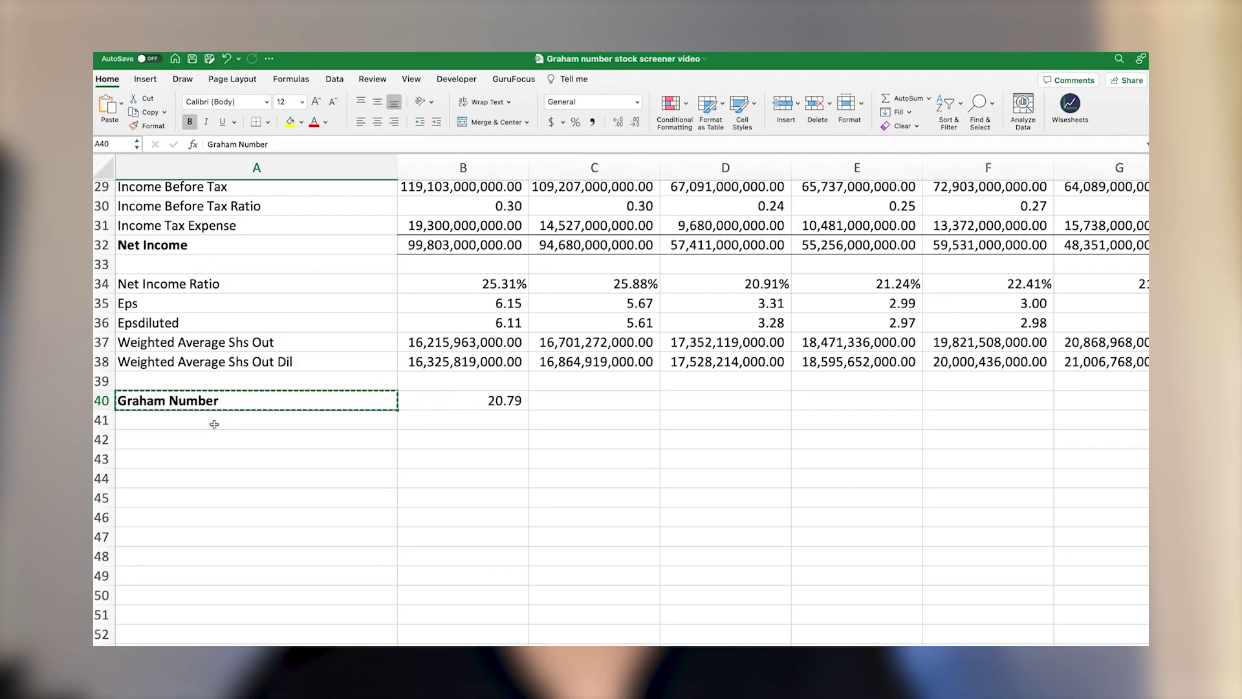
click(214, 424)
text(Graham Number)
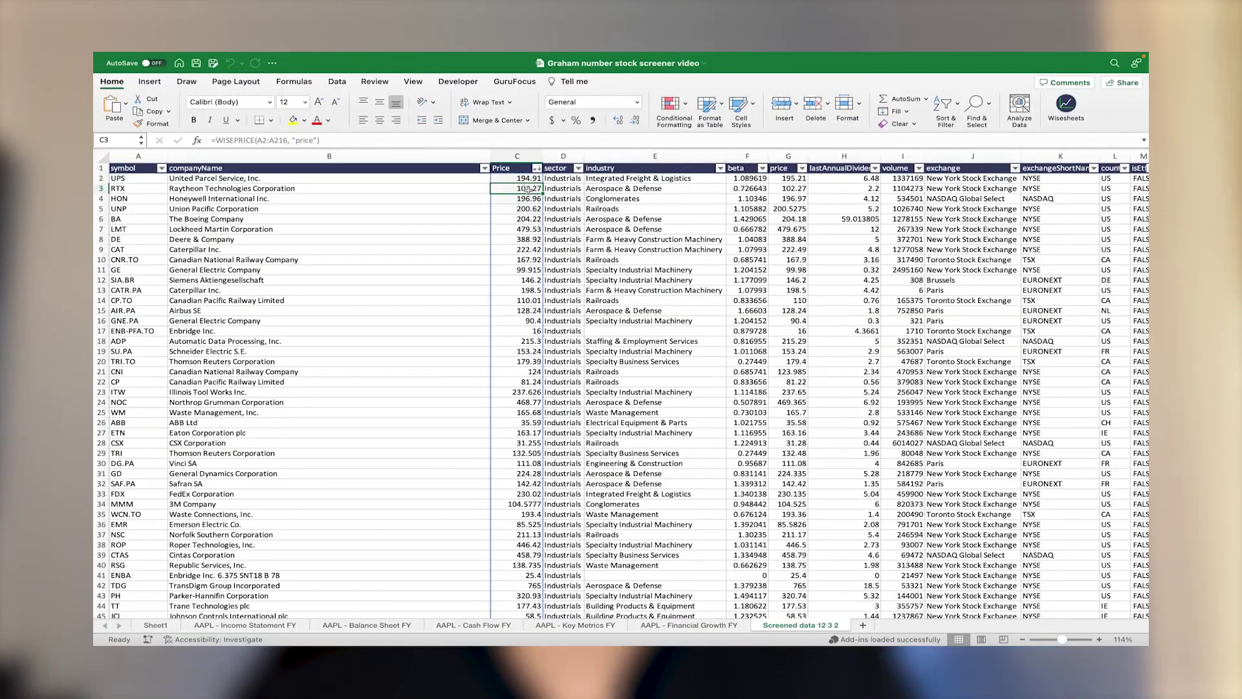
click(525, 177)
scroll(517, 317, down, 10)
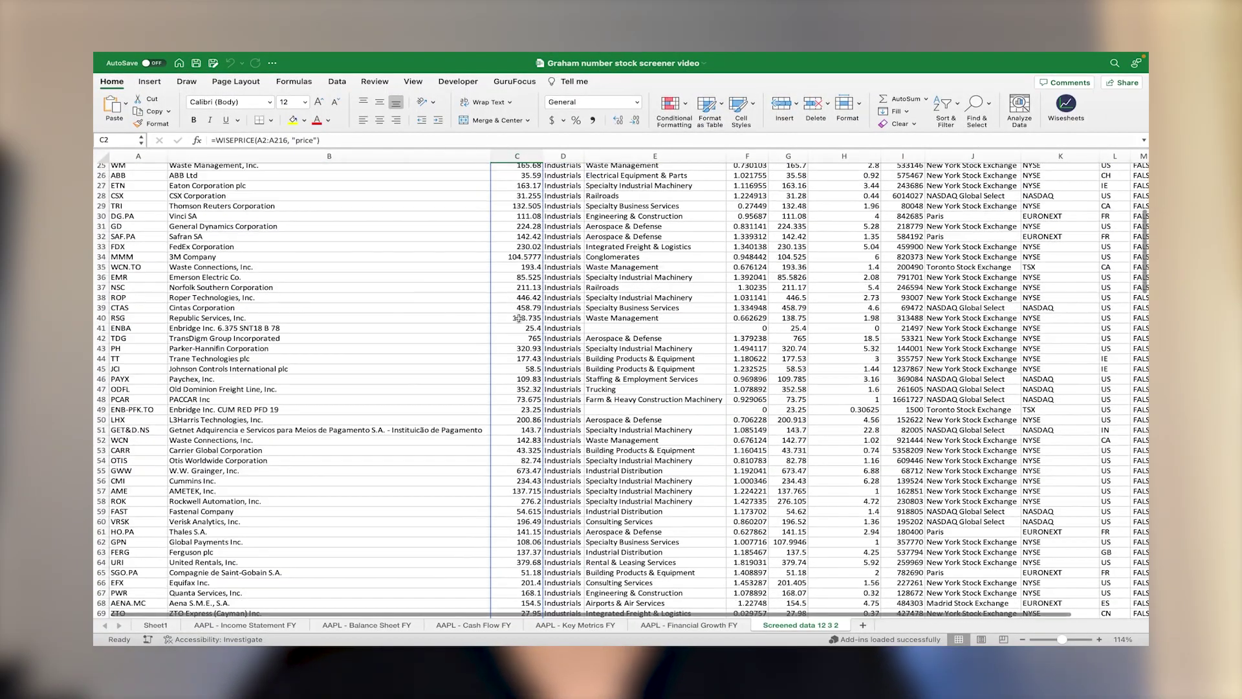
scroll(517, 317, down, 10)
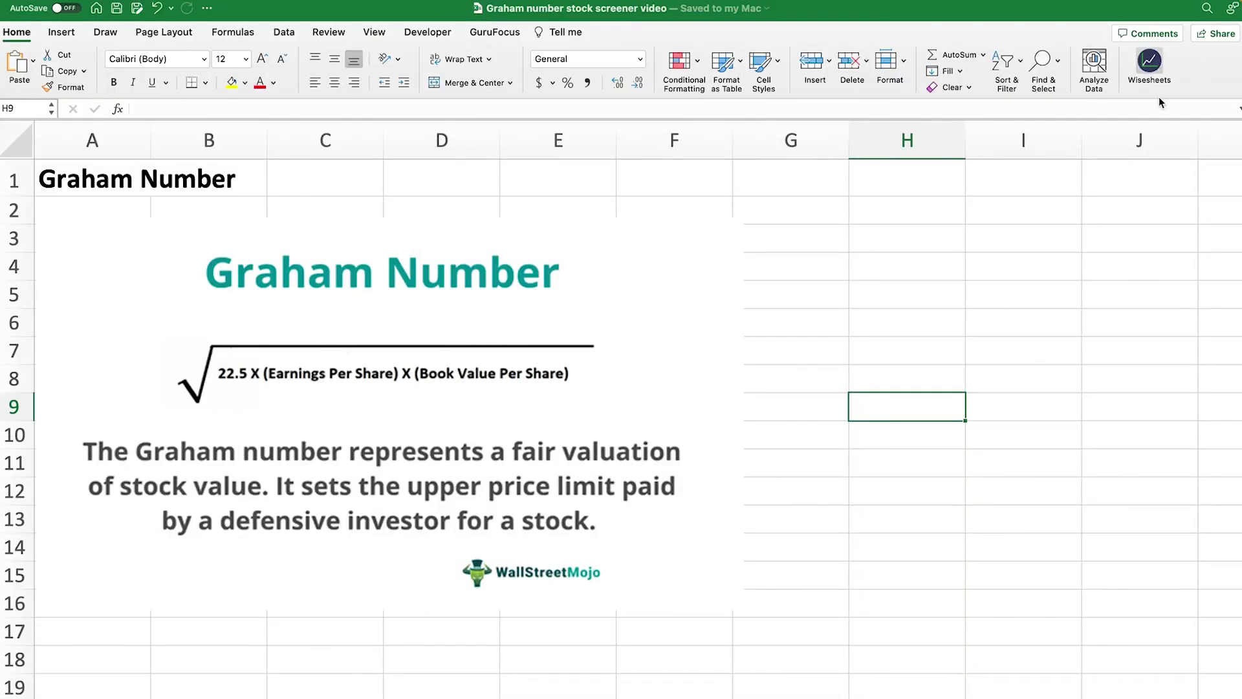
Step: Retrieve Apple's (AAPL, NASDAQ) annual standardized financial statements into the workbook with the Wisesheets add-in, then close the add-in
click(1149, 61)
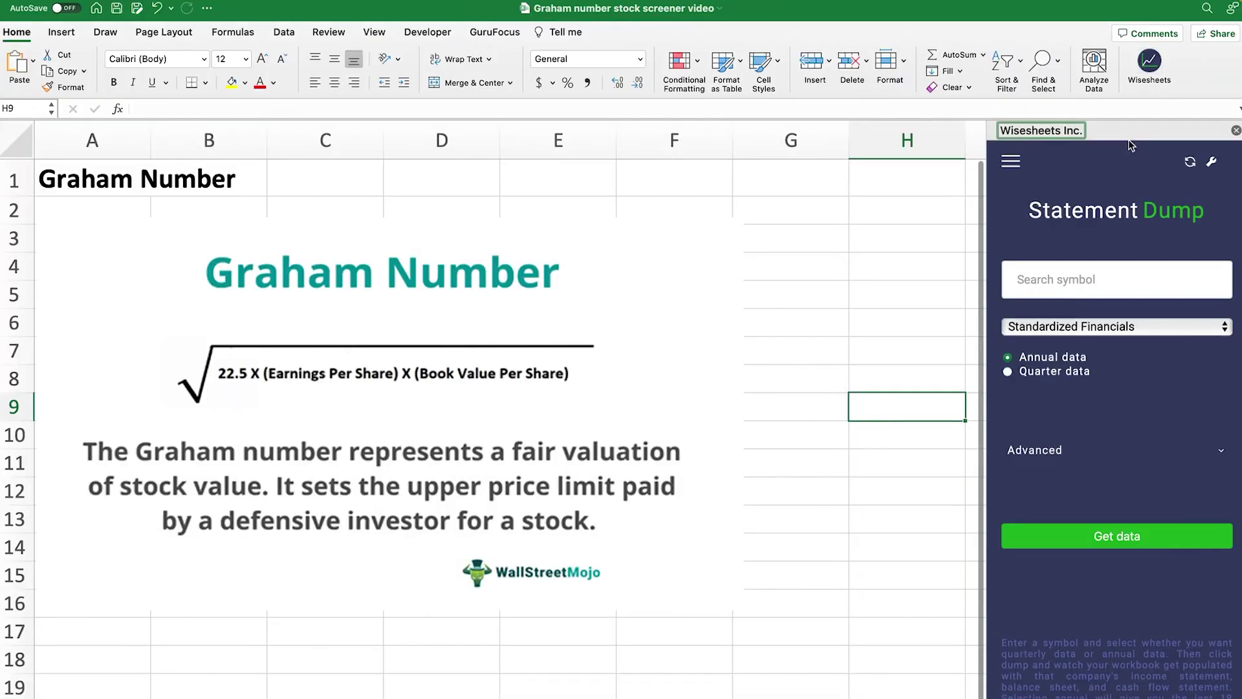
click(1058, 283)
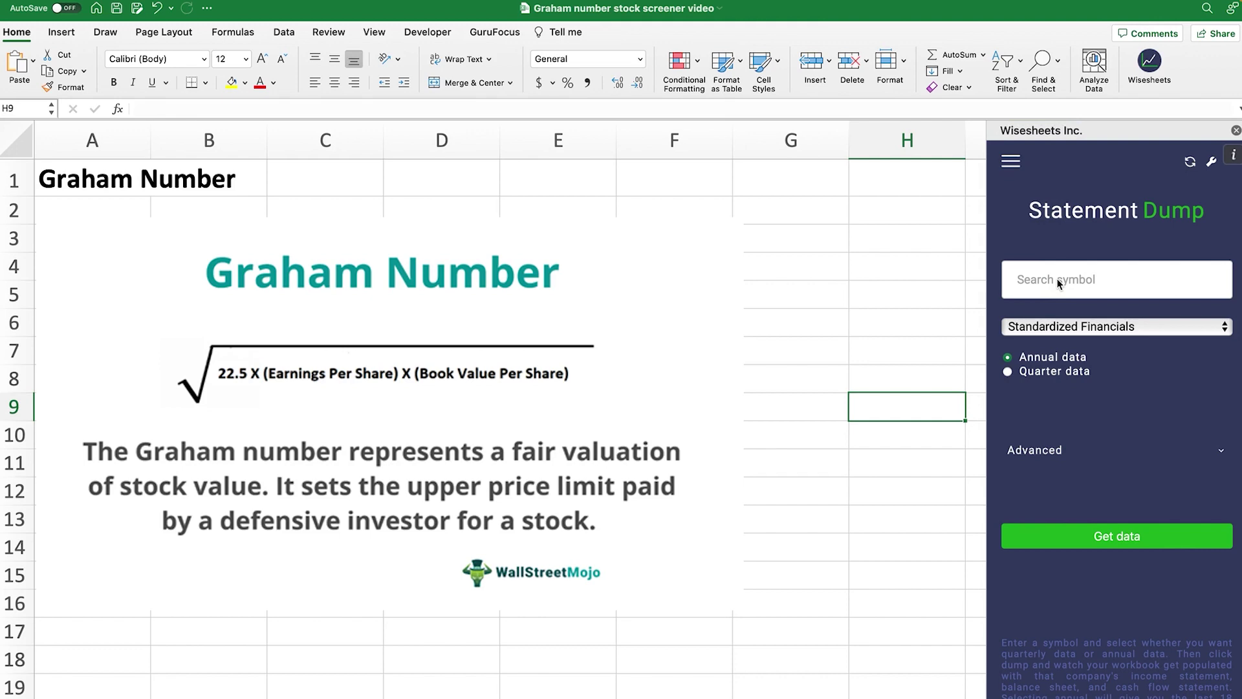
text(AAPL)
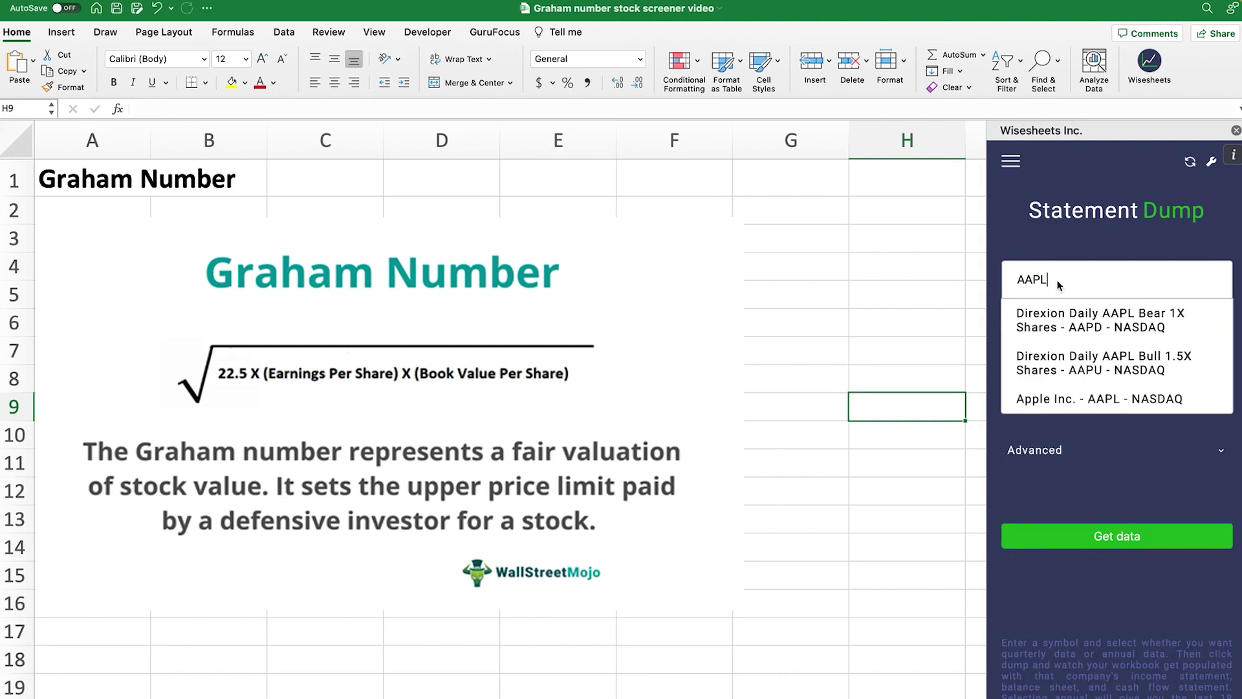
click(1056, 397)
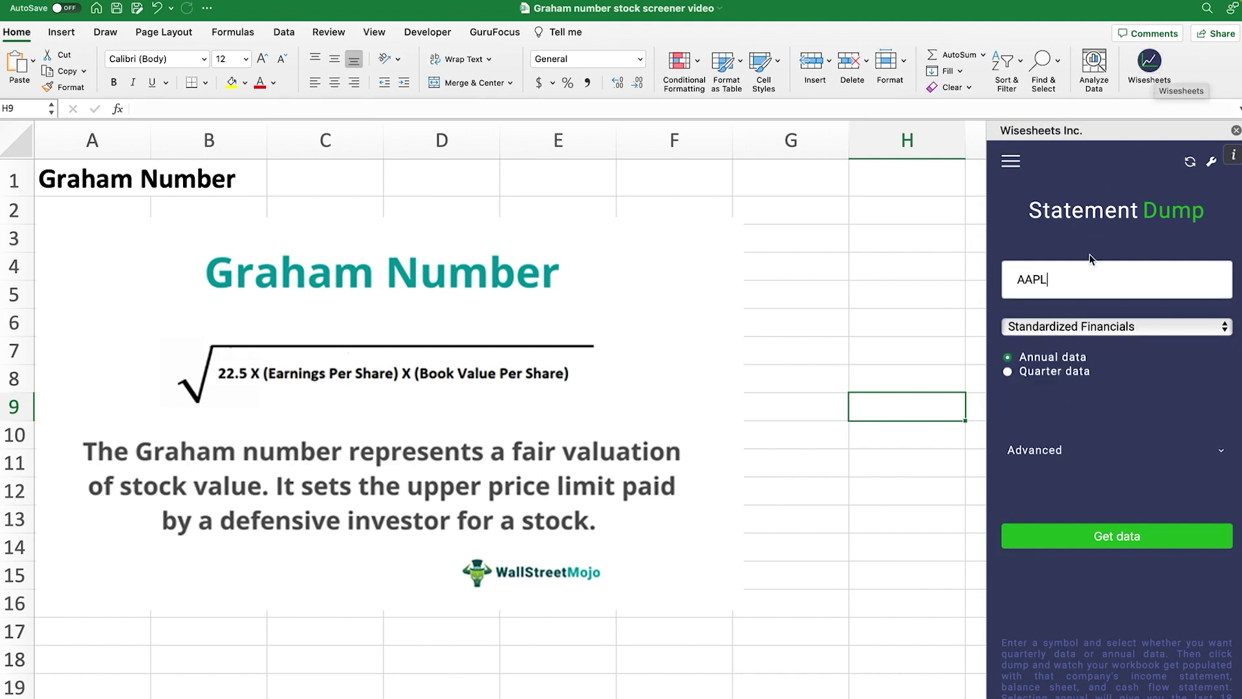
click(1087, 534)
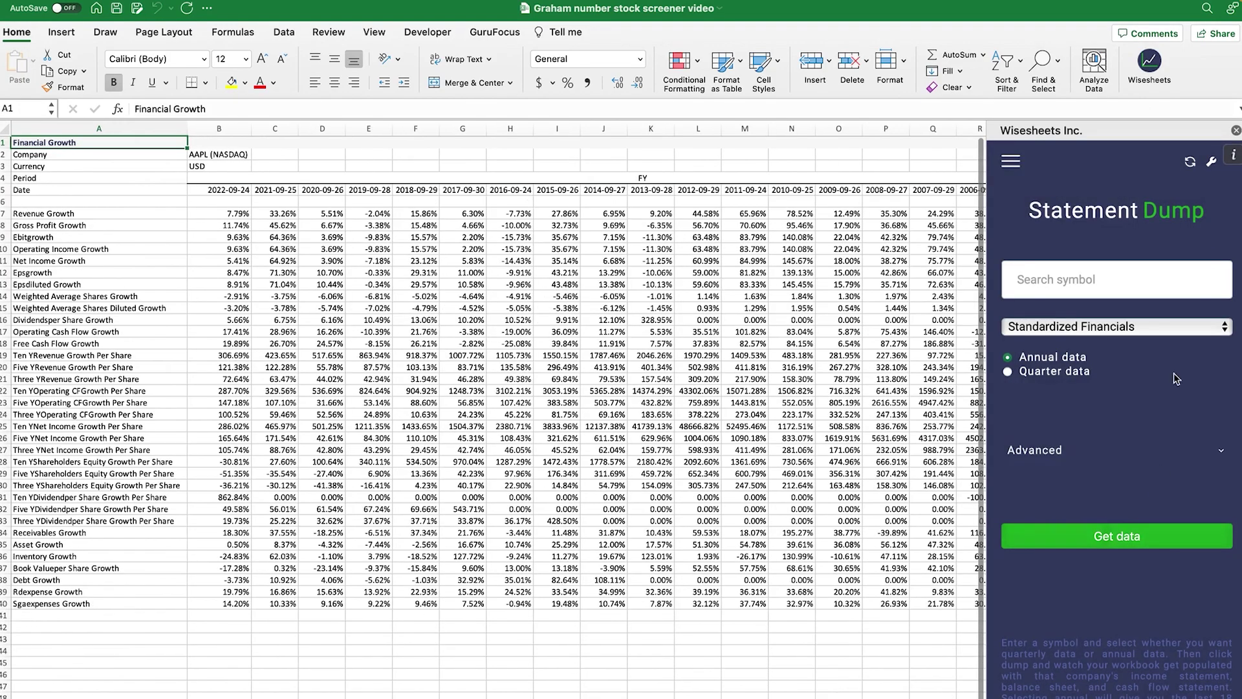
click(1235, 130)
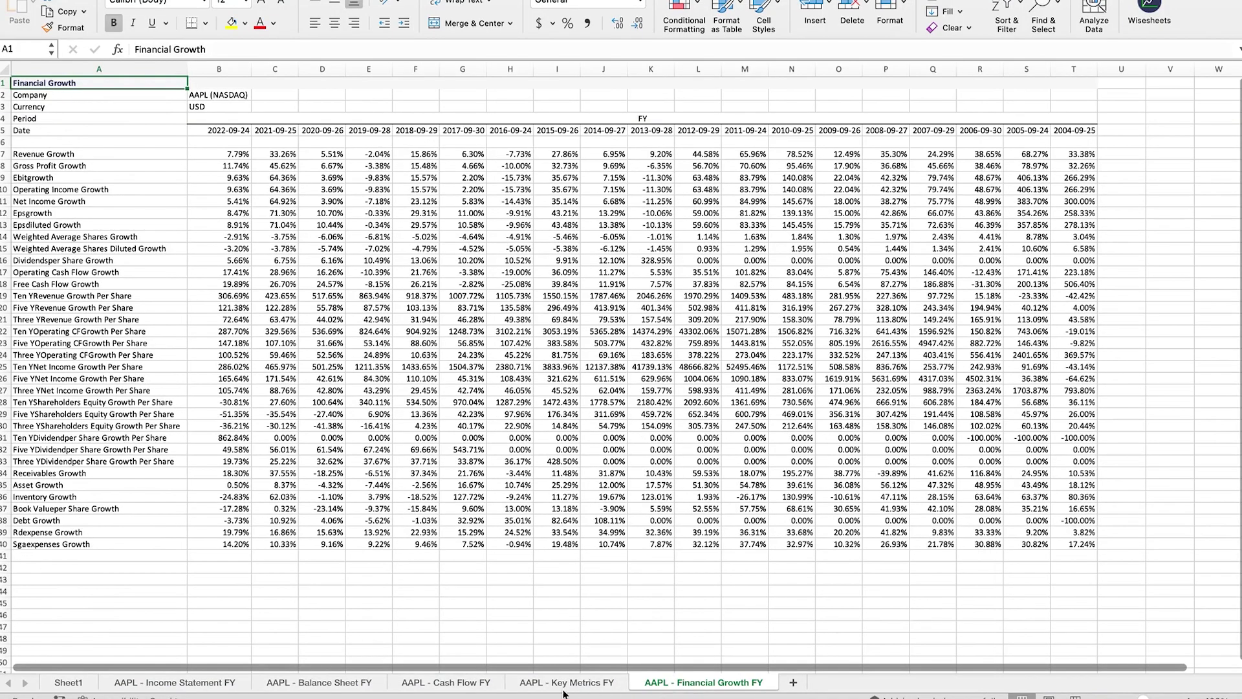
Step: Look through the imported AAPL Key Metrics, Cash Flow, Balance Sheet and Income Statement sheets, including the older years
click(563, 687)
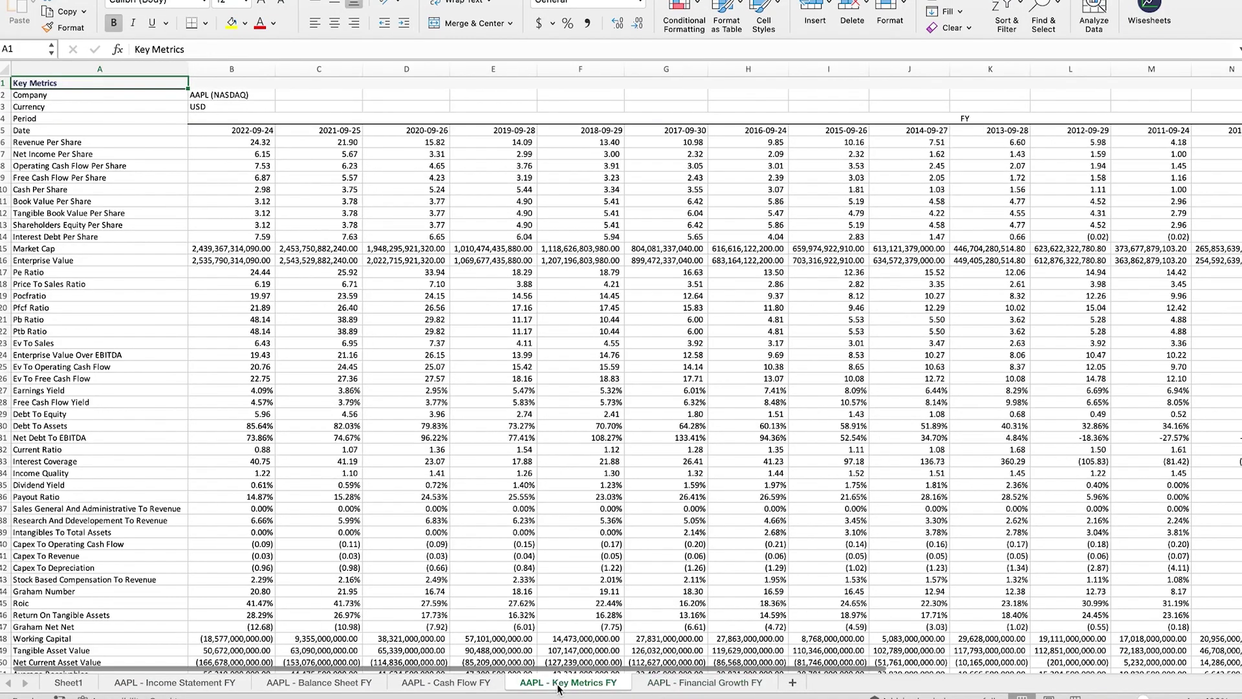
click(451, 687)
click(317, 684)
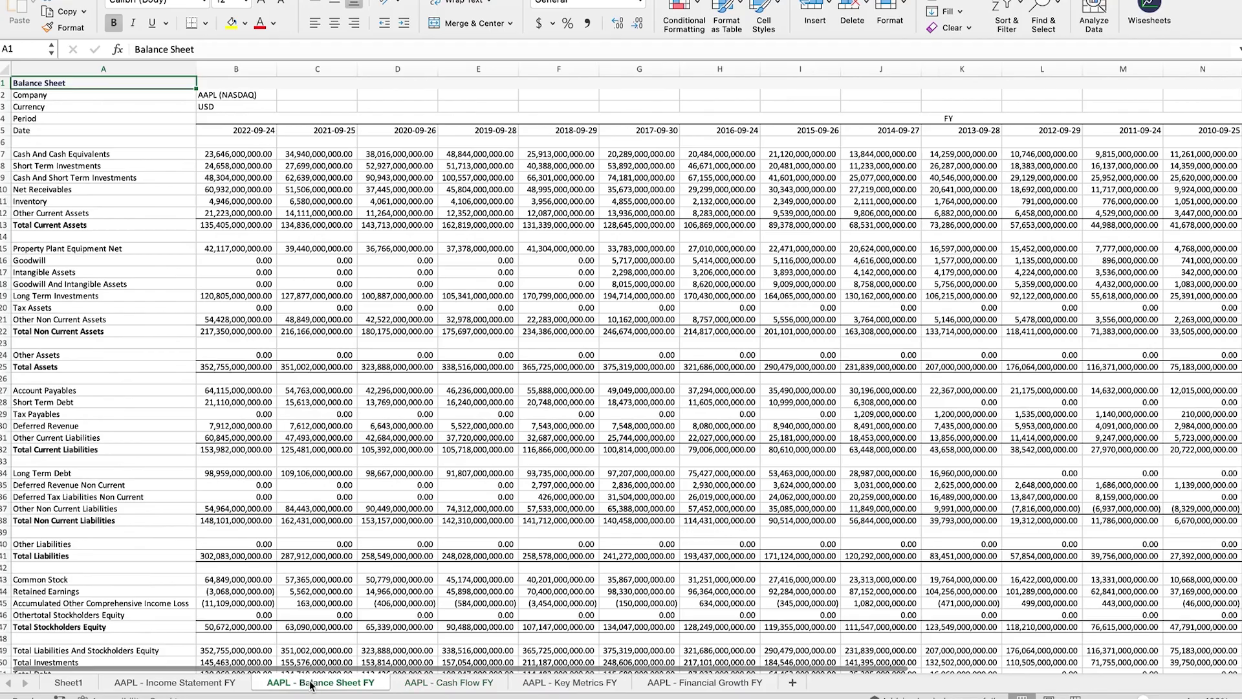
click(189, 685)
scroll(213, 663, right, 5)
scroll(373, 686, right, 3)
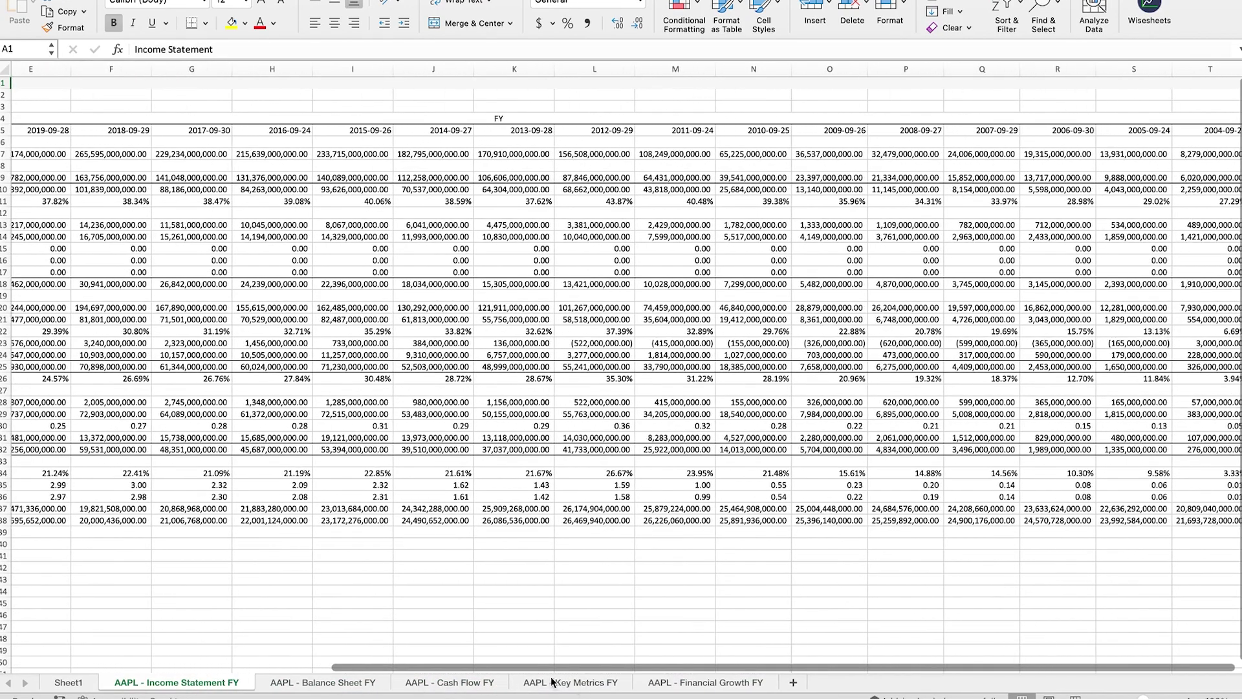
scroll(446, 666, left, 4)
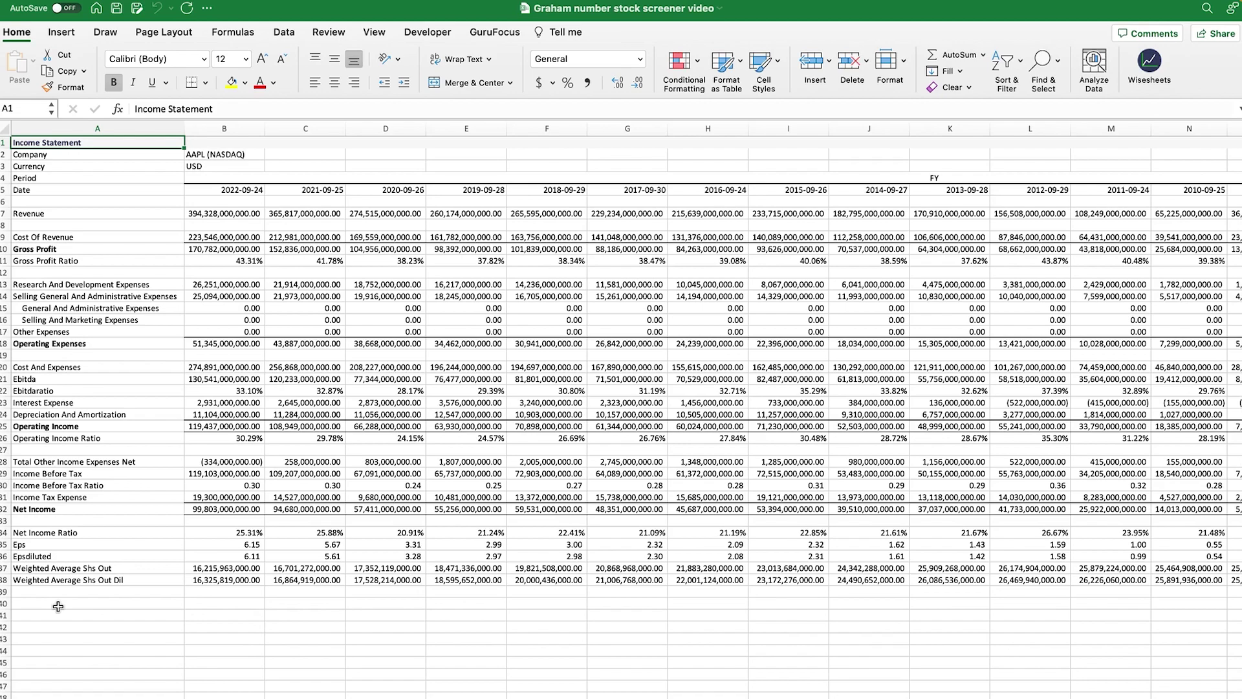
Step: Add a bold "Graham Number" label in cell A40, below the share-count rows of the AAPL income statement
scroll(58, 606, up, 5)
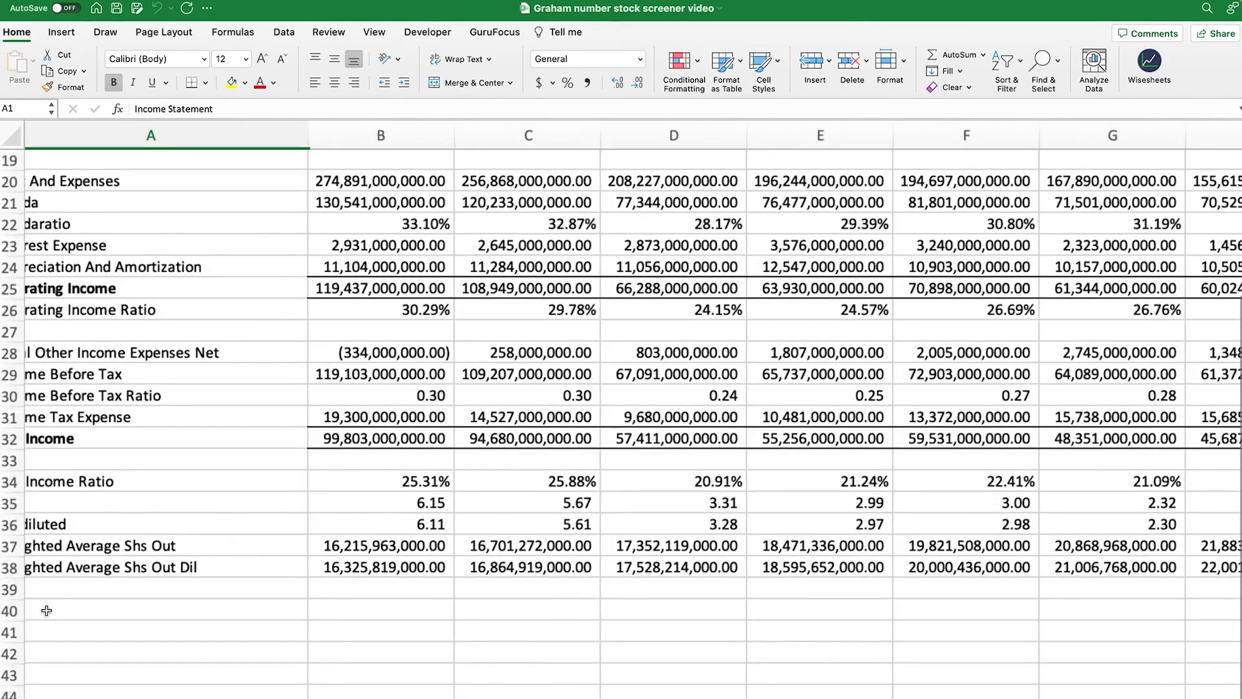
scroll(48, 615, left, 1)
scroll(74, 633, down, 3)
click(134, 534)
click(131, 499)
text(G)
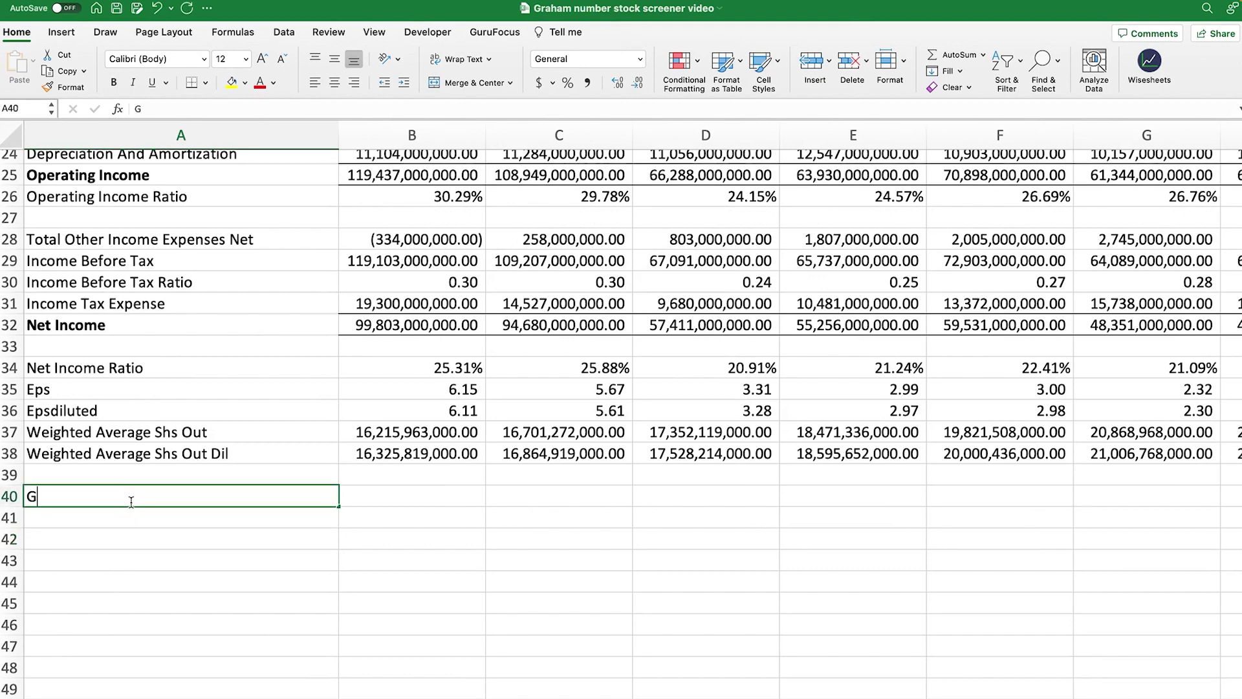
text(raham Number)
key(Return)
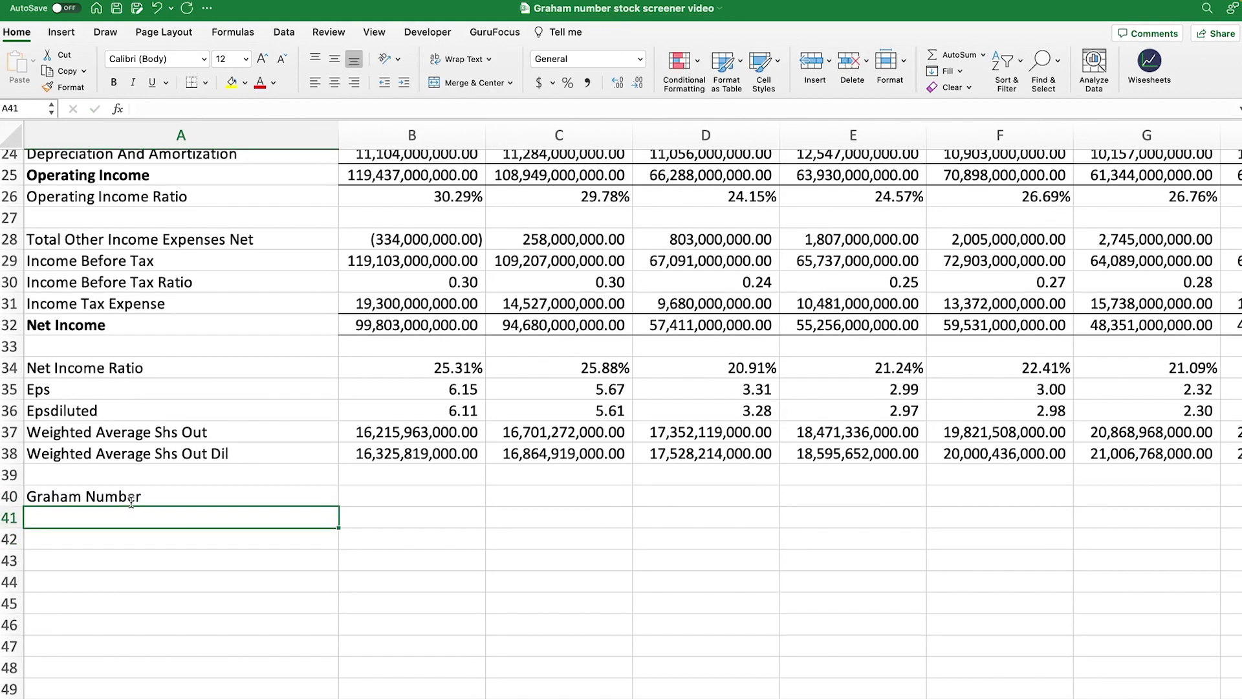
click(131, 502)
key(super+b)
Step: In B40, enter a formula multiplying 22.5 by the 2022 Eps in B35 and the Book Value Per Share in B11 of the Key Metrics sheet
key(Tab)
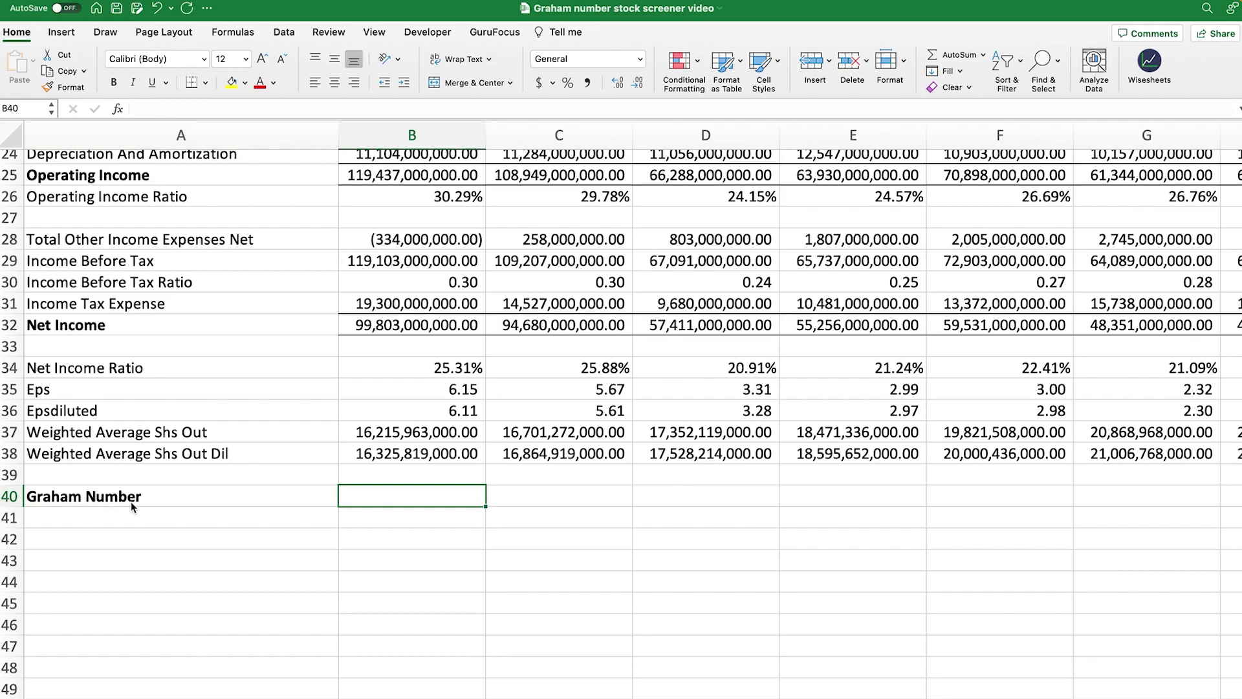
text(=)
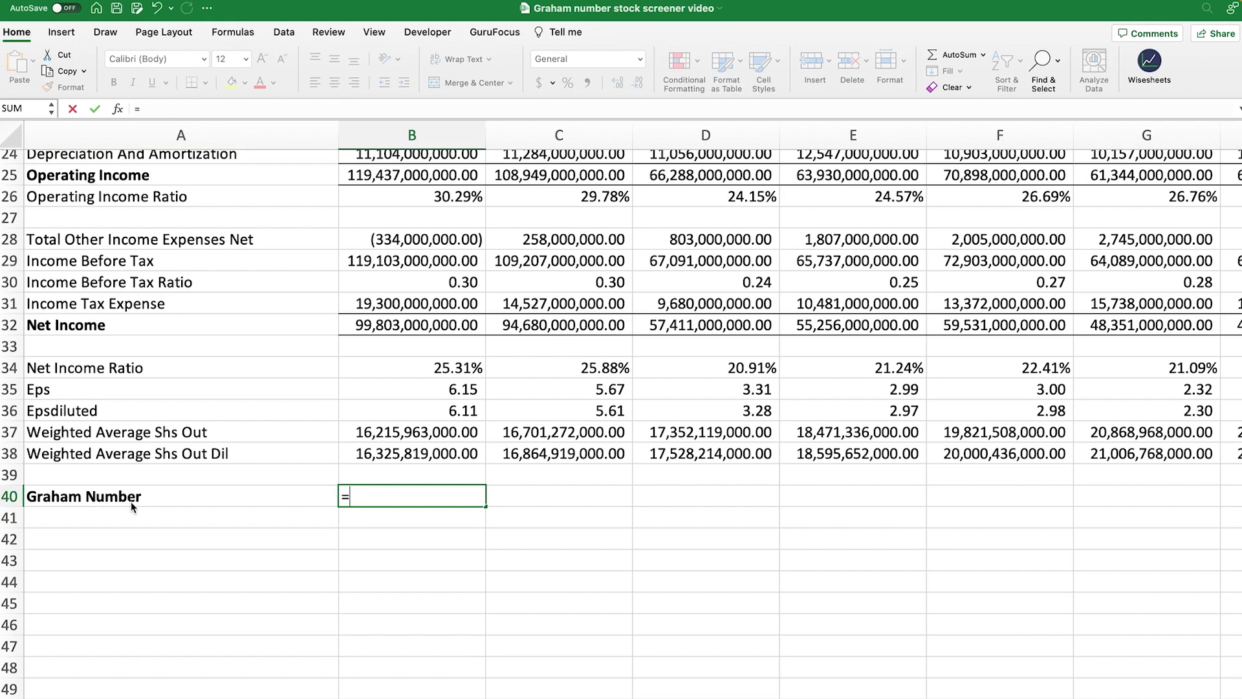
text(22.5*)
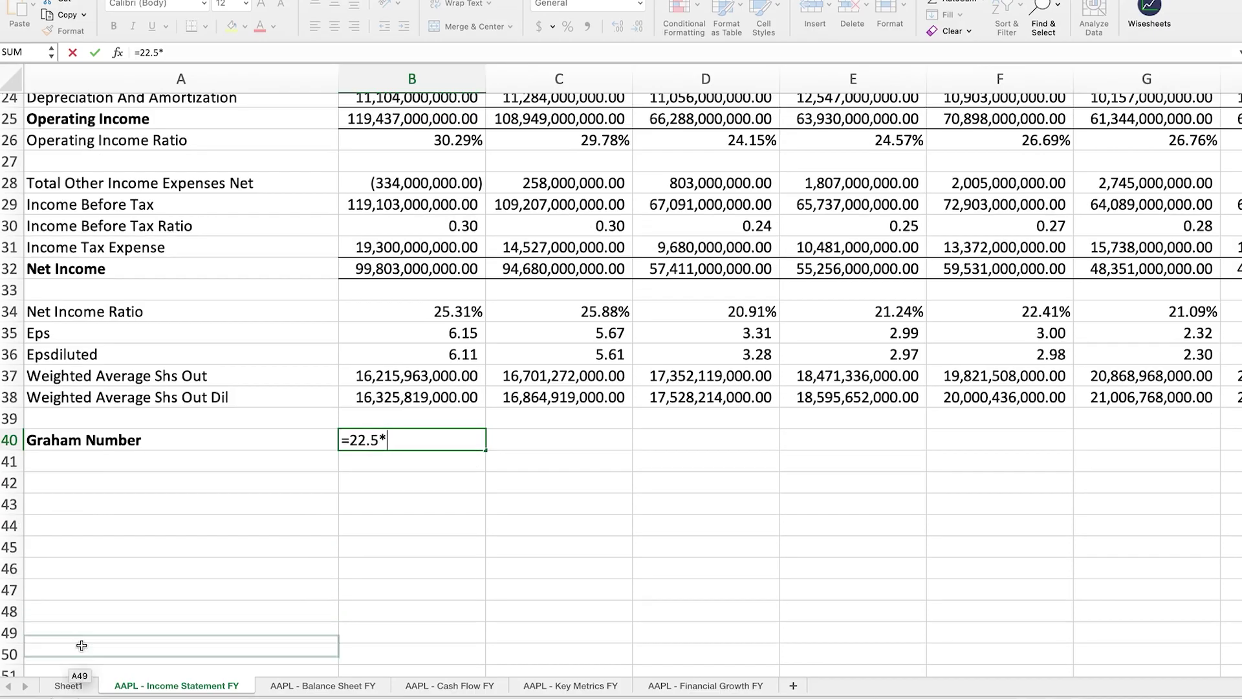
click(60, 679)
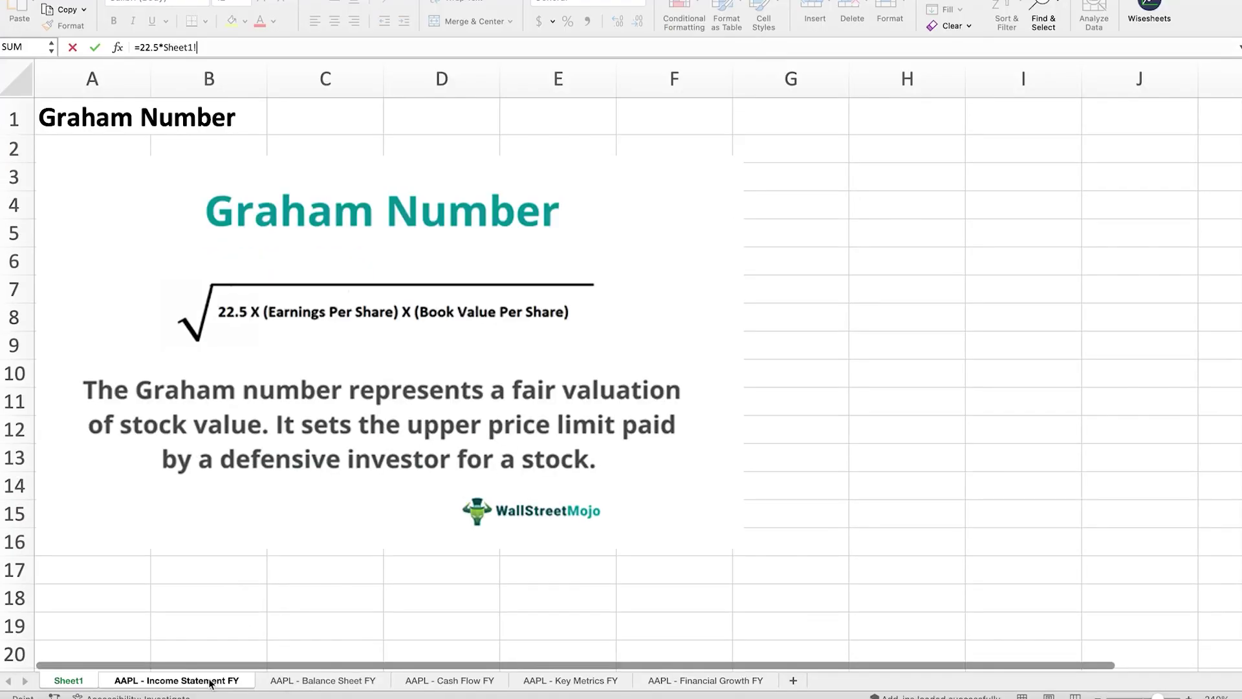
click(197, 678)
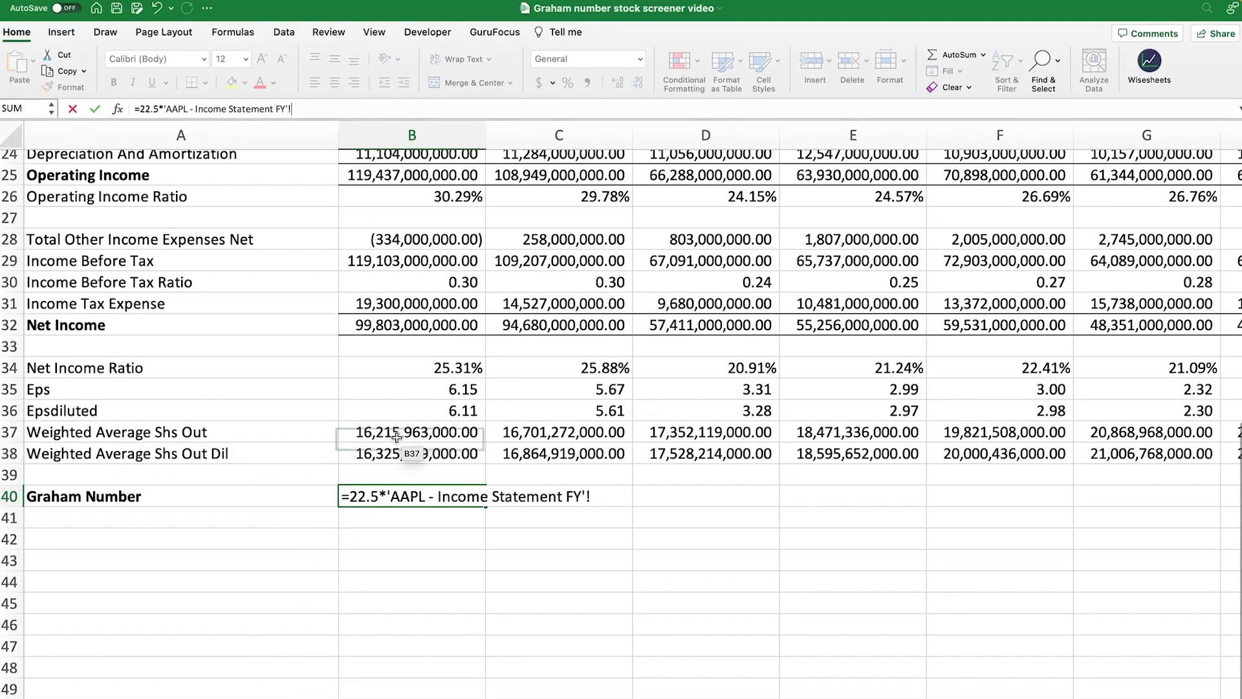
click(426, 397)
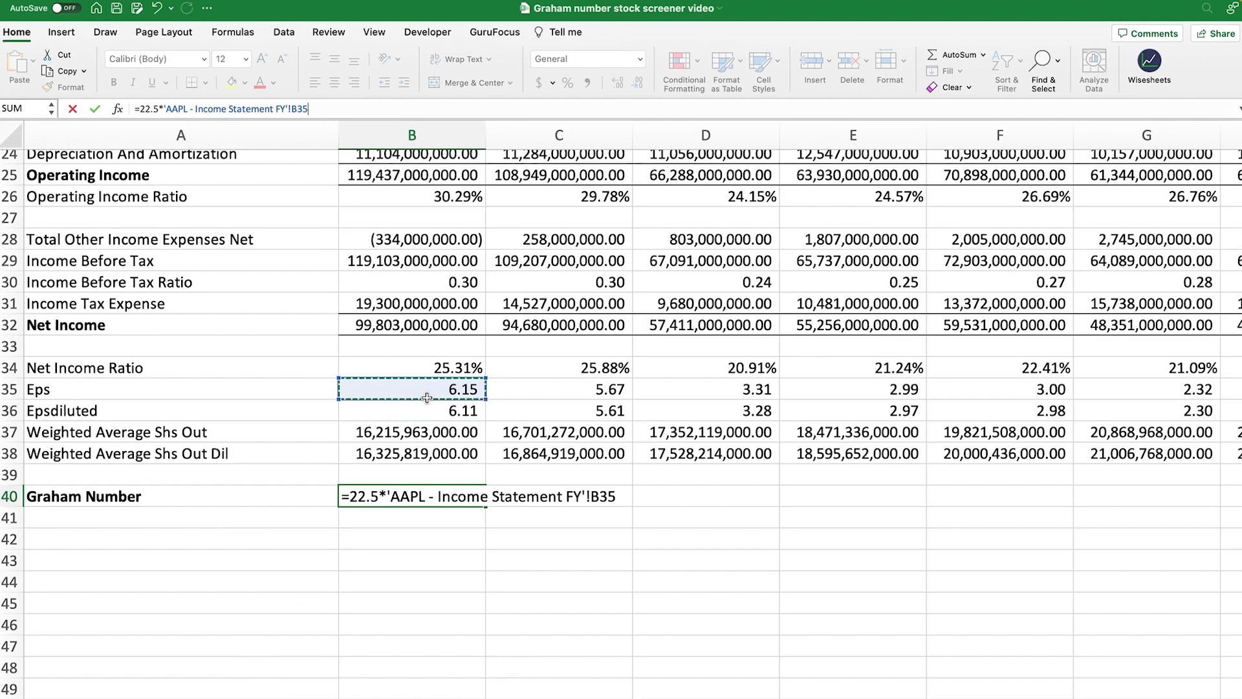
text(*)
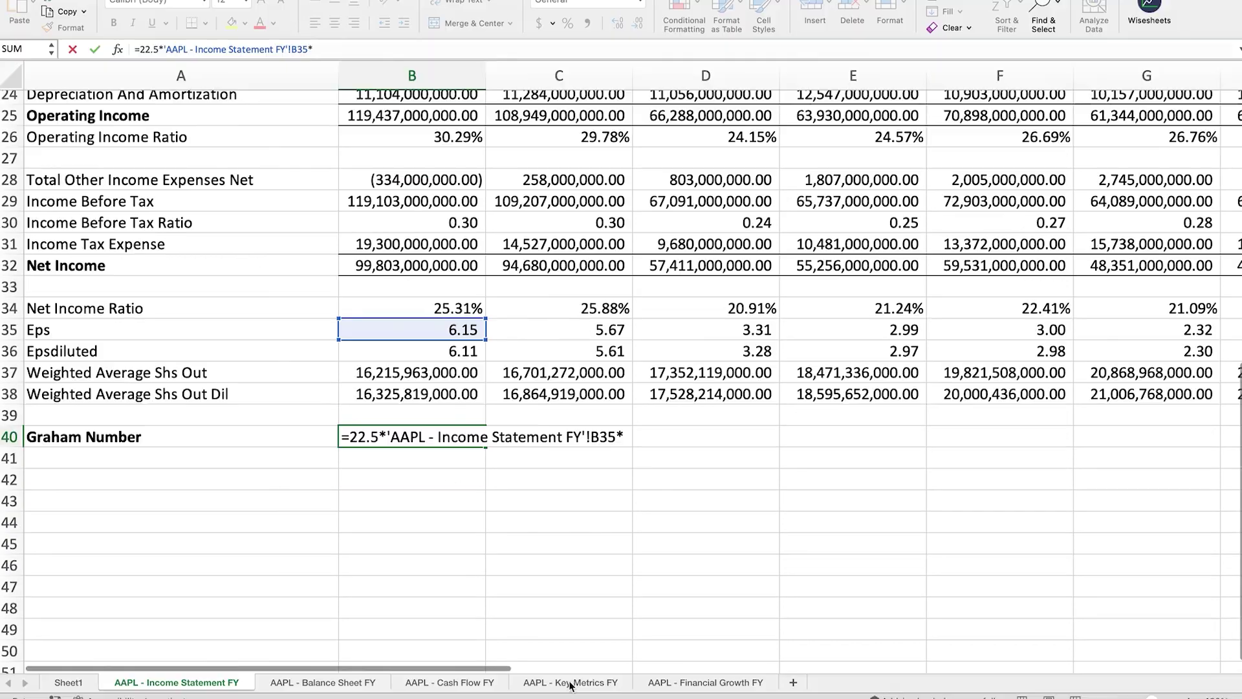
click(572, 682)
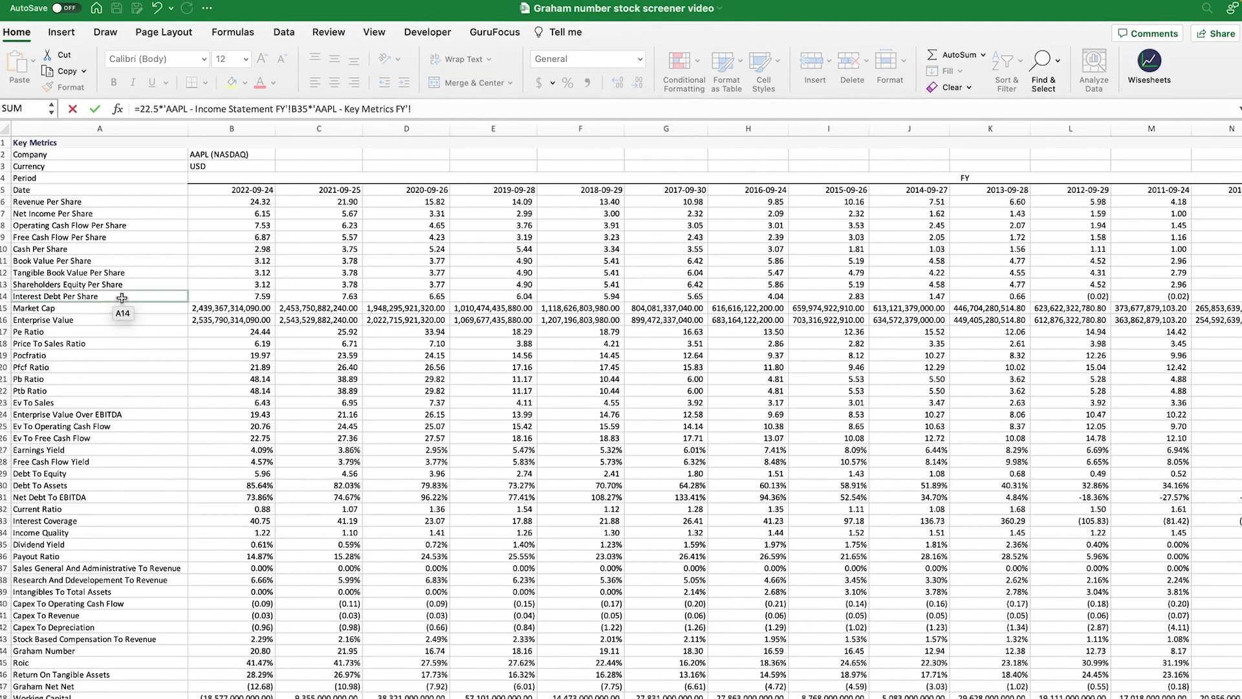
scroll(121, 258, up, 3)
scroll(121, 258, up, 3)
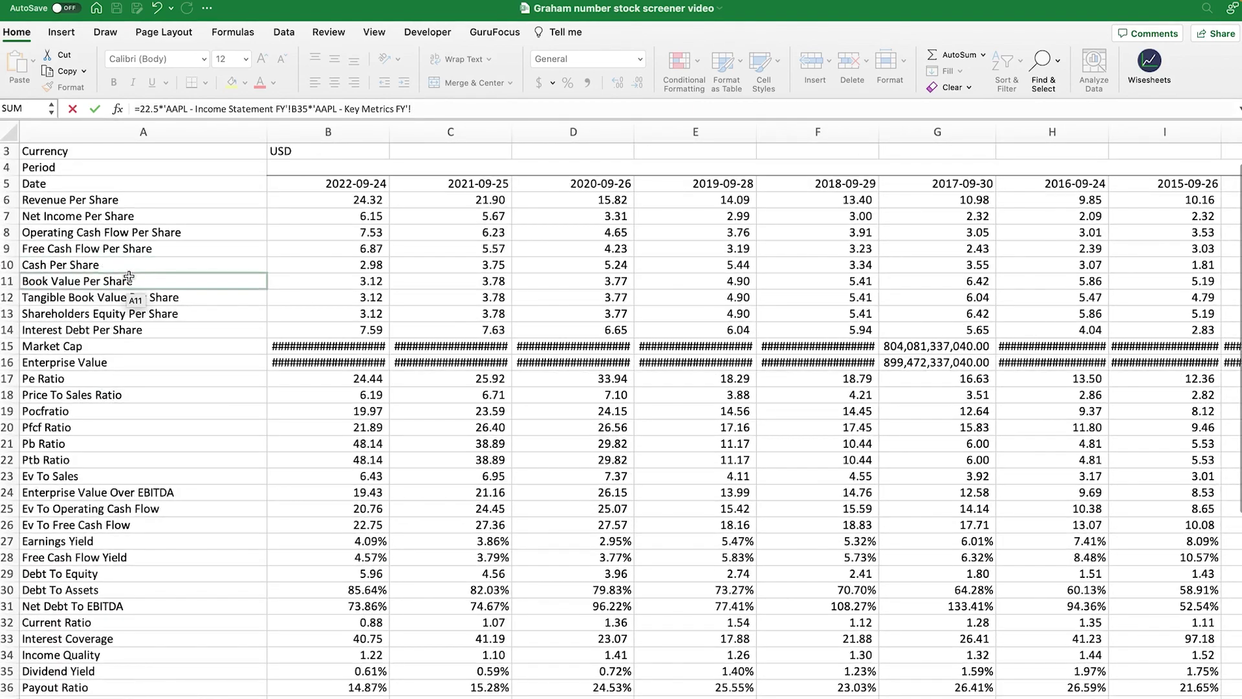
click(349, 285)
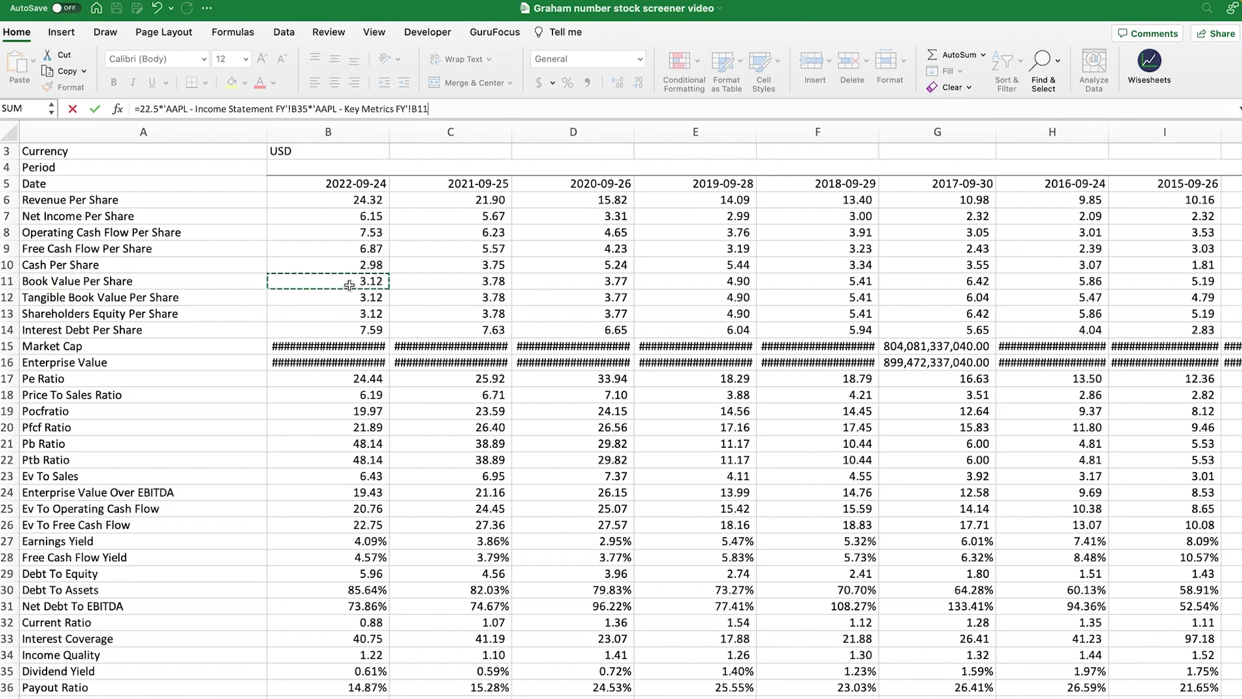
key(Return)
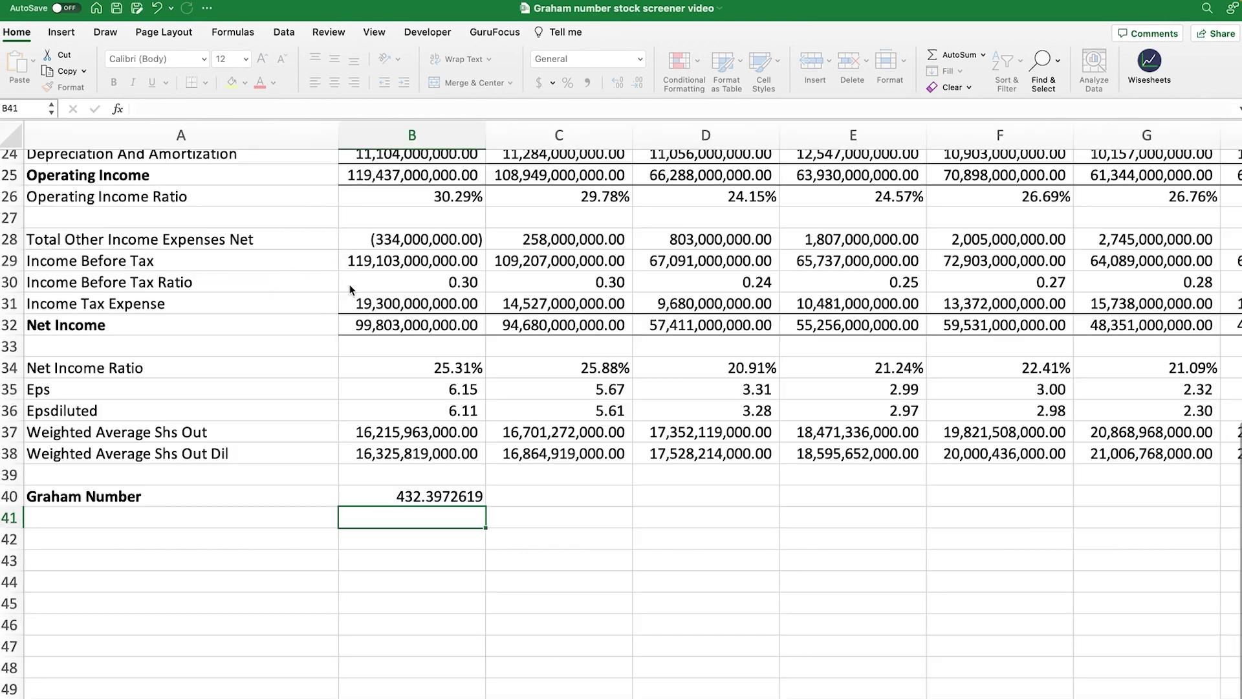
Step: Wrap the Graham Number formula in B40 in the SQRT function and apply the comma number format to the cell
click(447, 496)
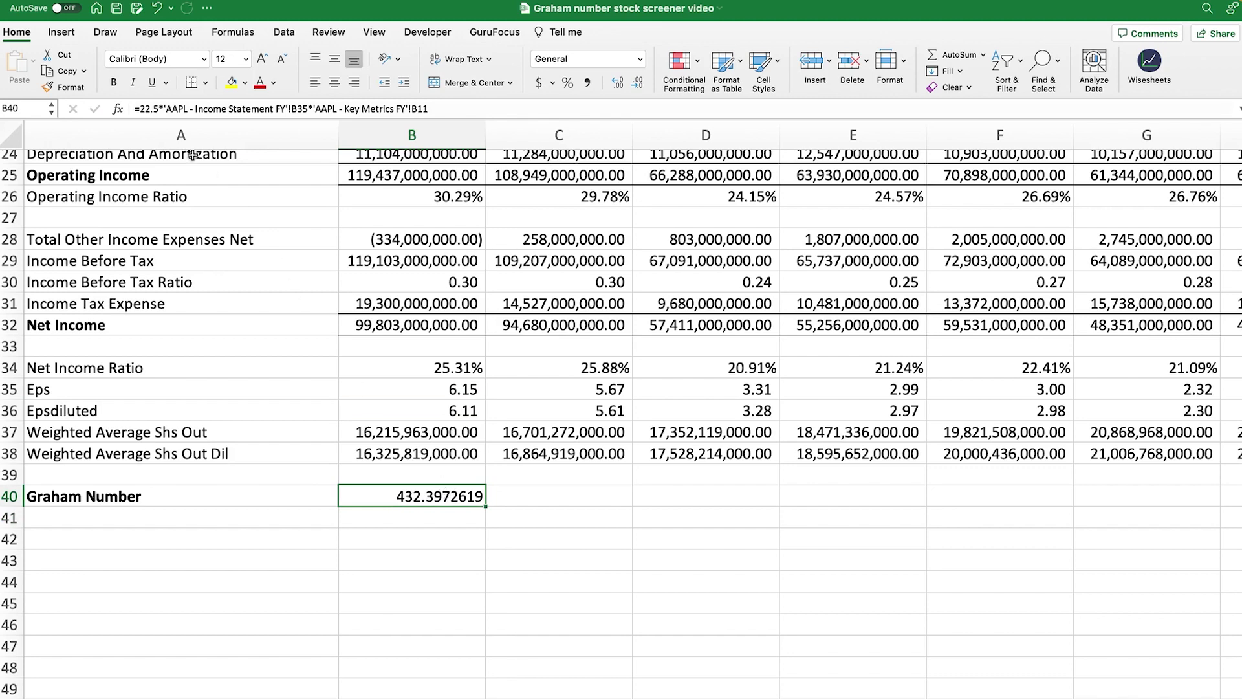
click(140, 108)
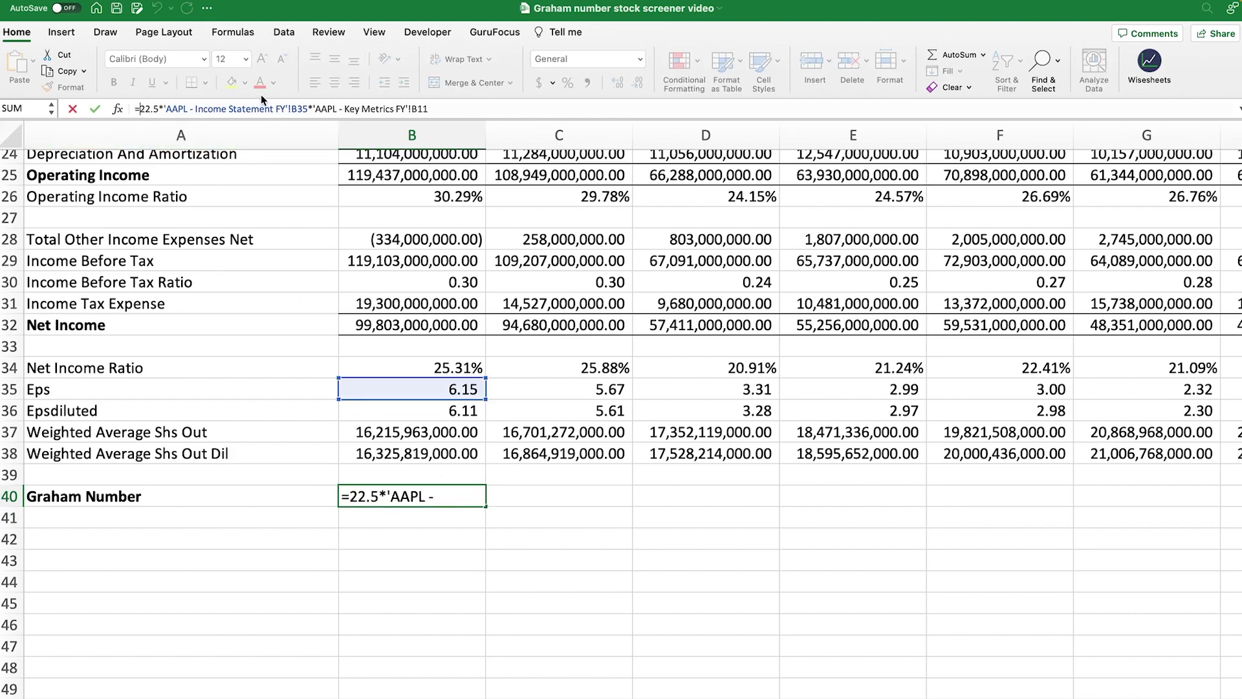
text(()
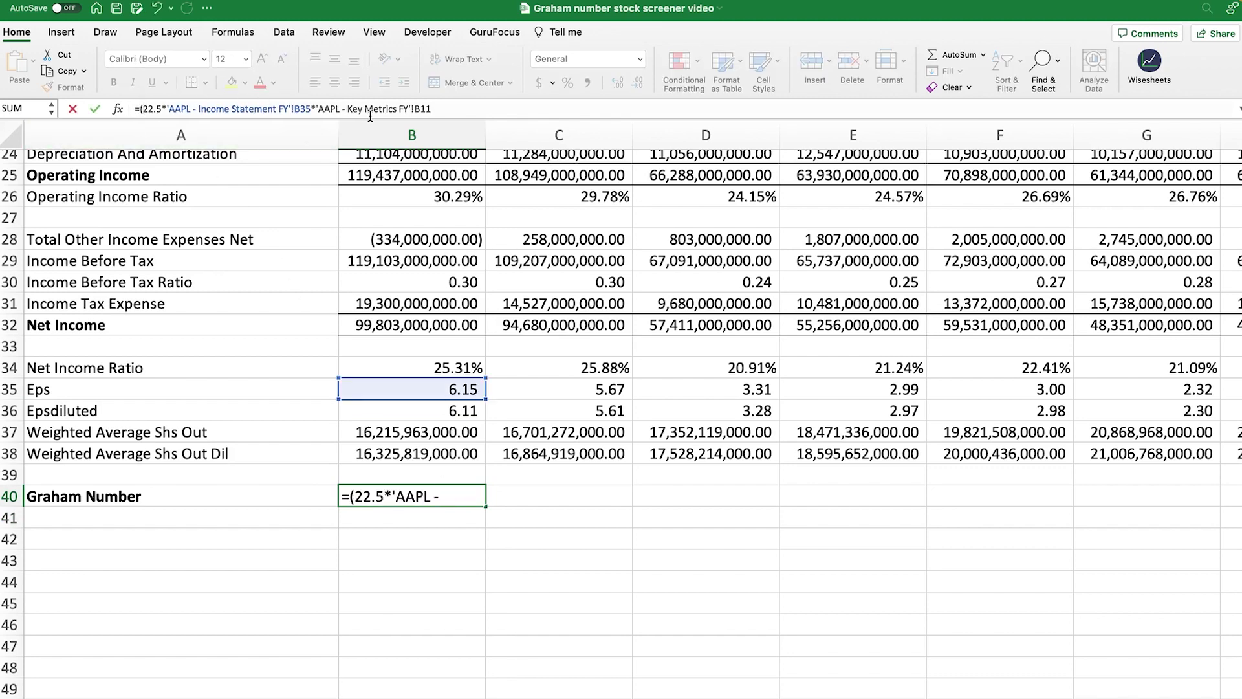
click(442, 110)
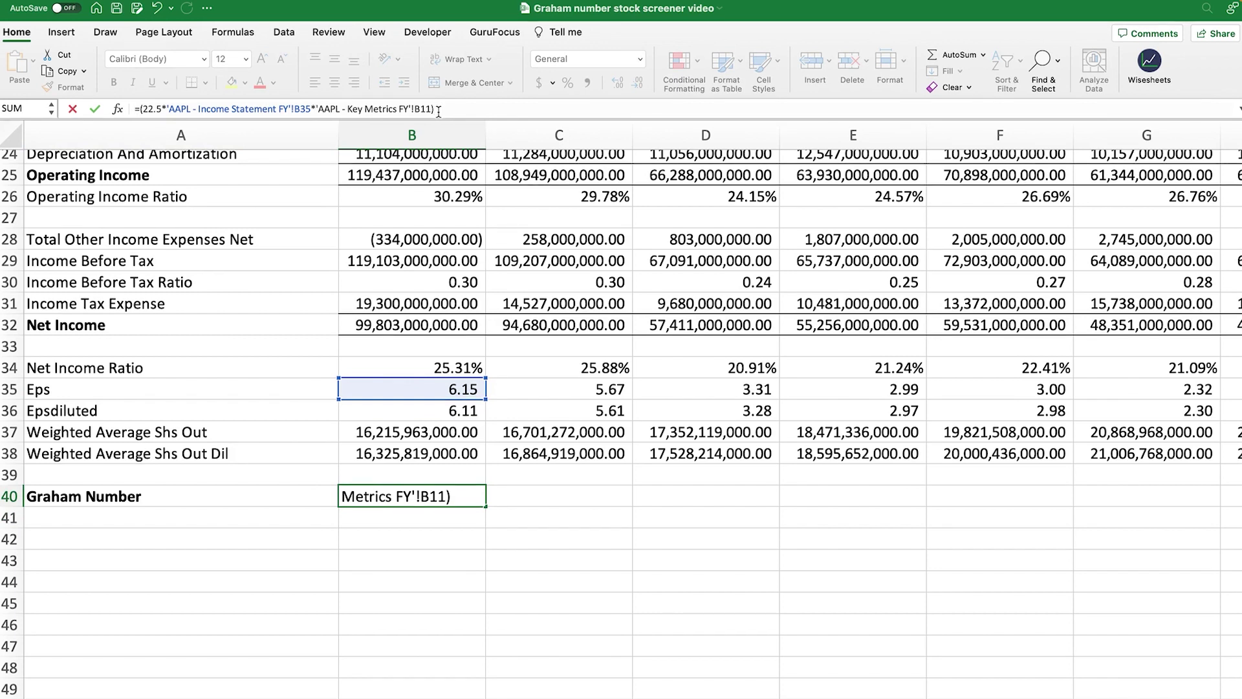
click(142, 108)
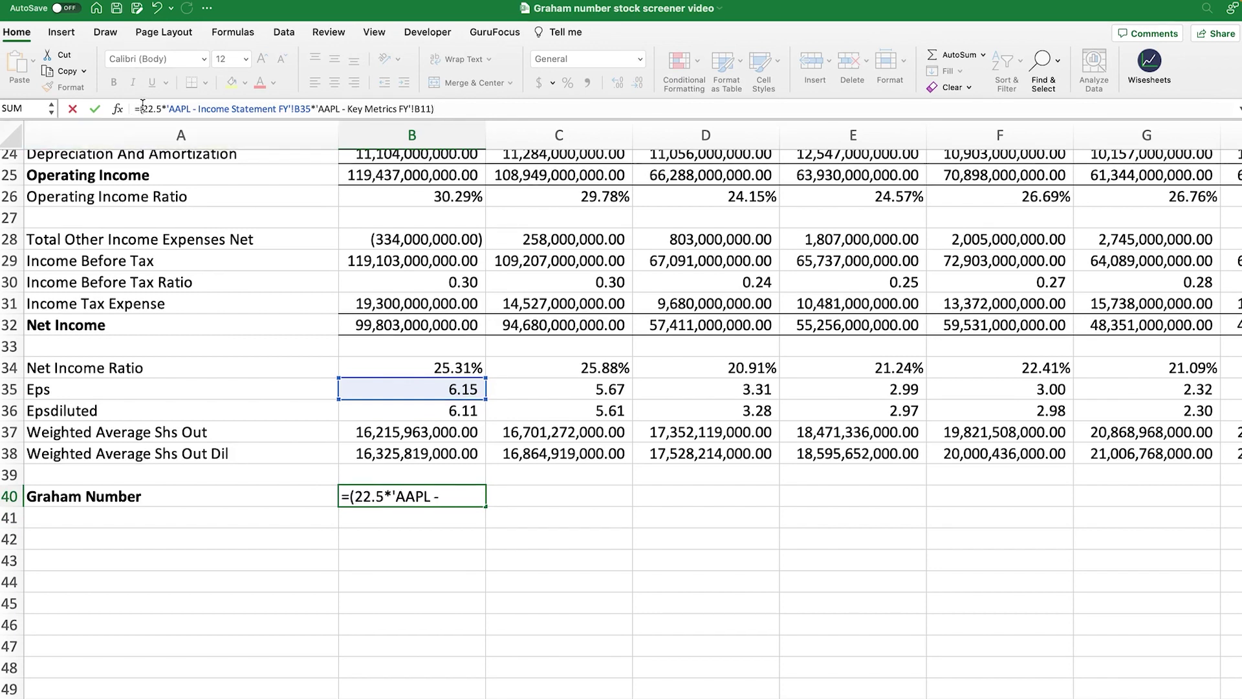
text(s)
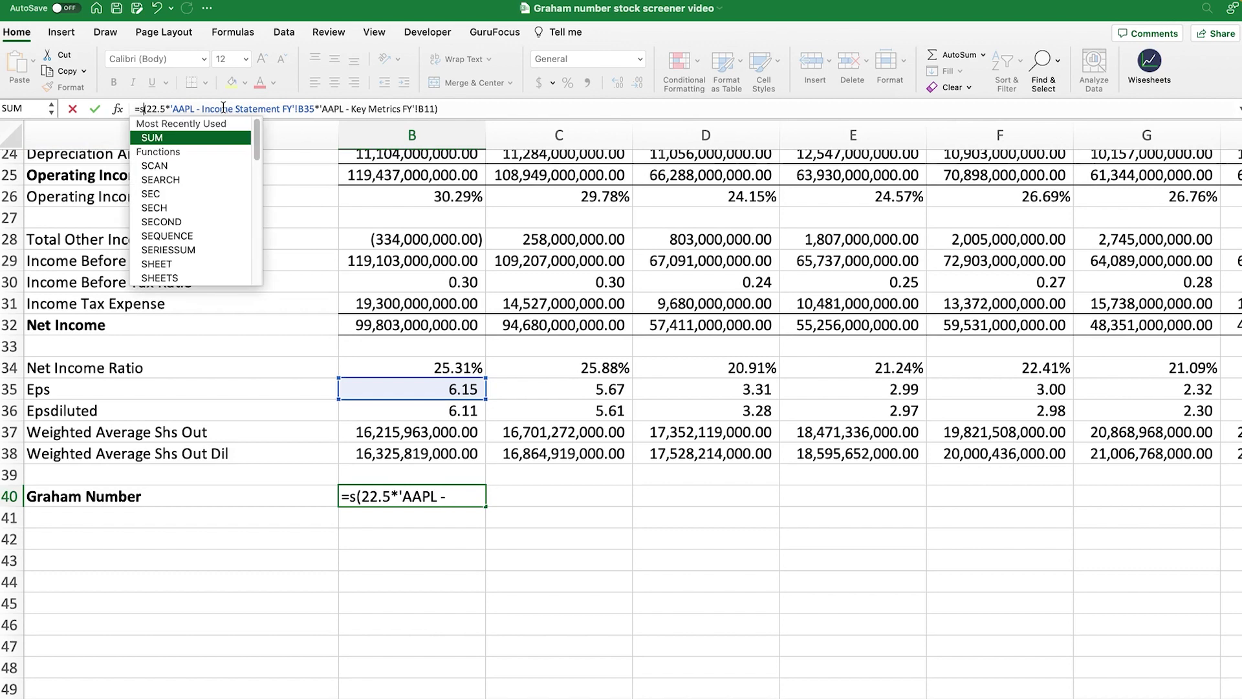
text(q)
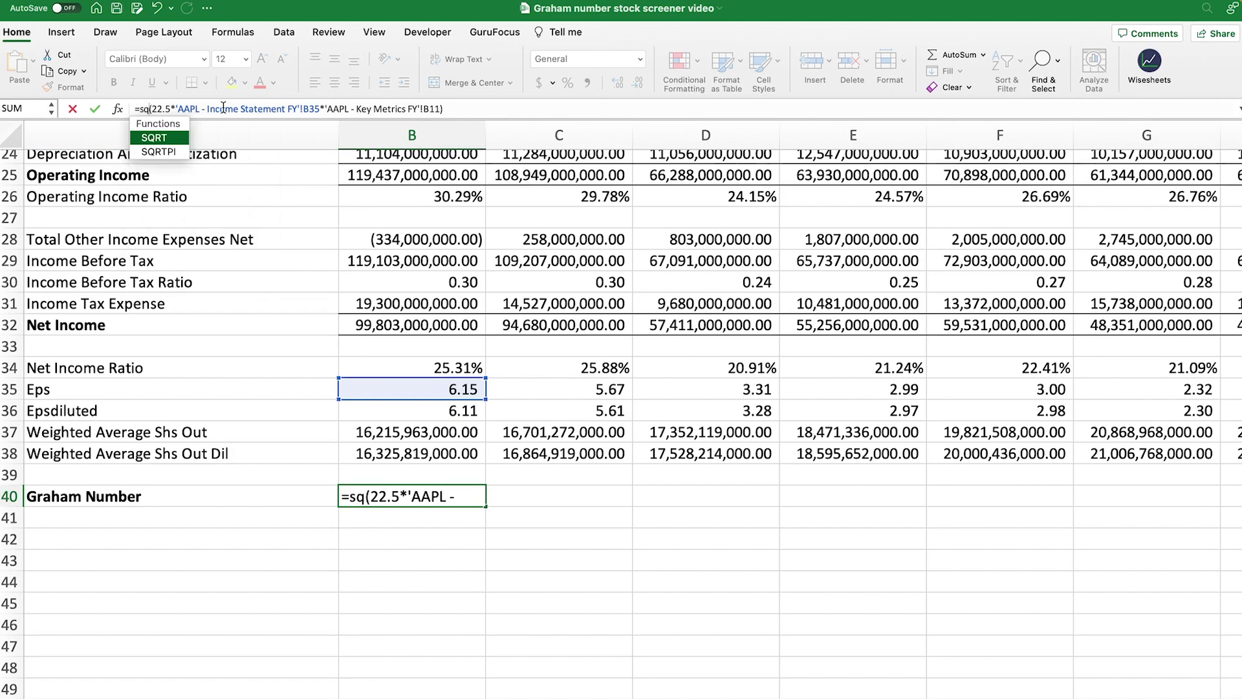
key(Tab)
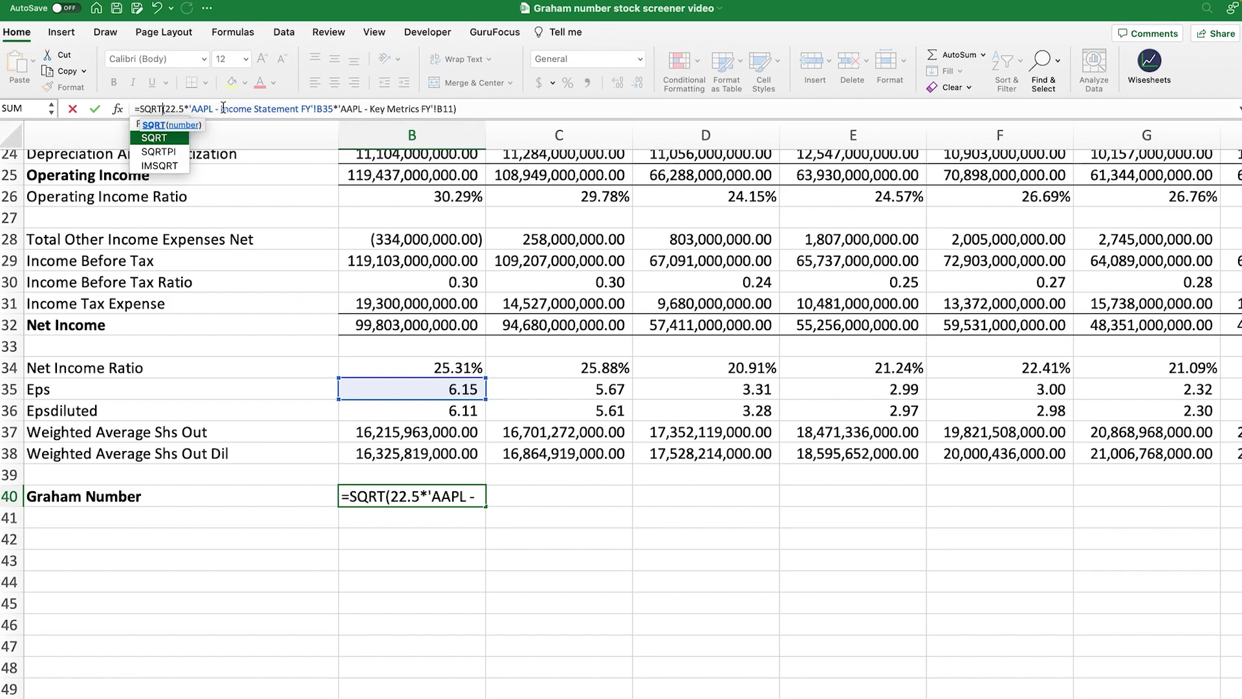
key(Right)
key(Right)
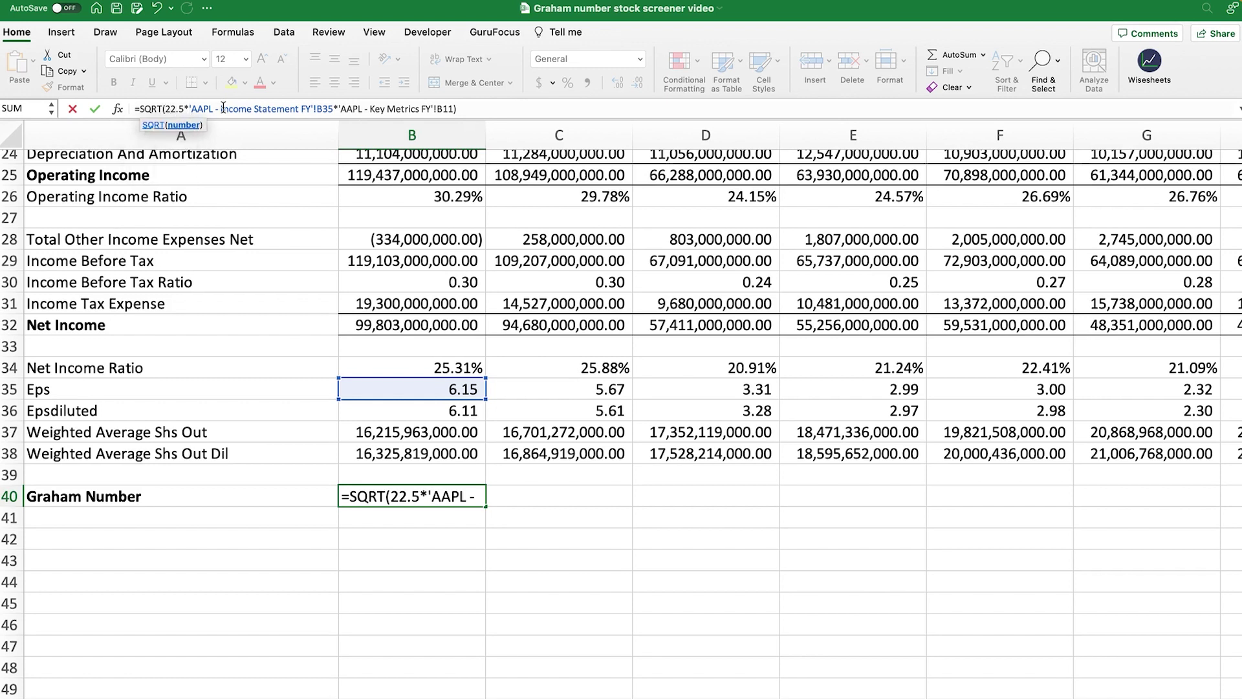
click(481, 110)
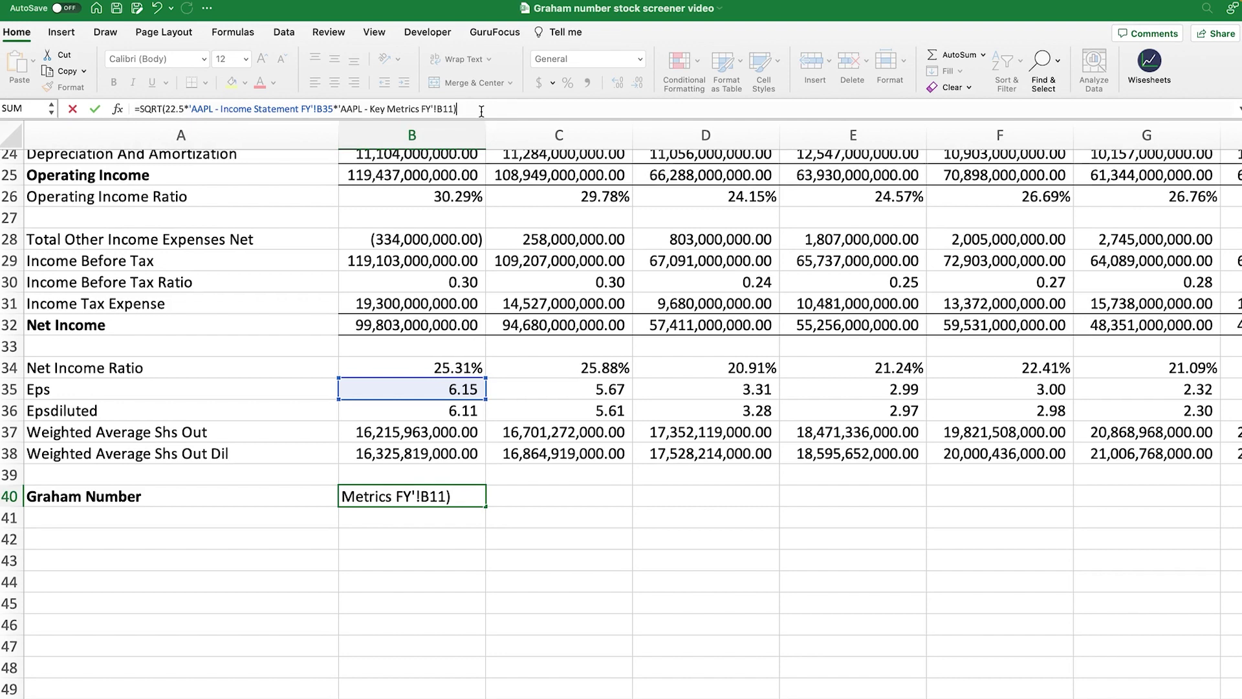
key(Return)
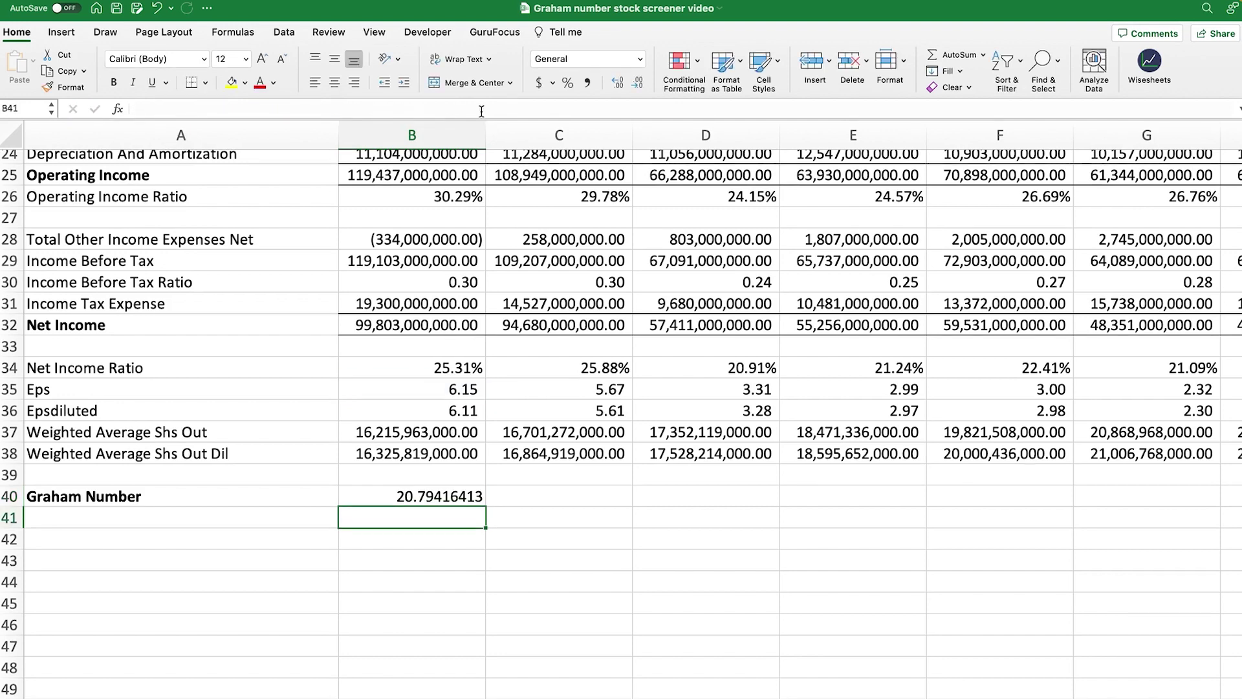
click(425, 491)
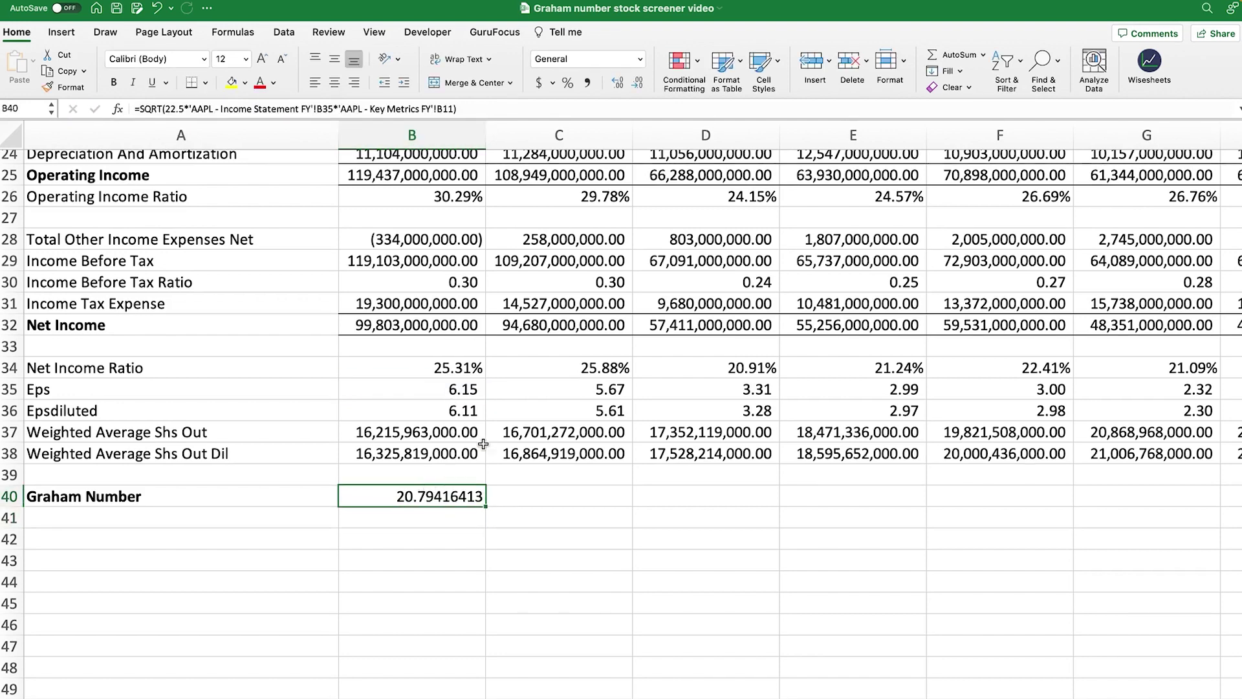
click(589, 83)
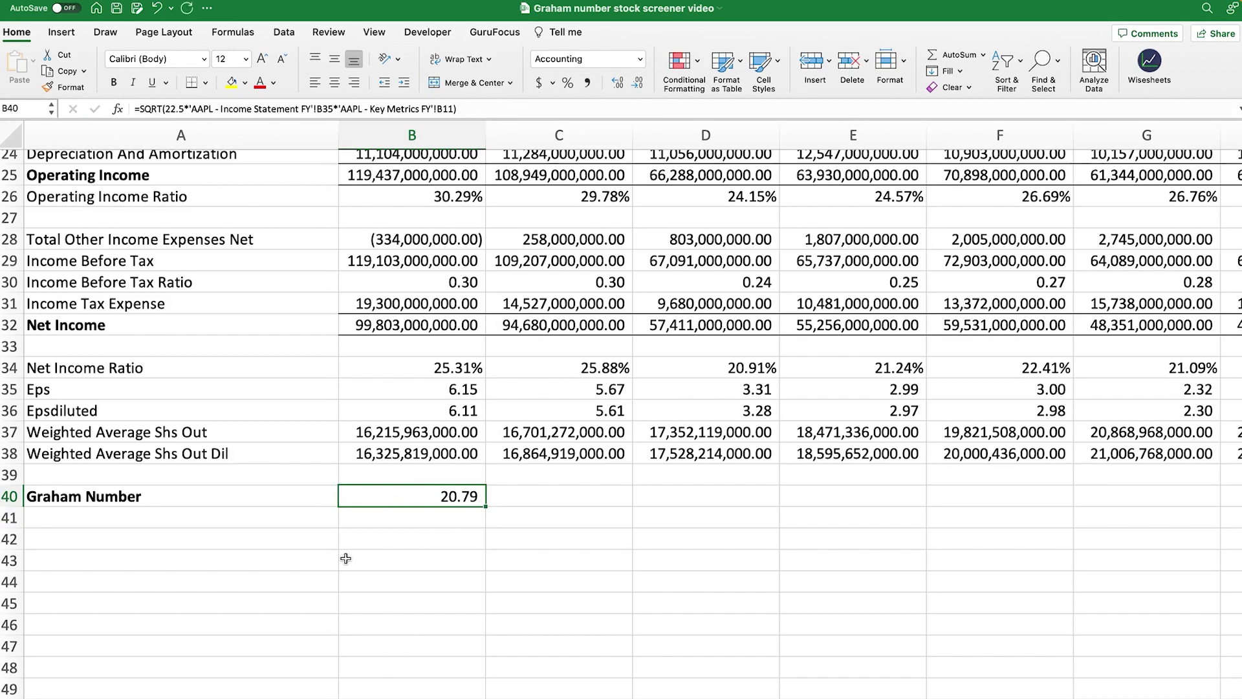
Step: Add a bold "Stock Price" label in A41 by copying the Graham Number label from A40 and replacing its text
scroll(345, 558, up, 2)
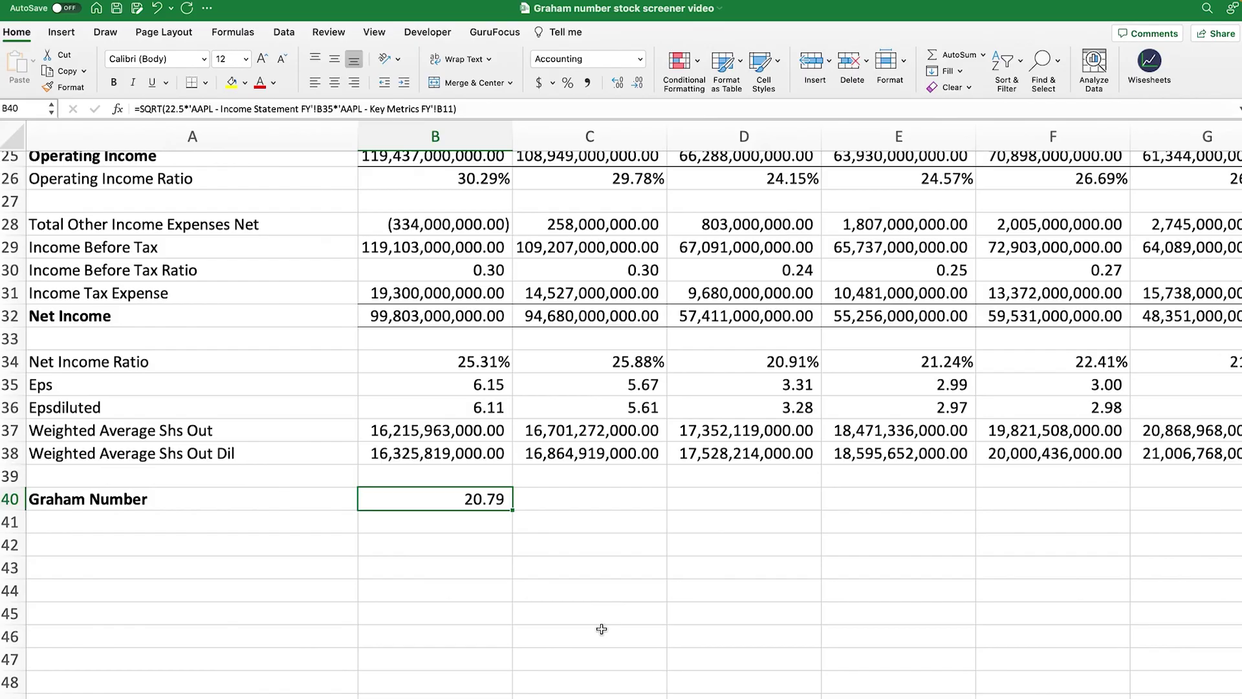
scroll(325, 609, down, 4)
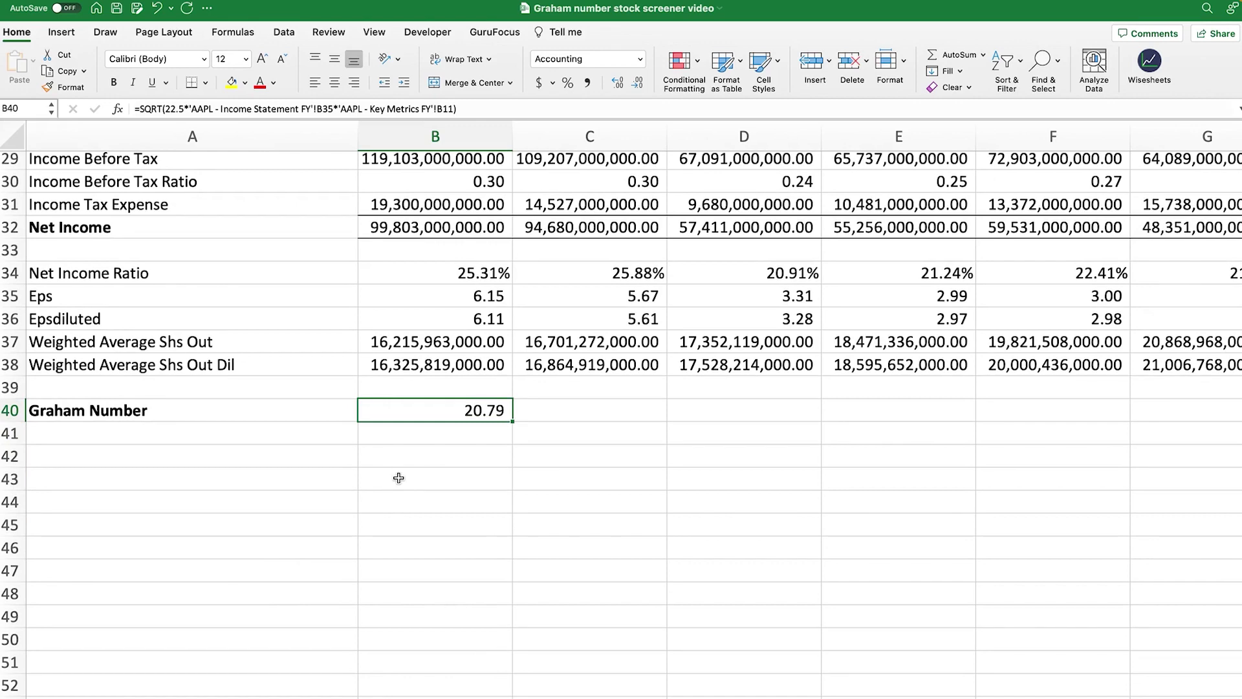
click(123, 434)
click(121, 412)
key(super+c)
click(145, 439)
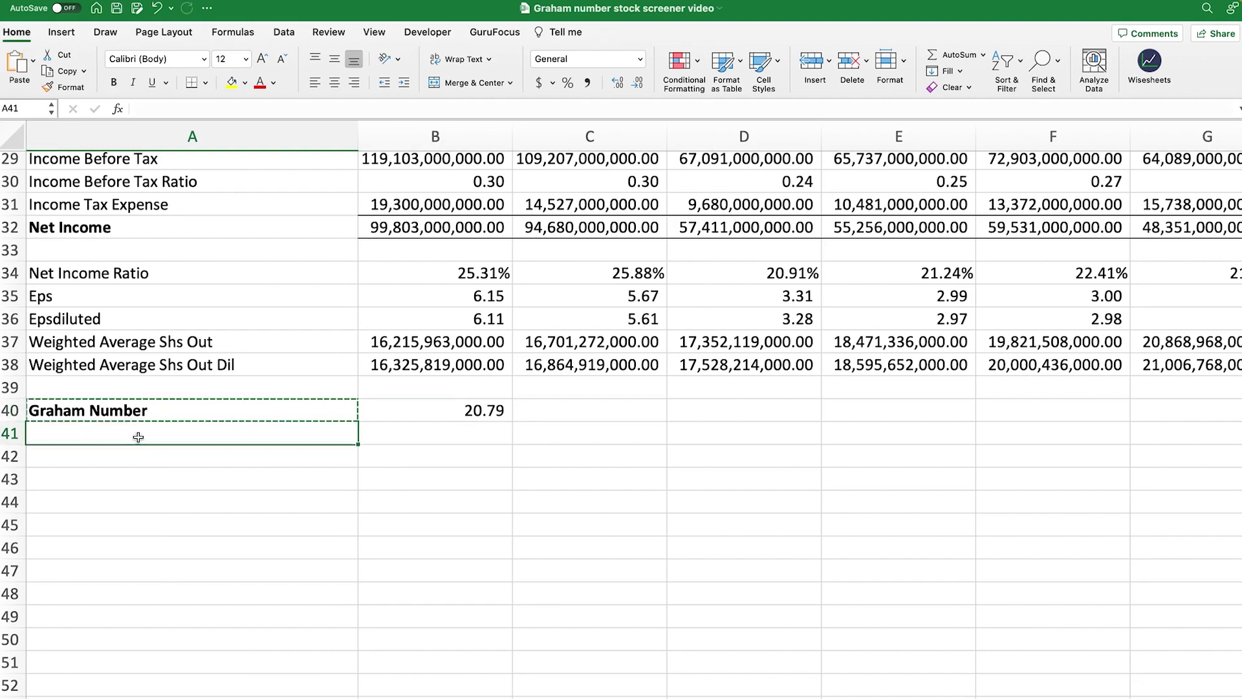
key(super+v)
double_click(121, 433)
triple_click(121, 432)
key(BackSpace)
text(S)
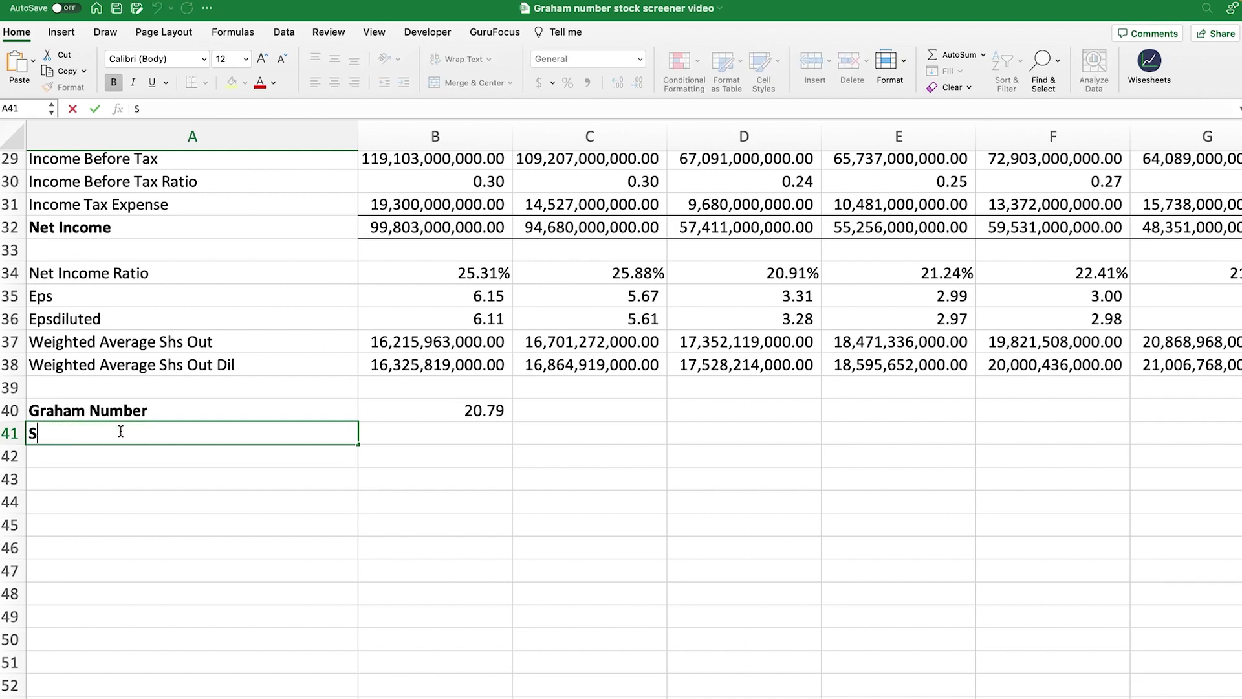
text(tock Price)
key(Return)
Step: In B41, retrieve Apple's current stock price with the formula =WISEPRICE("aapl", "price")
key(Right)
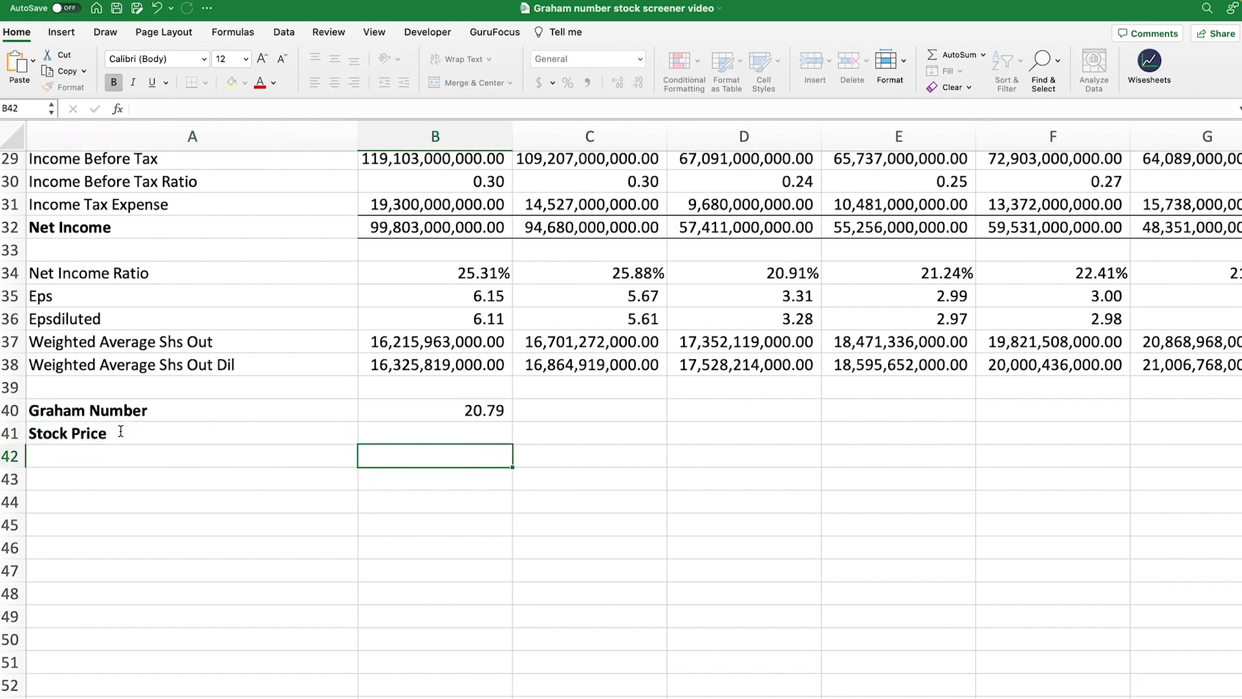
key(Up)
text(=wise)
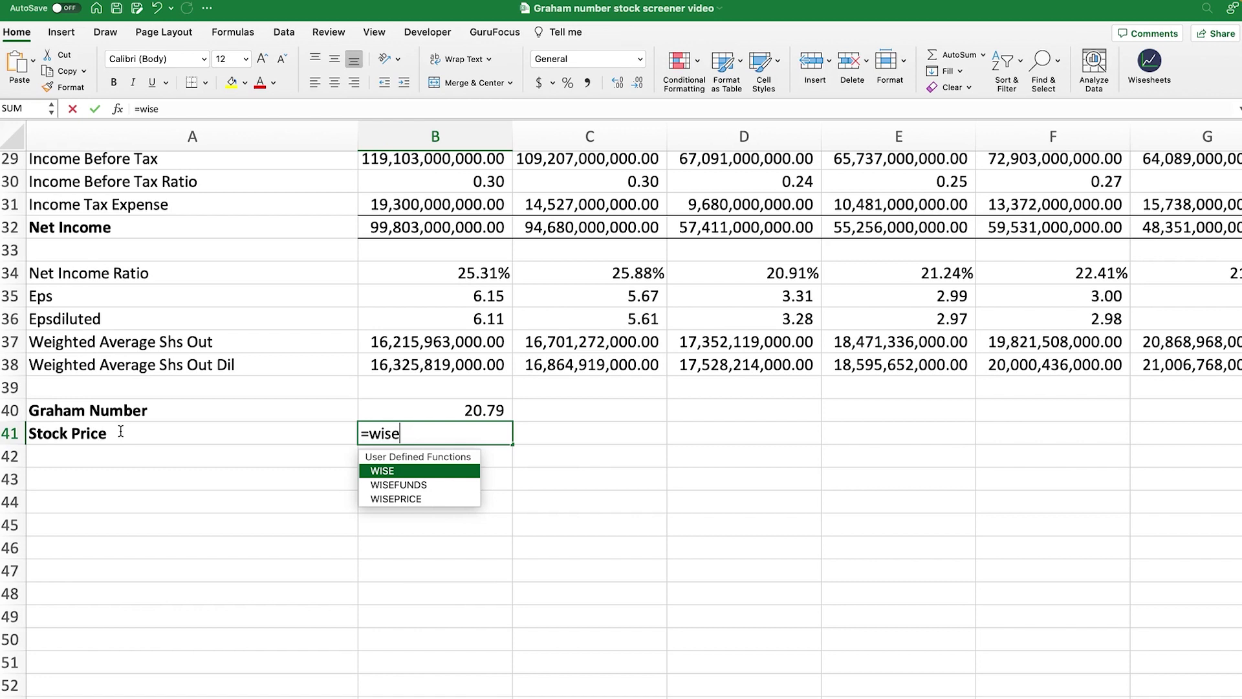
key(Down)
key(Tab)
text("aapl", "price"))
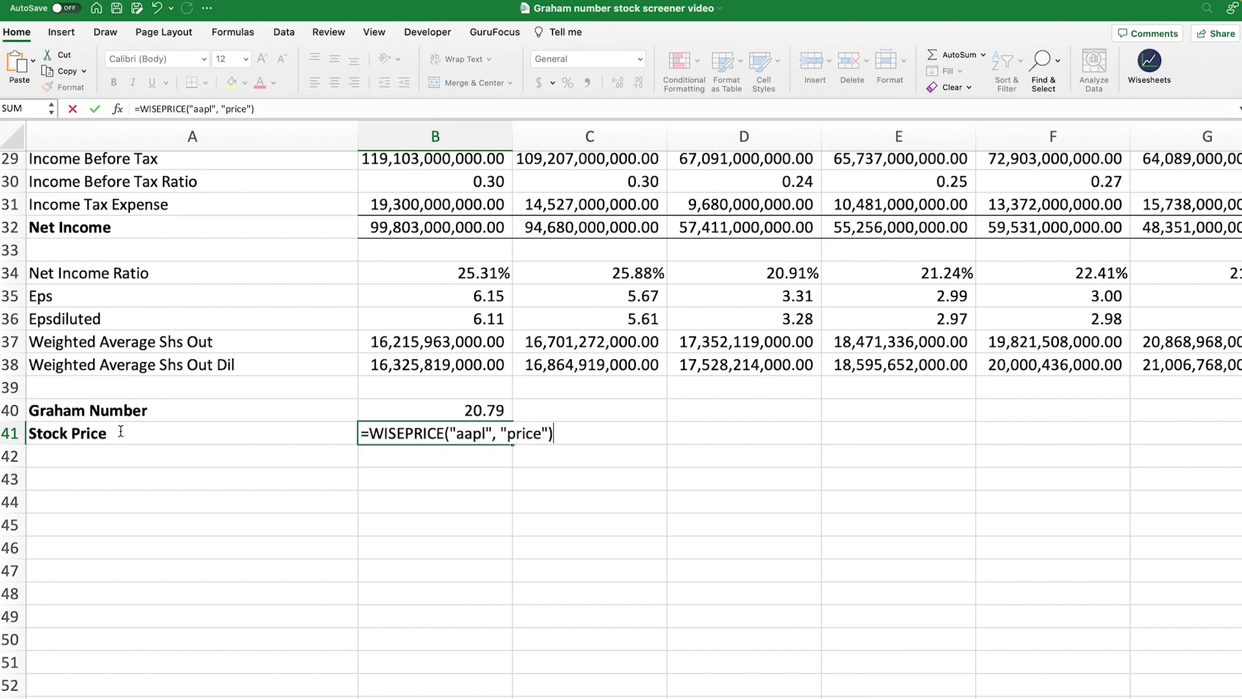
key(Return)
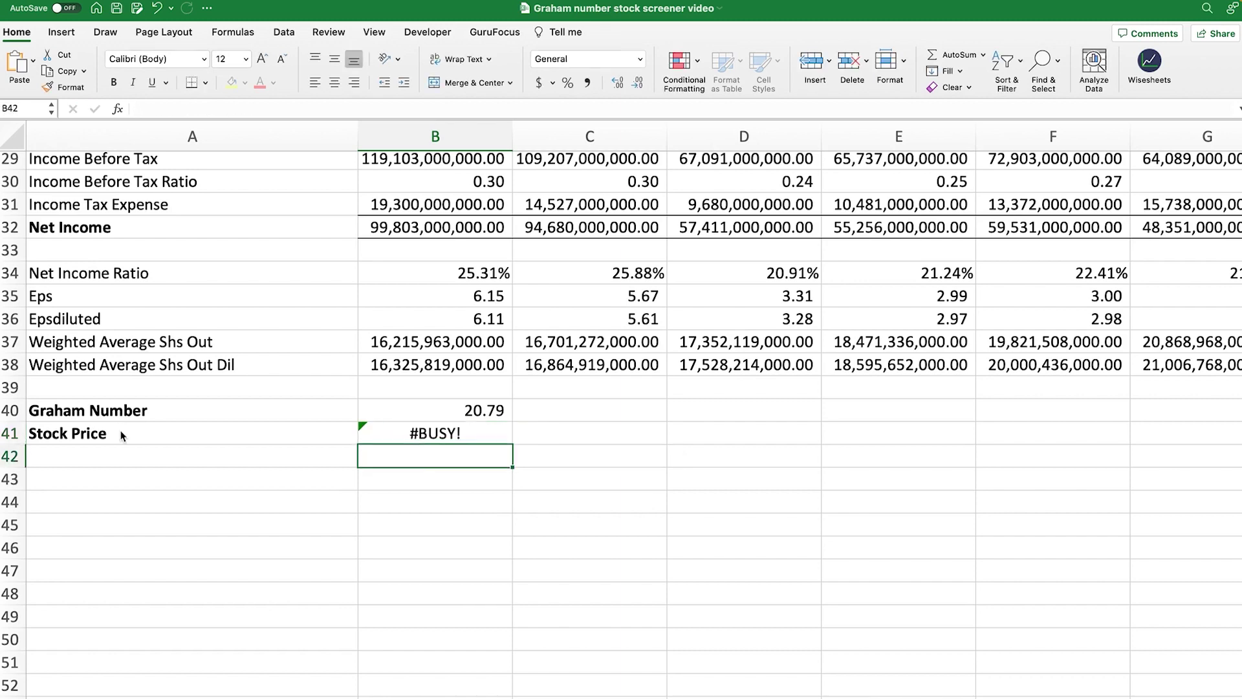
Step: Compare Apple's stock price in B41 with the Graham Number in B40
click(381, 433)
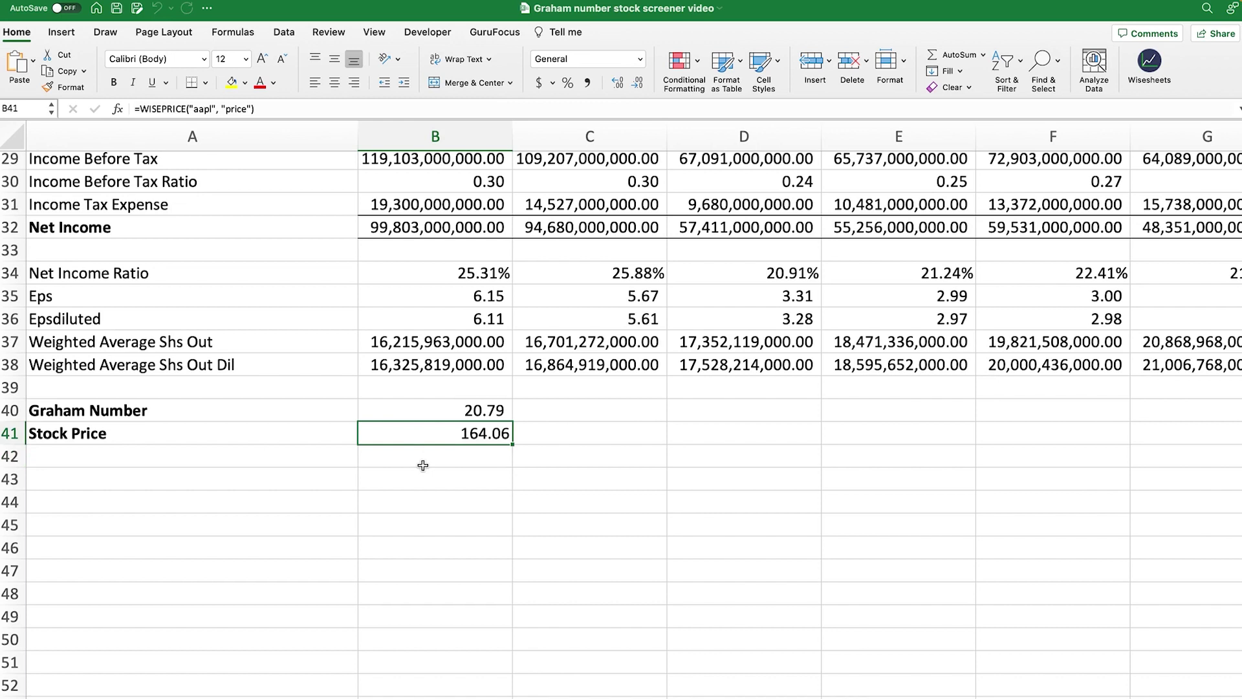
click(452, 412)
click(456, 439)
click(467, 413)
Step: Try dividing the stock price by the Graham Number in C41 with =B41/B40, undo the entry, and select B40:B41
click(563, 430)
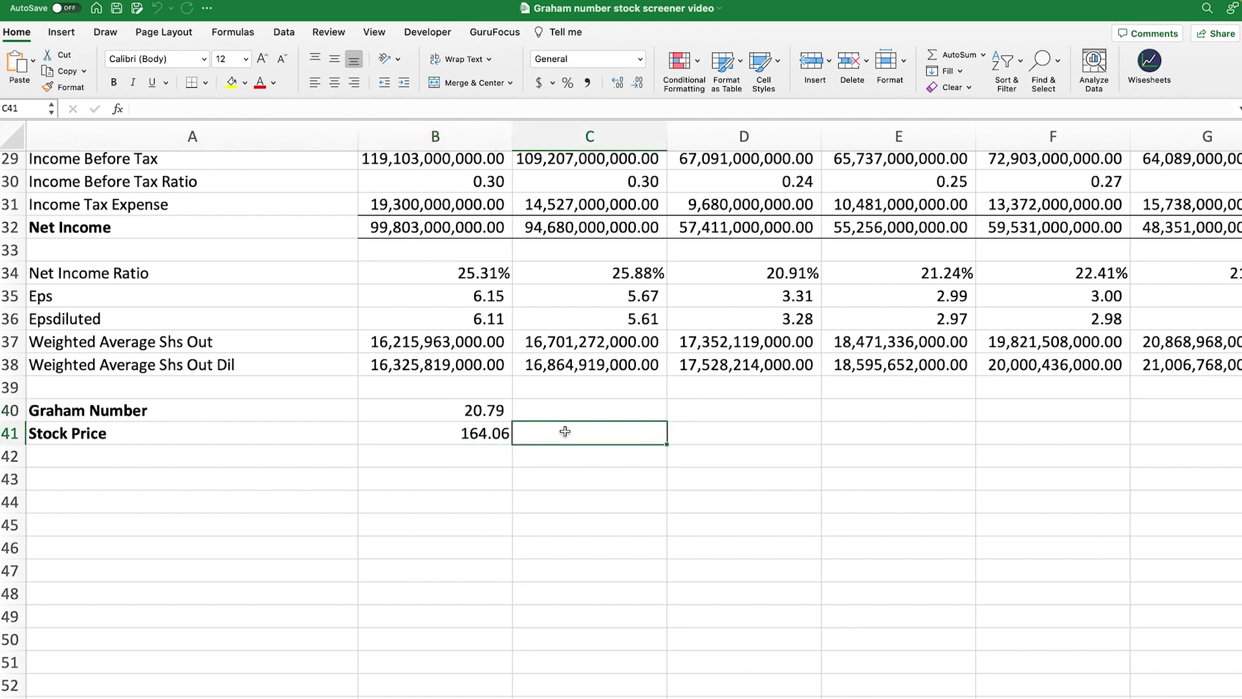
text(=)
click(424, 441)
text(/)
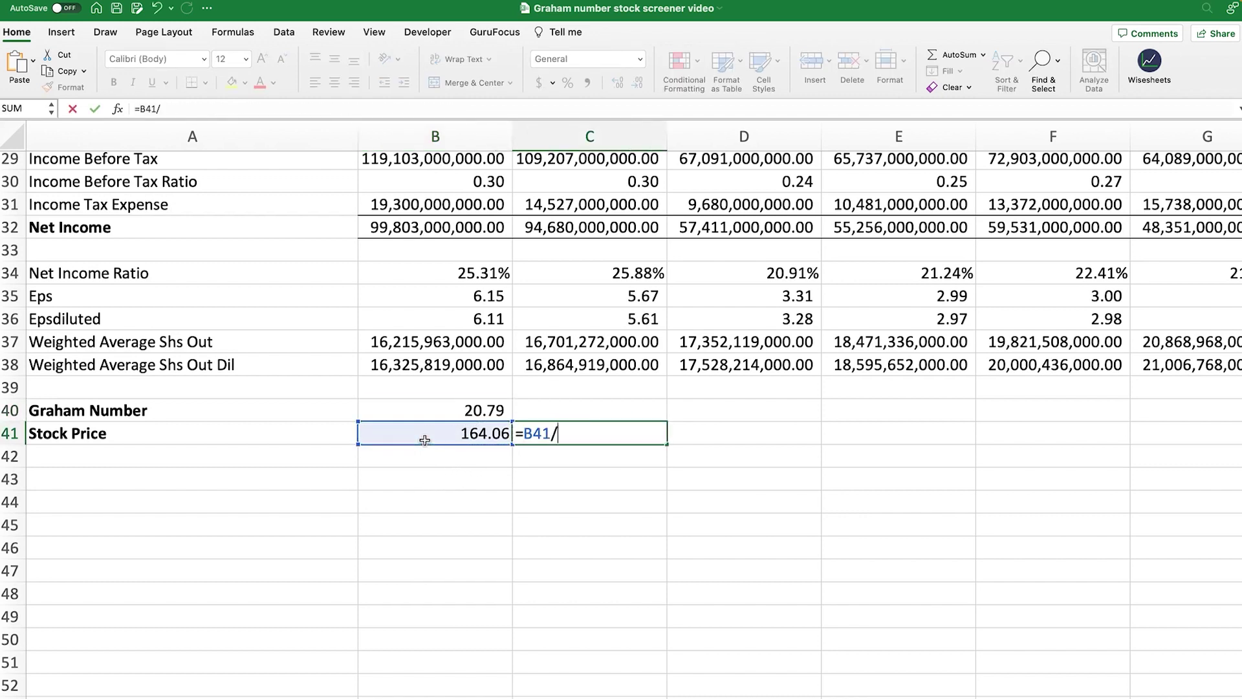
click(479, 414)
key(Return)
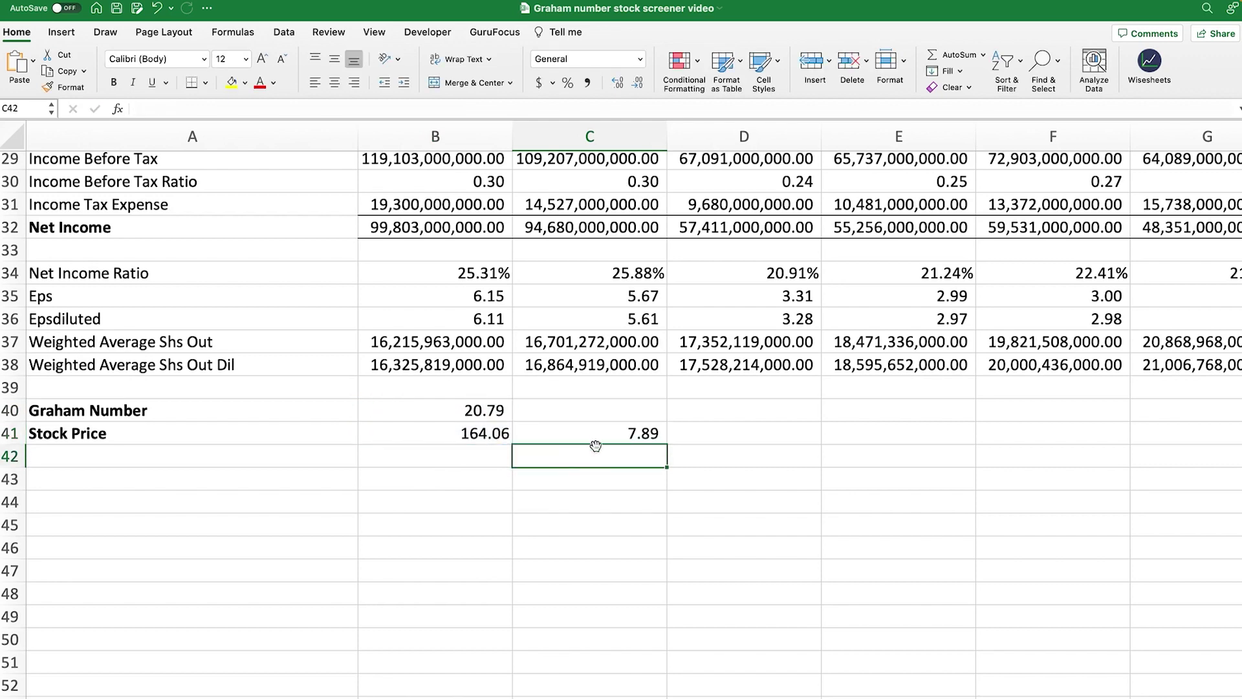
click(602, 439)
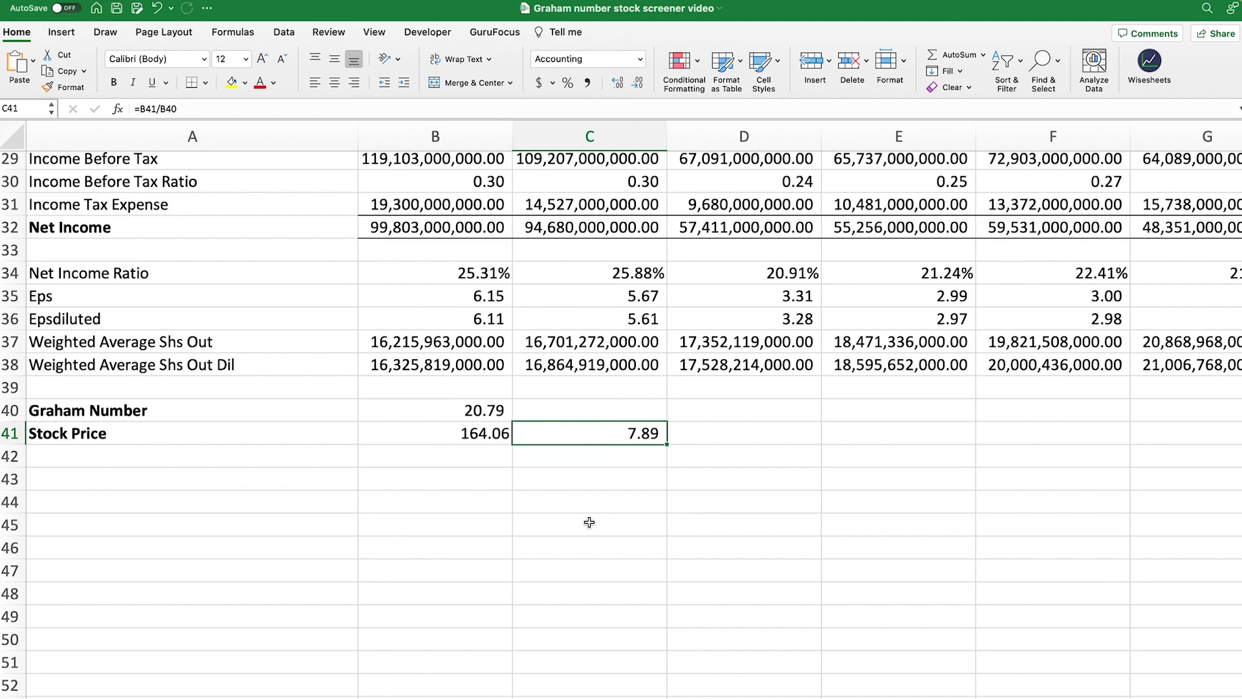
key(super+z)
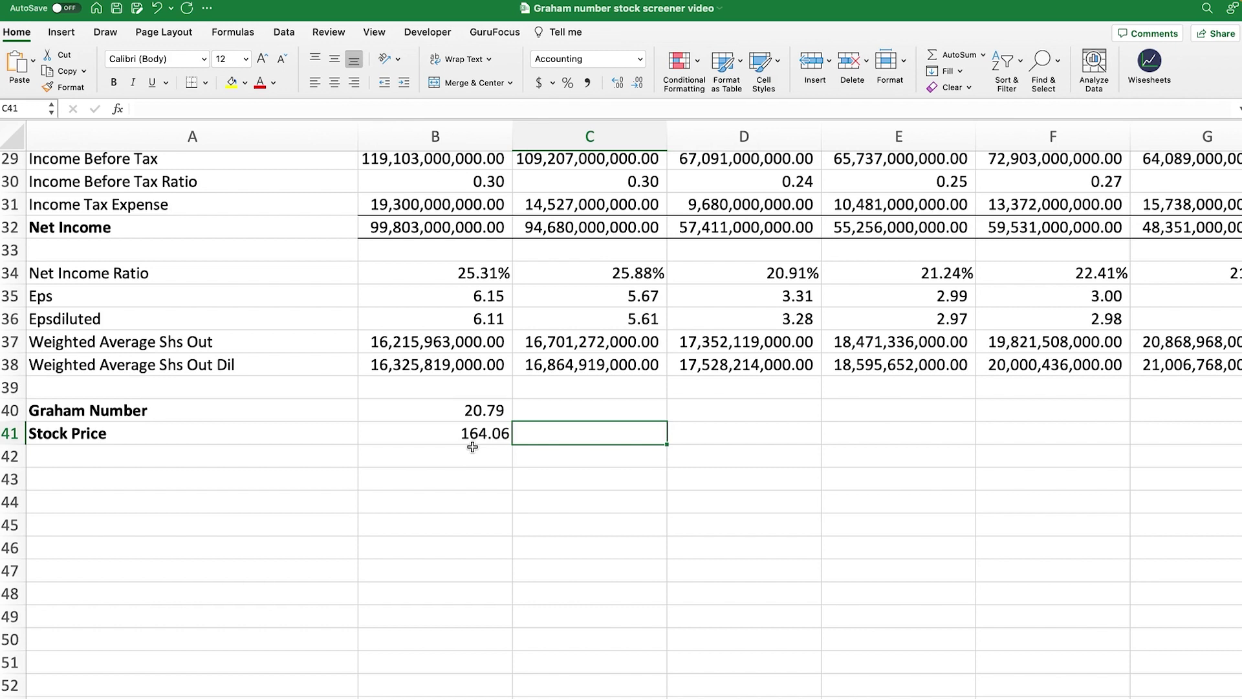
drag(479, 410, 493, 428)
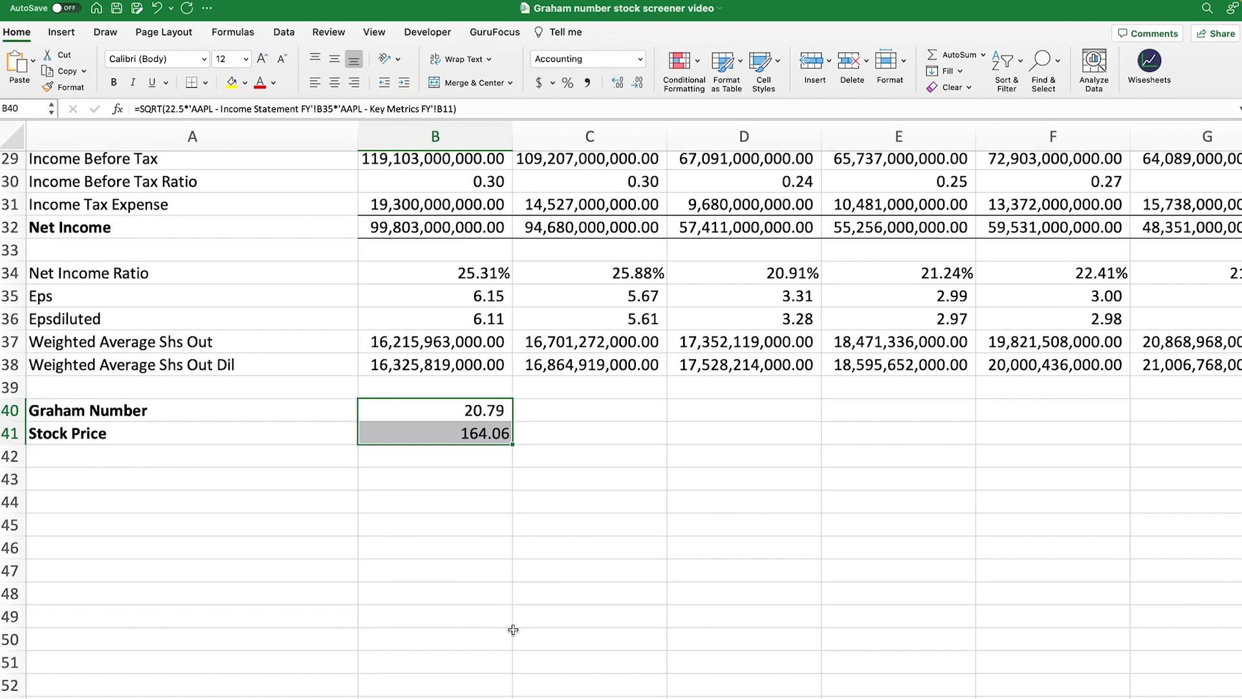
Step: Open the WISE Screener in the Wisesheets add-in
click(1155, 73)
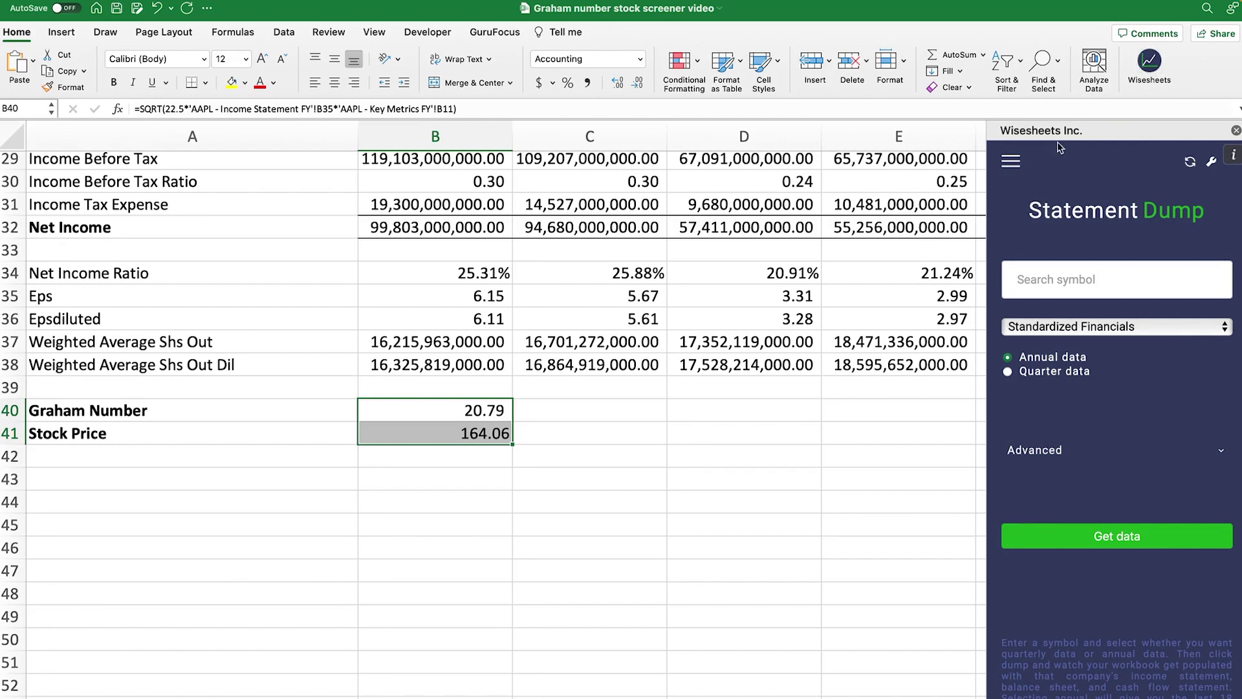
click(1012, 162)
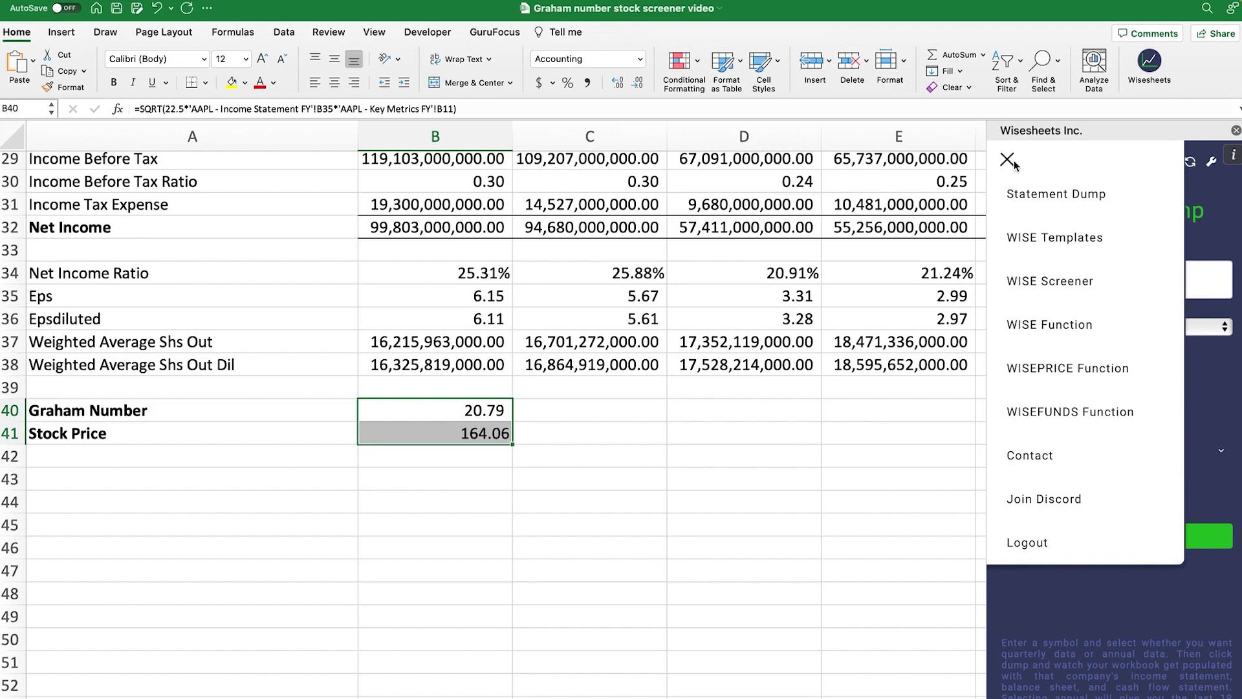
click(1046, 280)
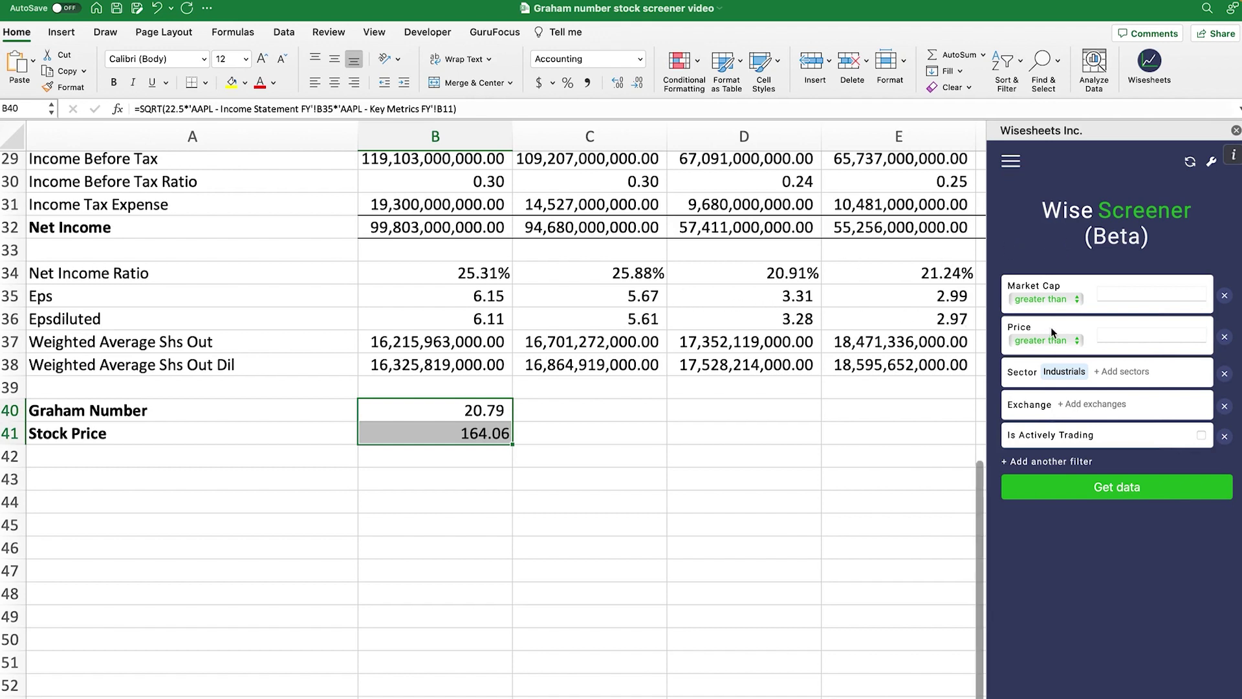
Step: Set the screener's Market Cap filter to greater than 5,000,000,000 and remove the Price filter
click(1136, 296)
text(5,000,000,000)
click(1225, 336)
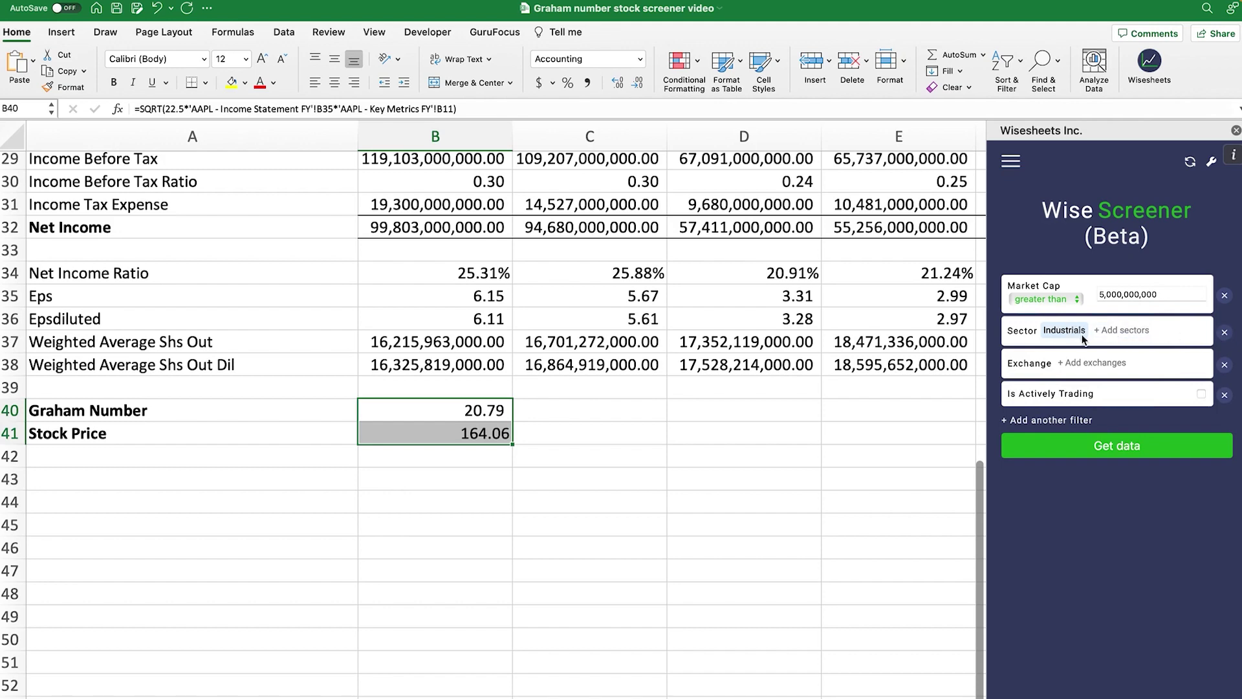
Step: Review the available options of the screener's Sector filter and keep only Industrials selected
click(1133, 331)
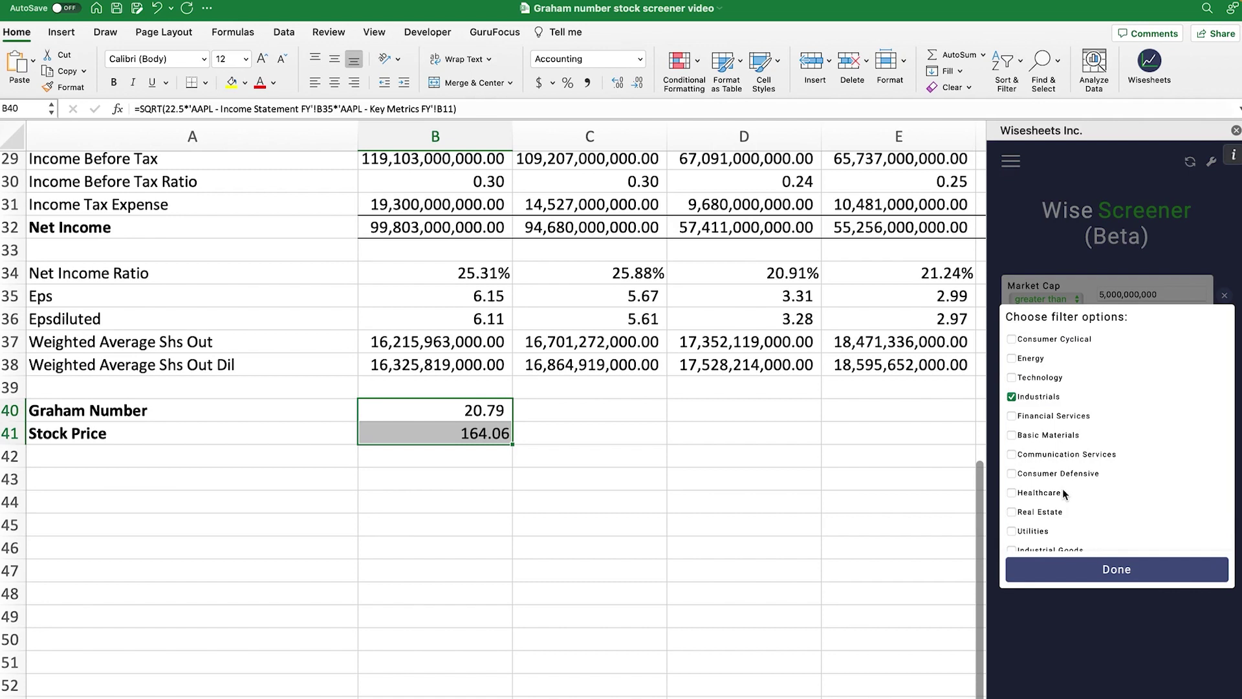
scroll(1062, 488, down, 2)
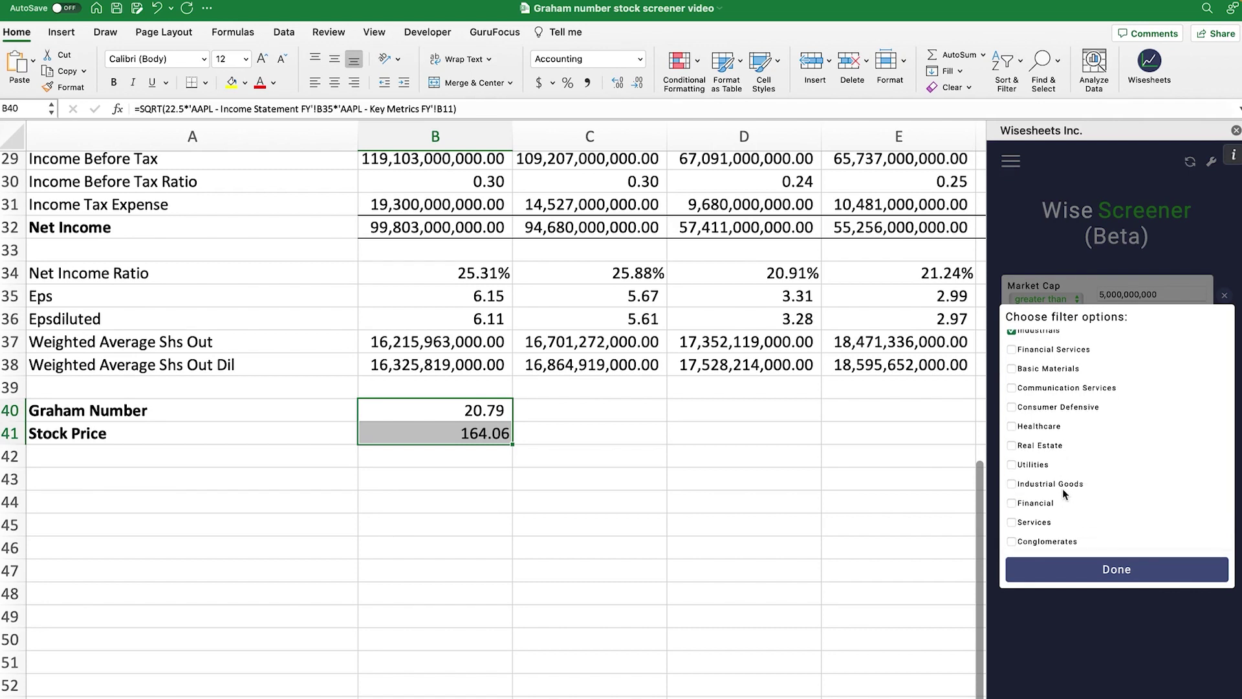
click(1129, 585)
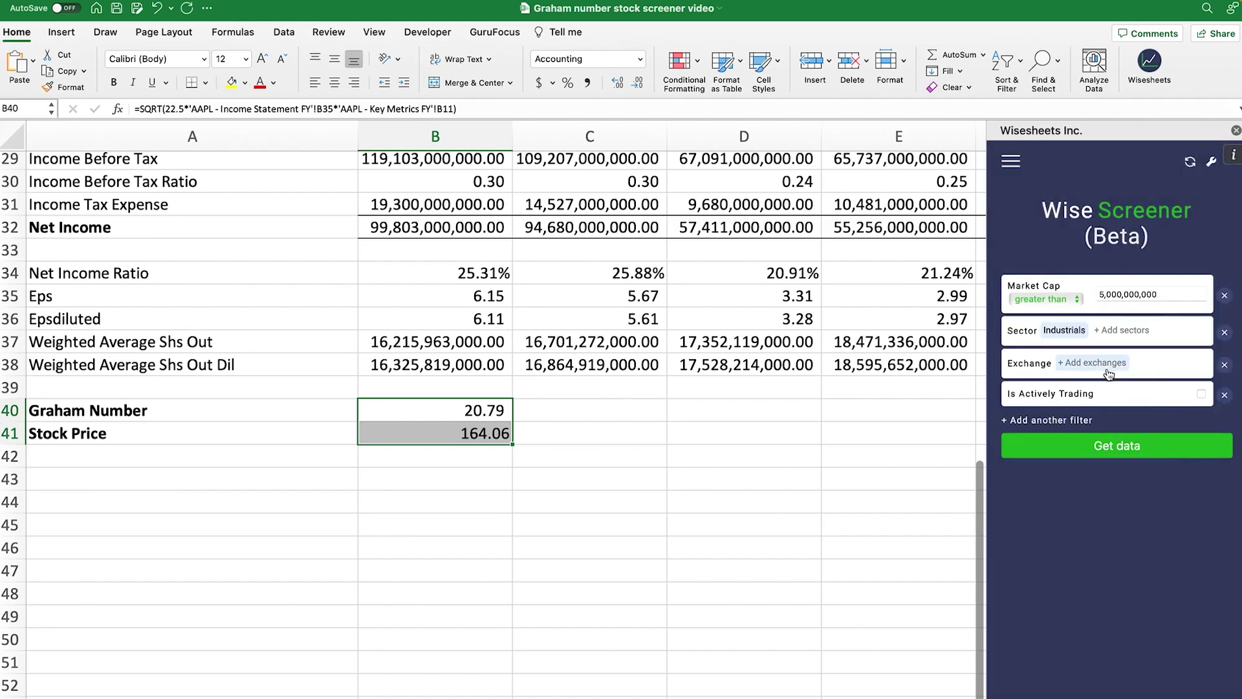
Step: Remove the screener's Exchange filter and turn on Is Actively Trading
click(1224, 364)
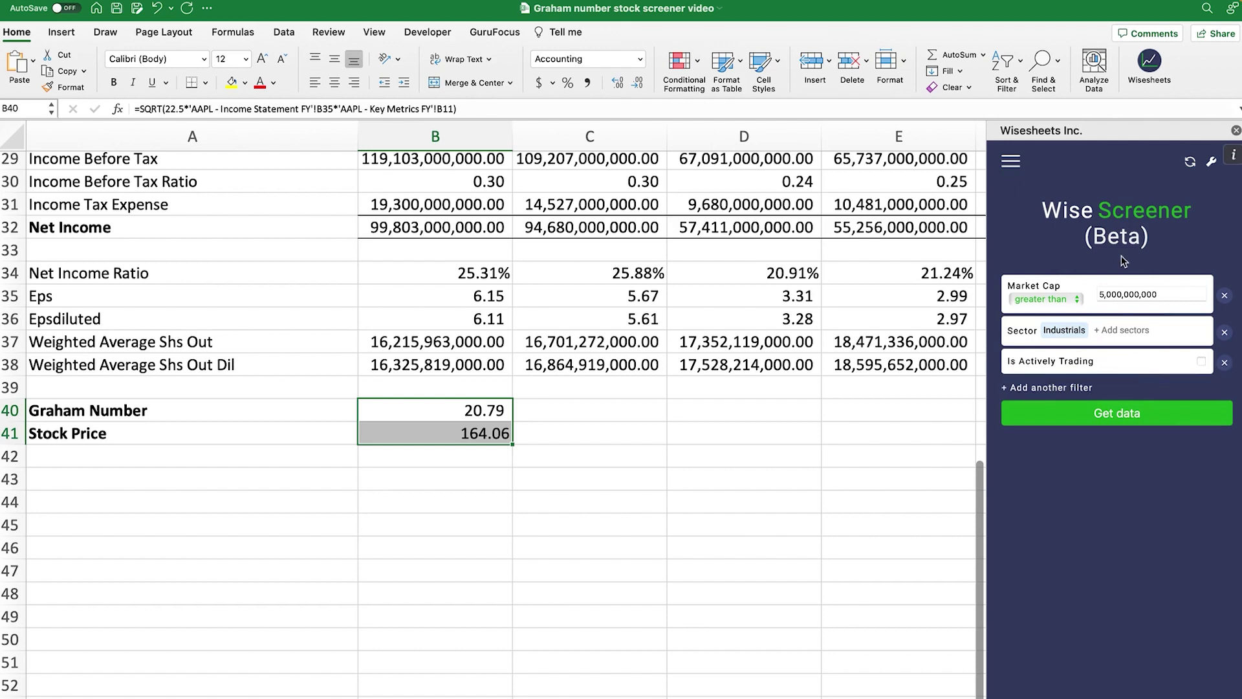
click(1201, 362)
click(1084, 388)
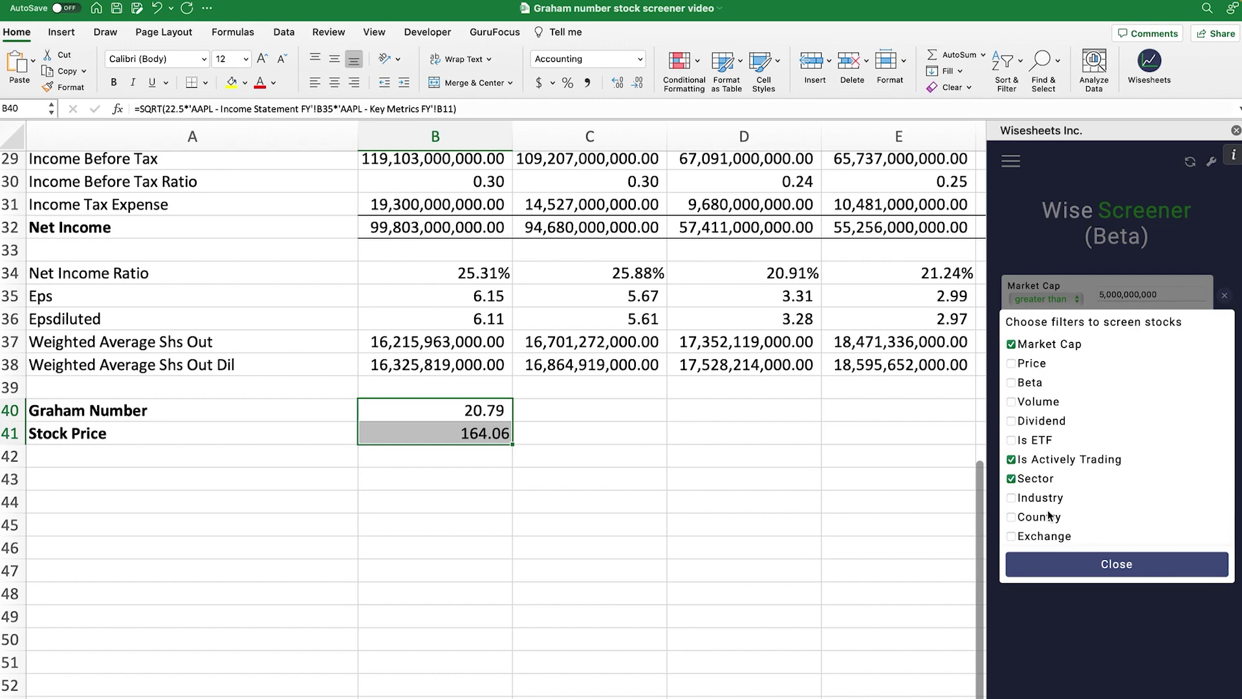
click(1092, 576)
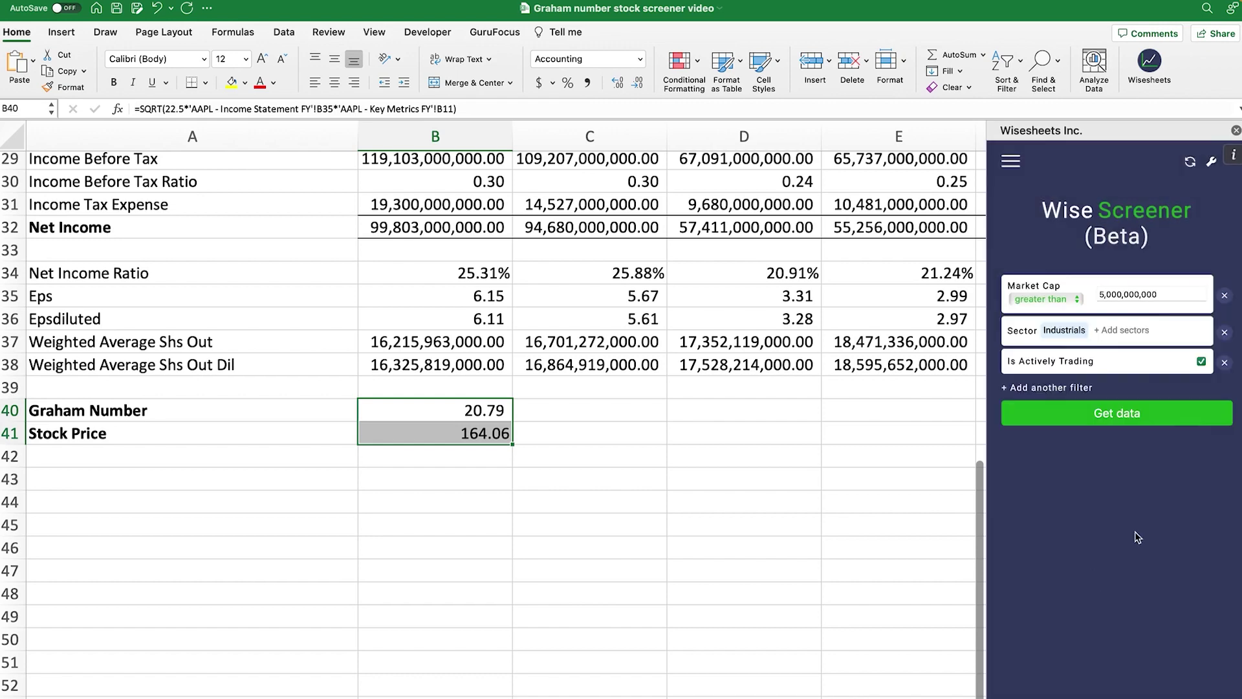
Step: Retrieve the screened Industrials stocks into a worksheet and look through the whole list
click(1109, 414)
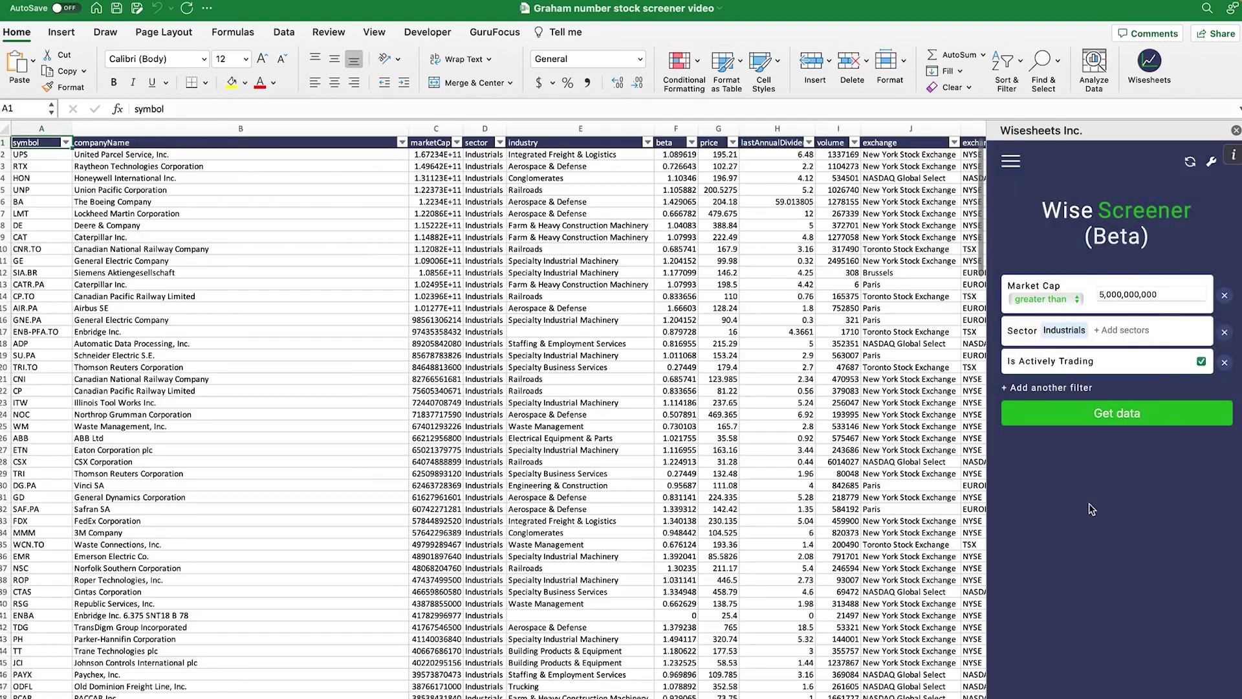
click(1236, 130)
scroll(269, 361, down, 20)
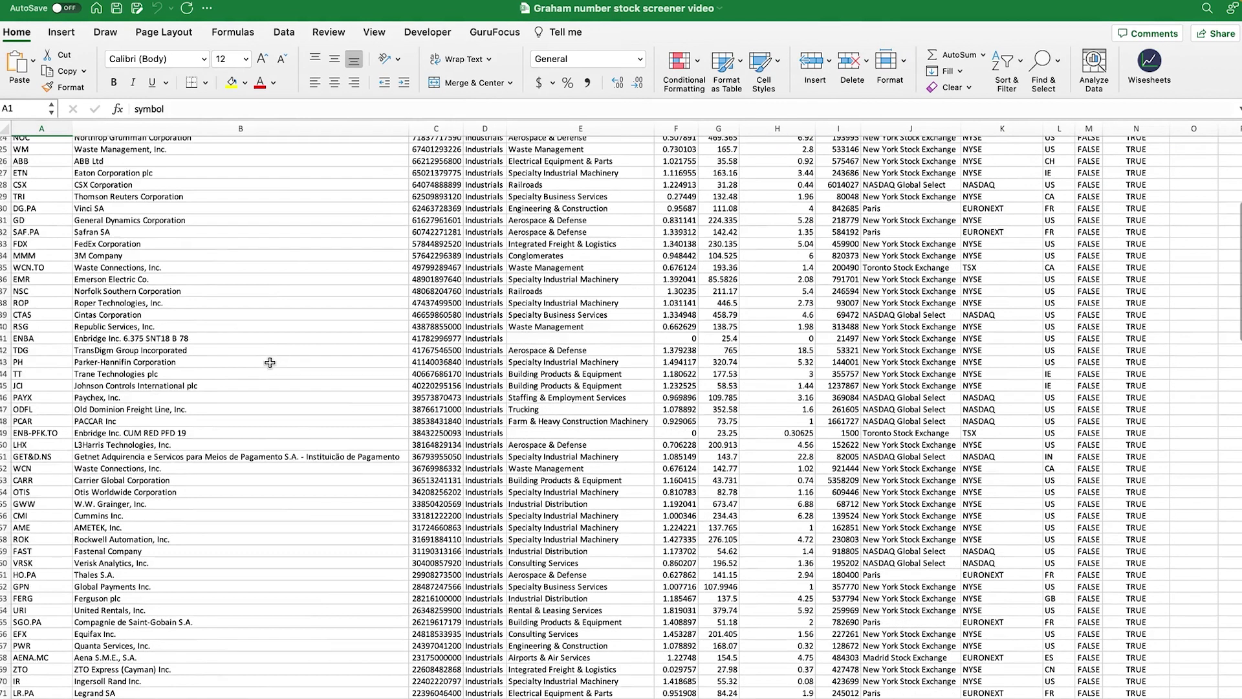
scroll(39, 338, down, 20)
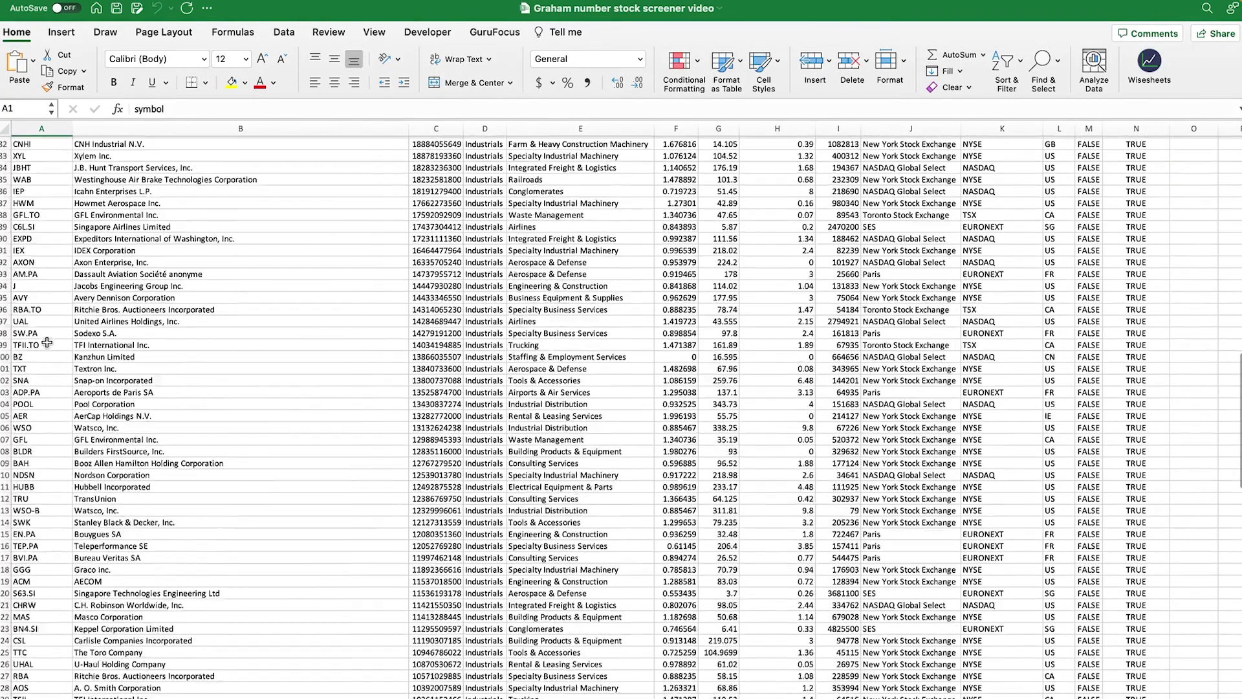
scroll(50, 341, up, 20)
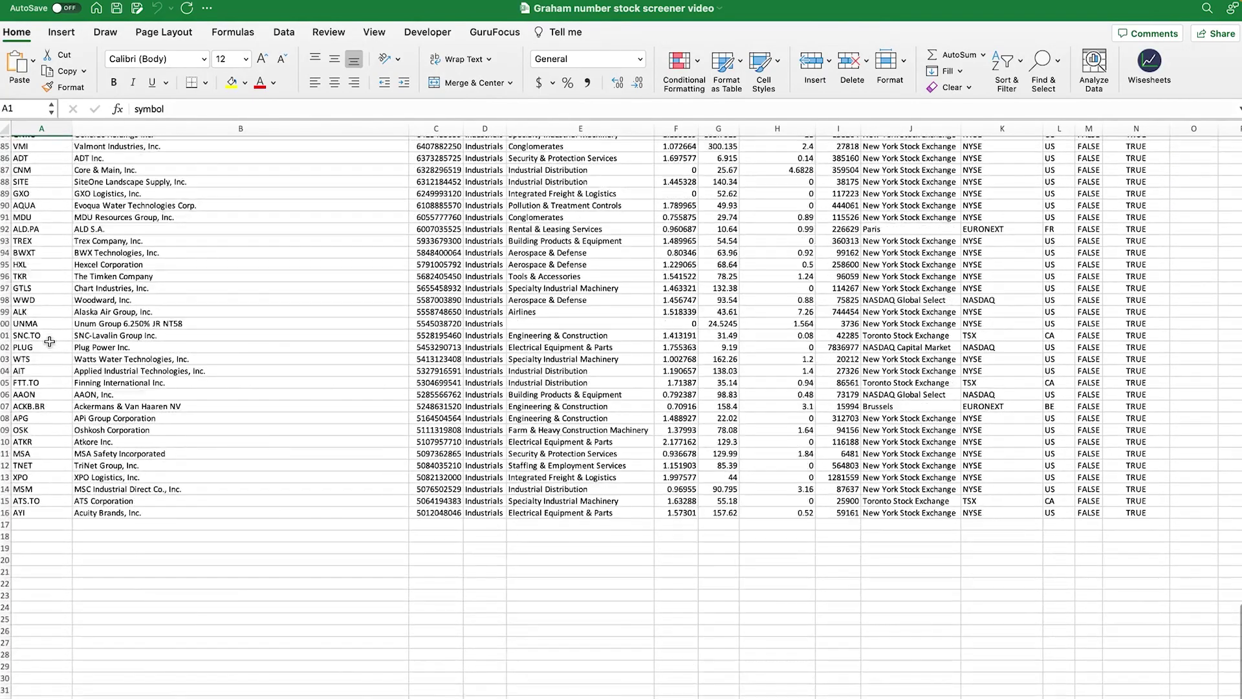
scroll(50, 341, up, 20)
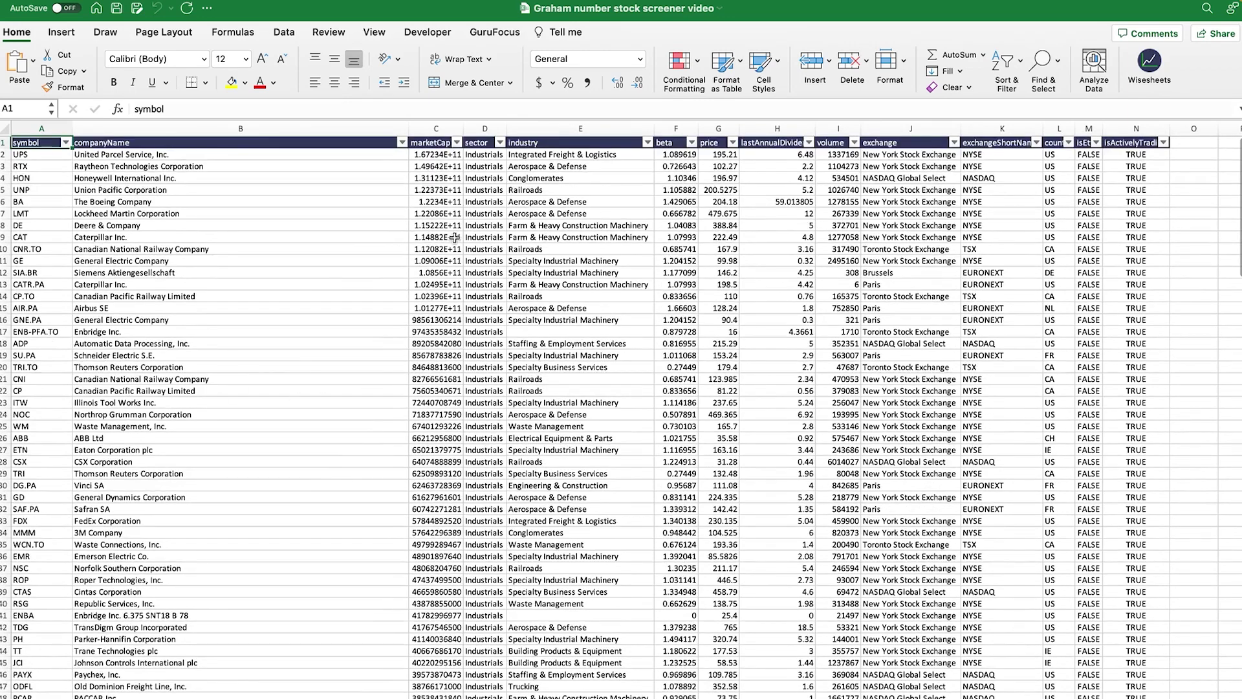
Step: Sort the stock list by marketCap, trying ascending order first and finishing with descending order
click(456, 143)
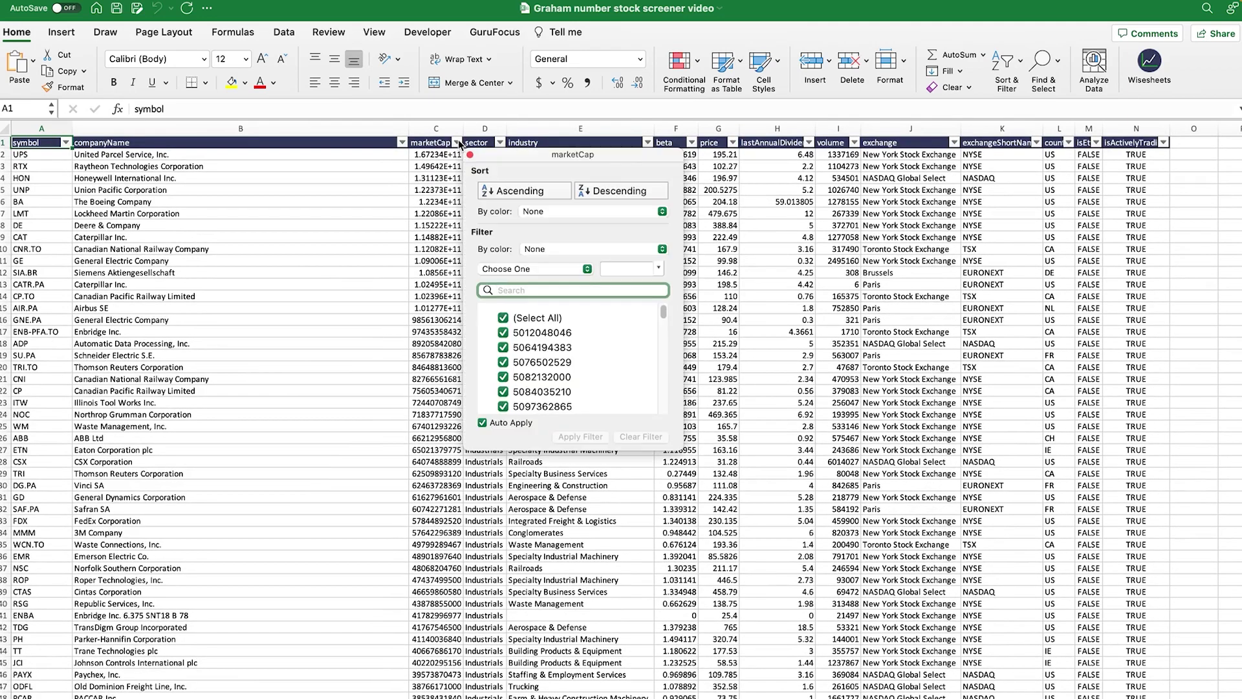
click(527, 190)
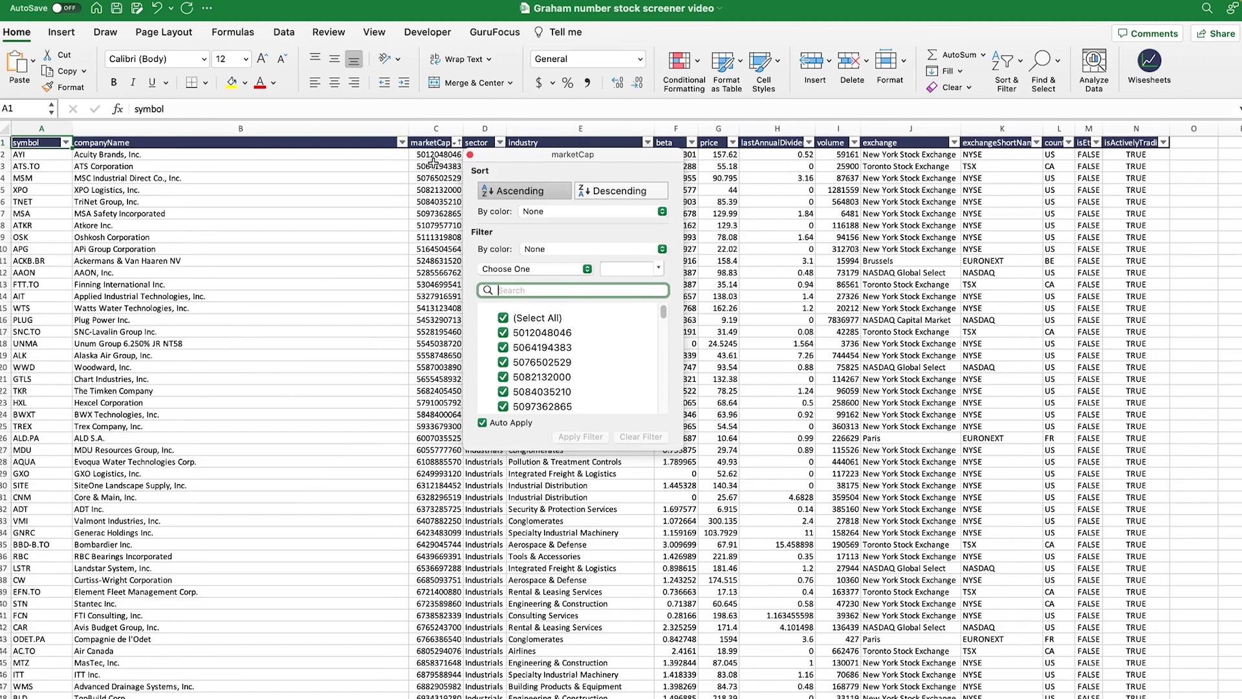
click(628, 193)
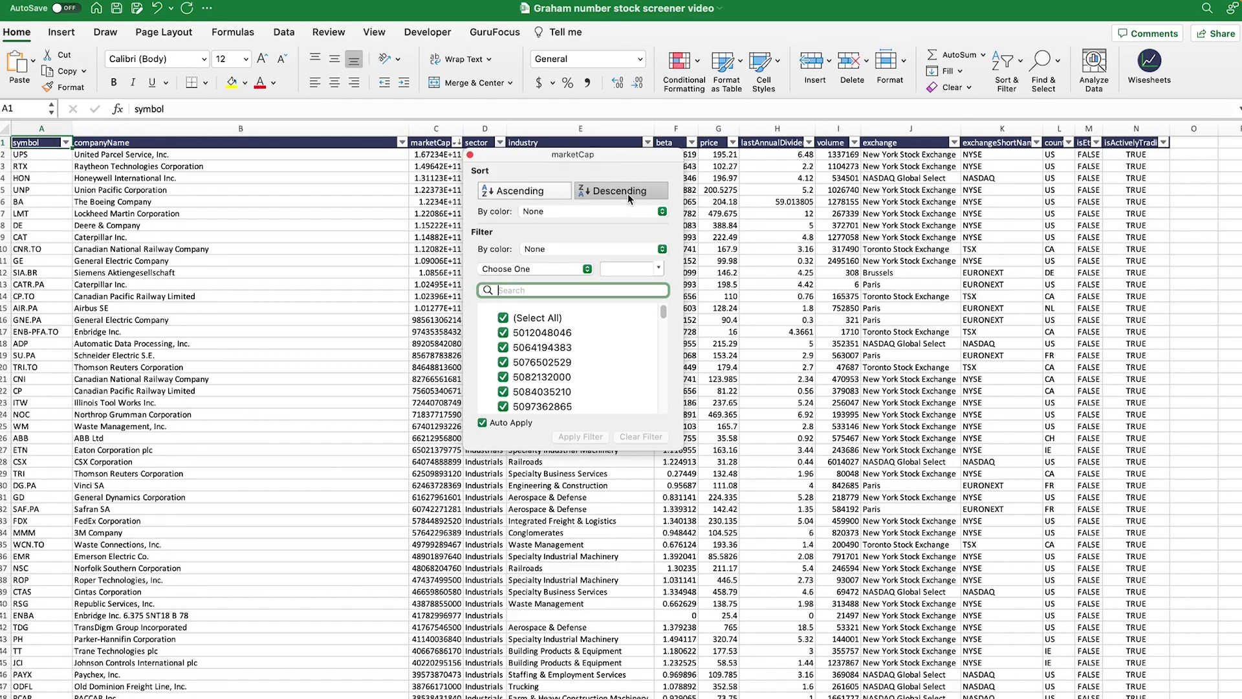
click(470, 154)
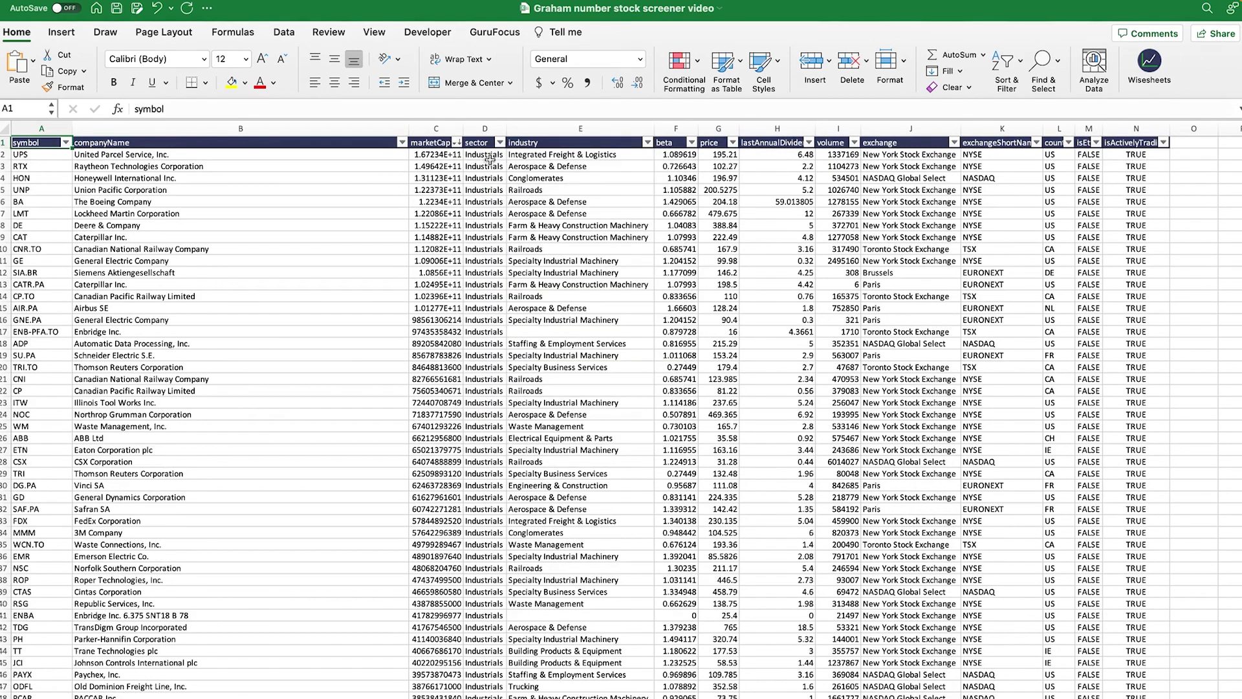
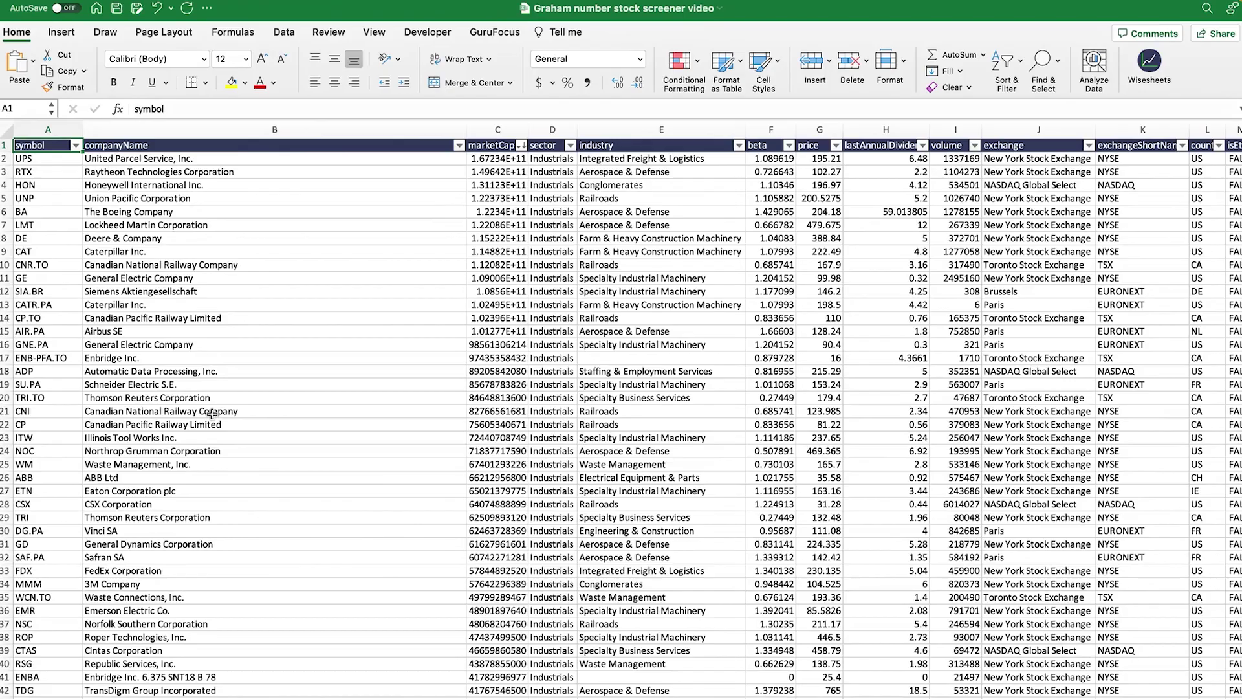
Step: Review the screener's price values in column G and rename the marketCap header in C1 to Price
click(493, 149)
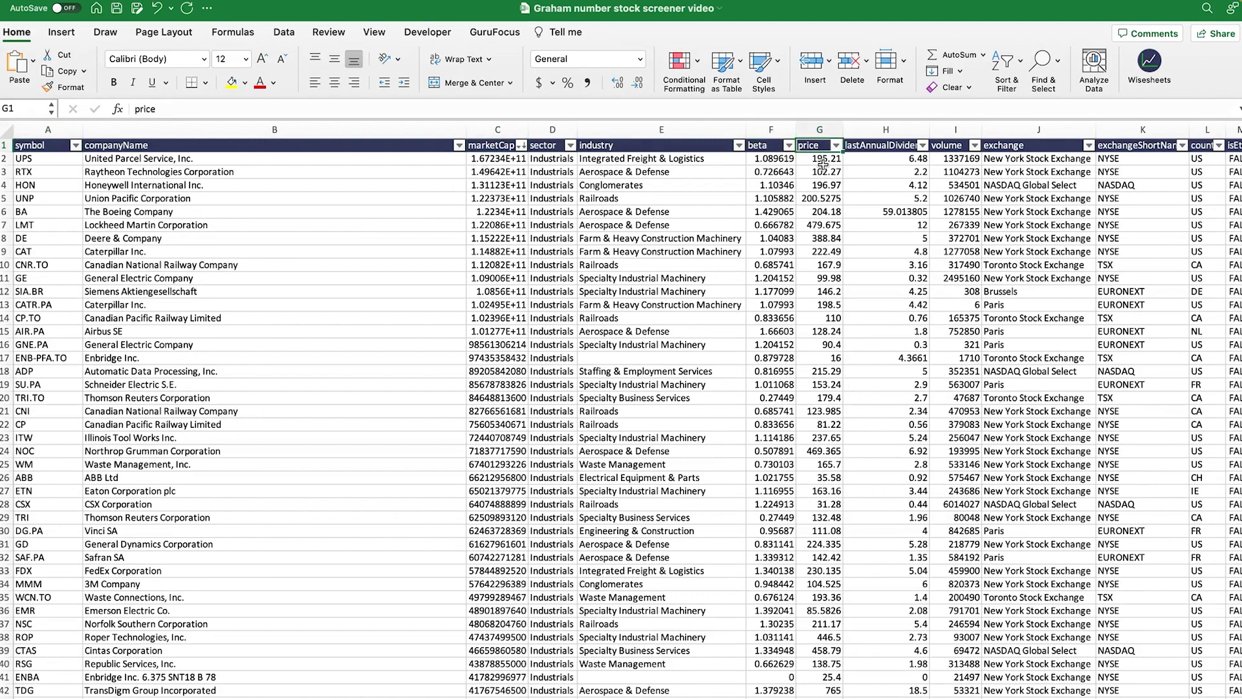
drag(819, 159, 847, 548)
click(831, 610)
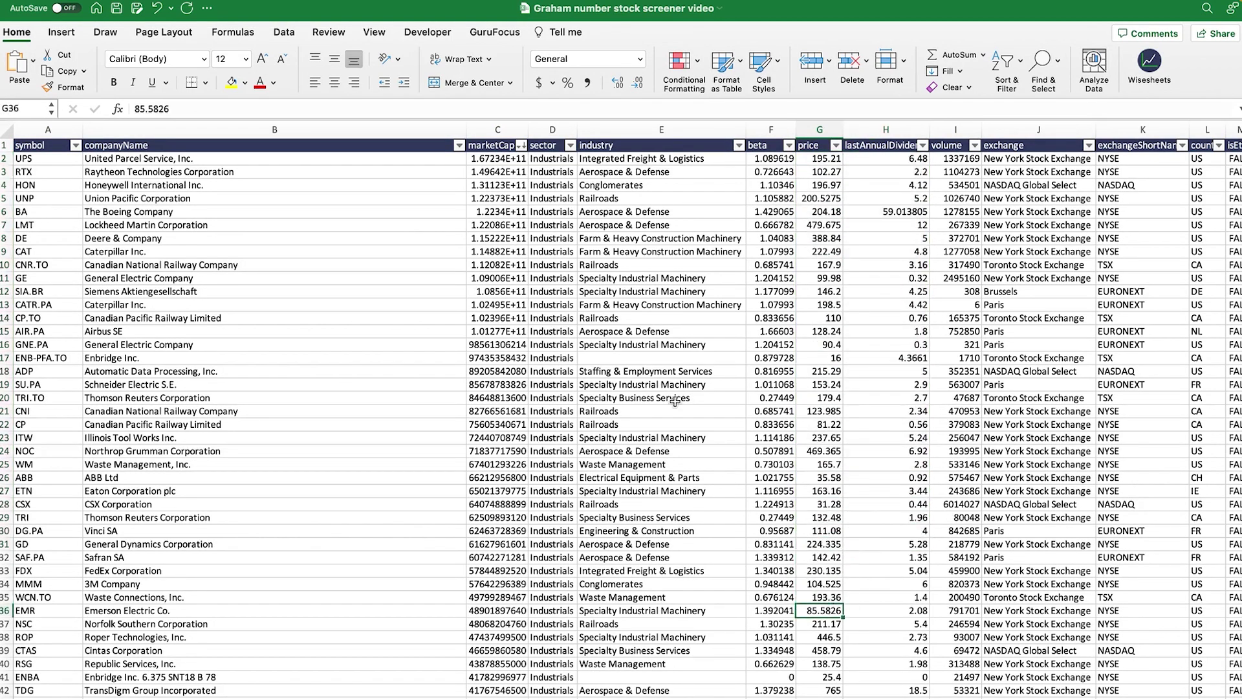
click(478, 146)
text(Price)
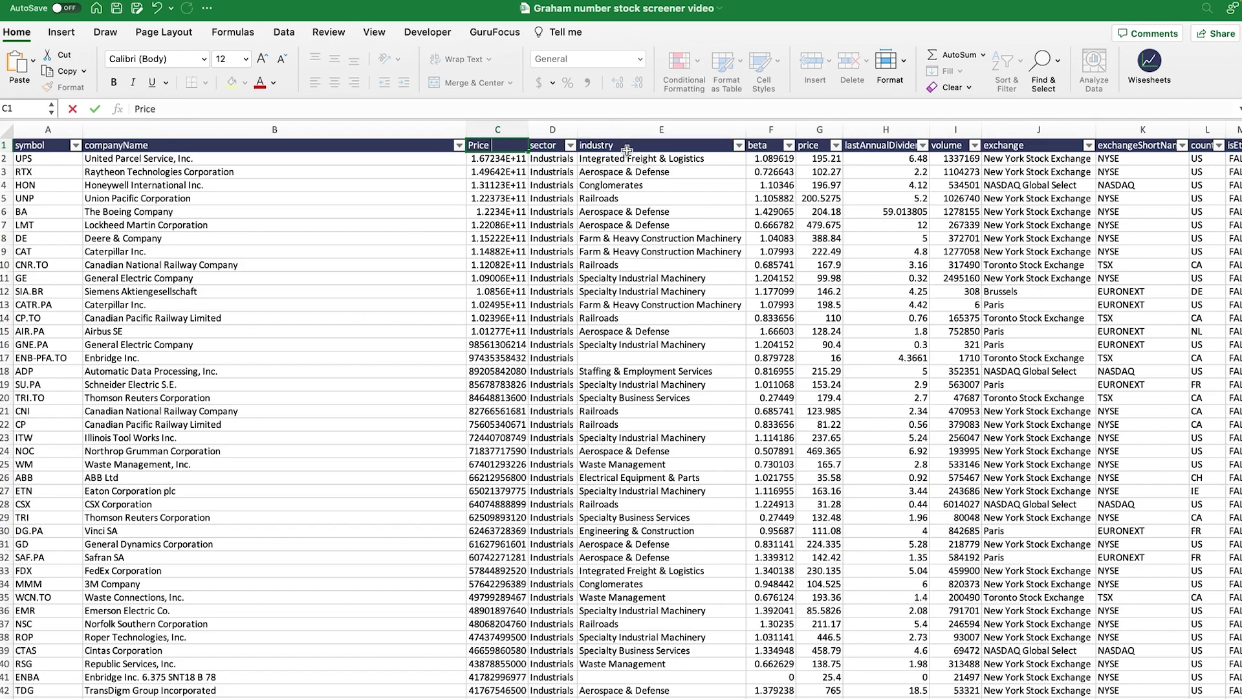
key(Return)
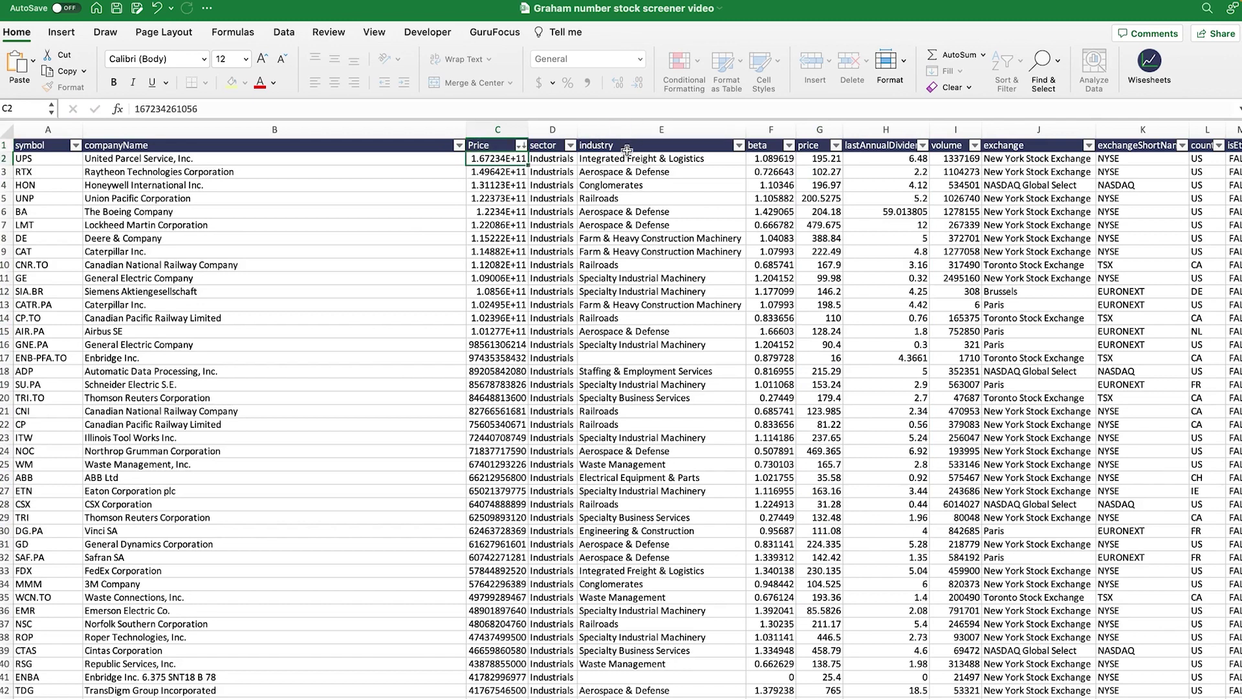
Step: Clear all the market cap values below the Price header in column C
drag(812, 159, 832, 504)
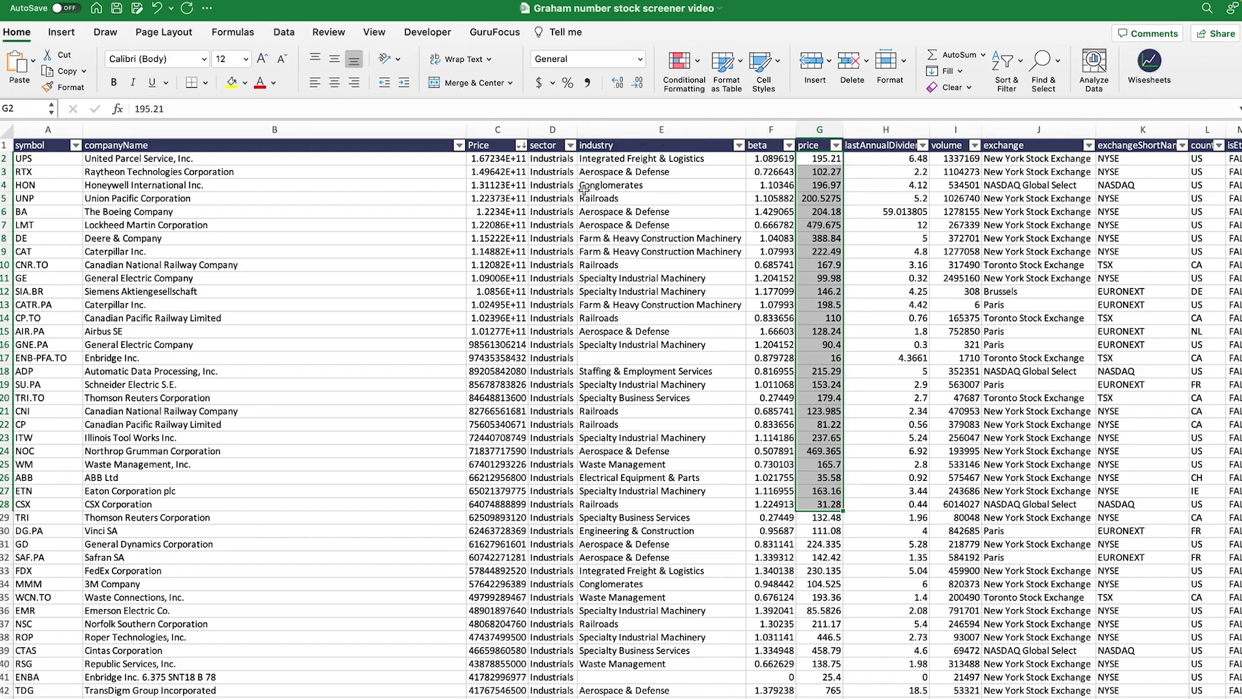
click(506, 157)
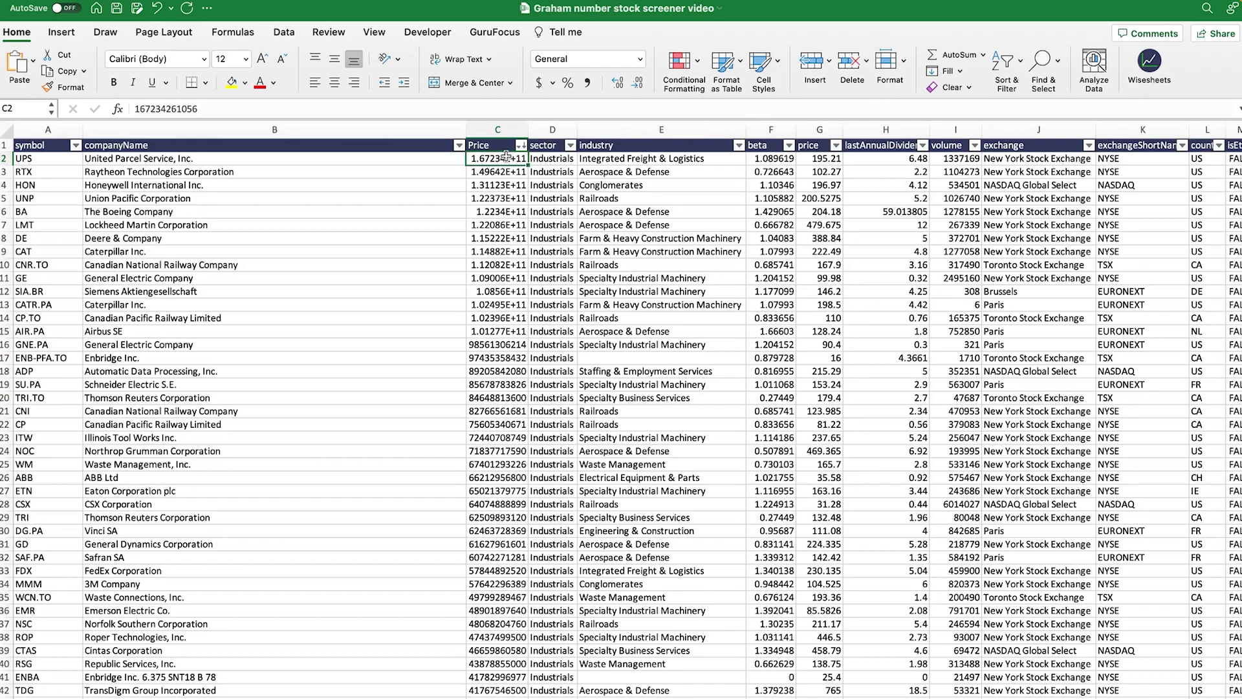
key(ctrl+shift+Down)
key(Delete)
scroll(505, 156, up, 20)
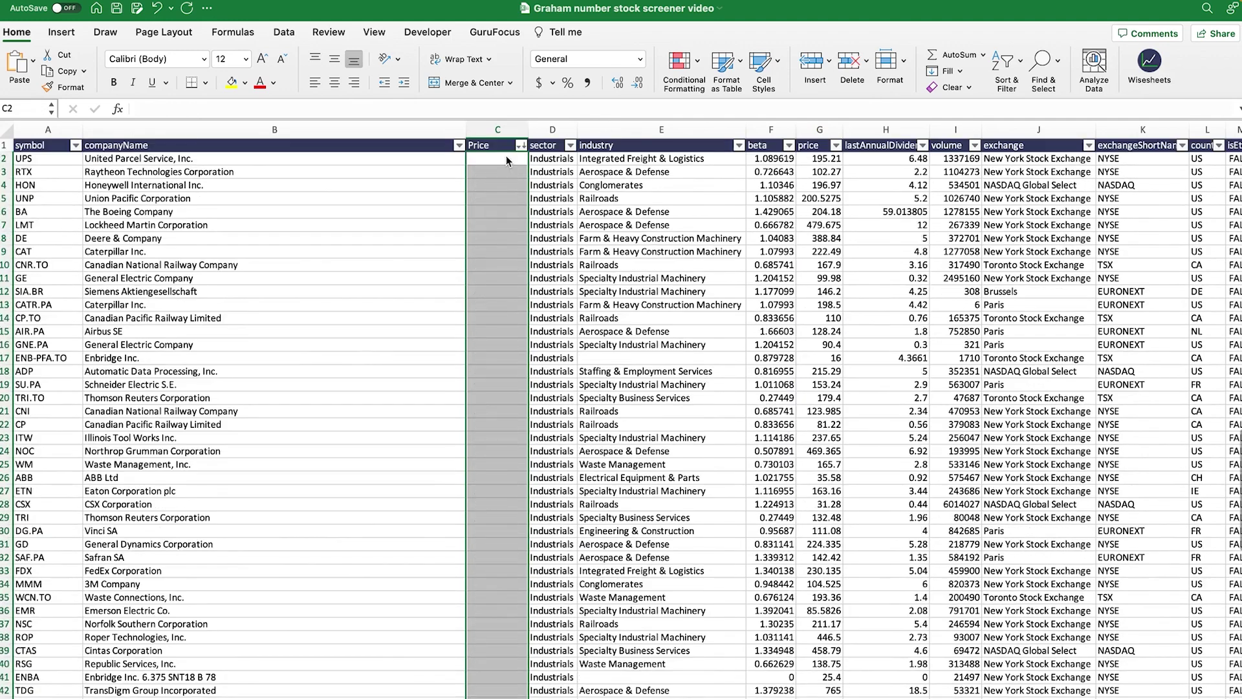
Step: Enter =WISEPRICE(A2:A216, "price") in C2 to pull live prices for all listed symbols
click(506, 156)
text(=WI)
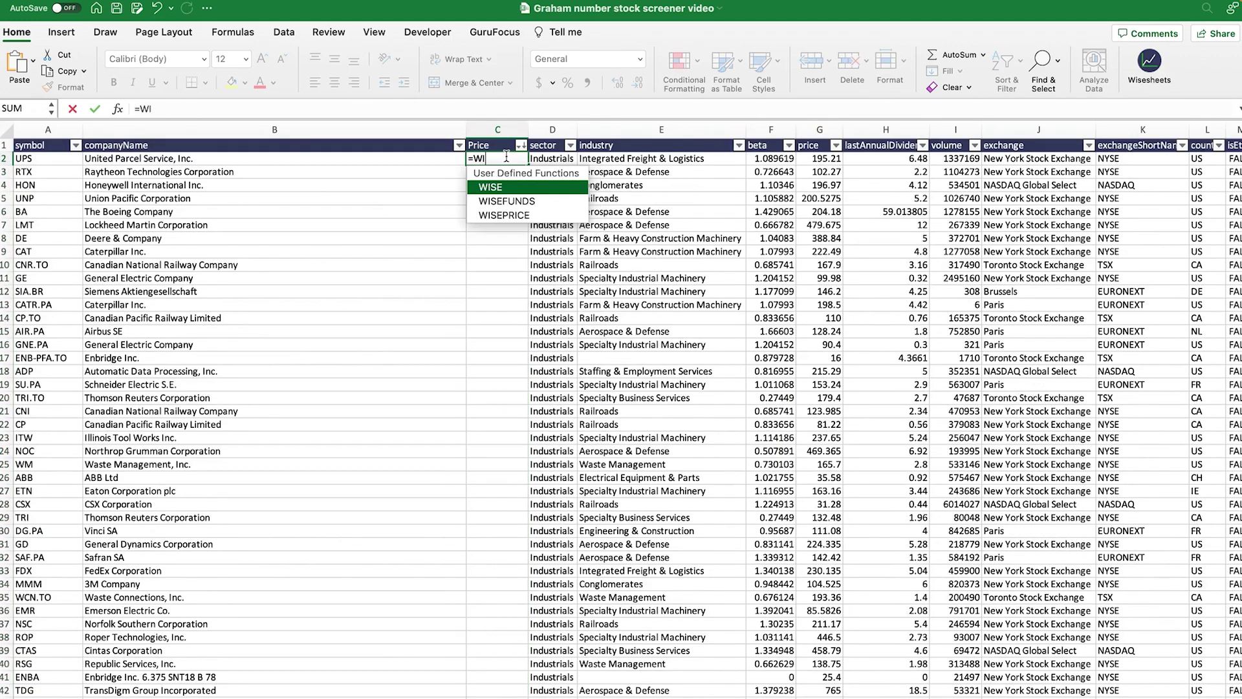
key(Down)
key(Down)
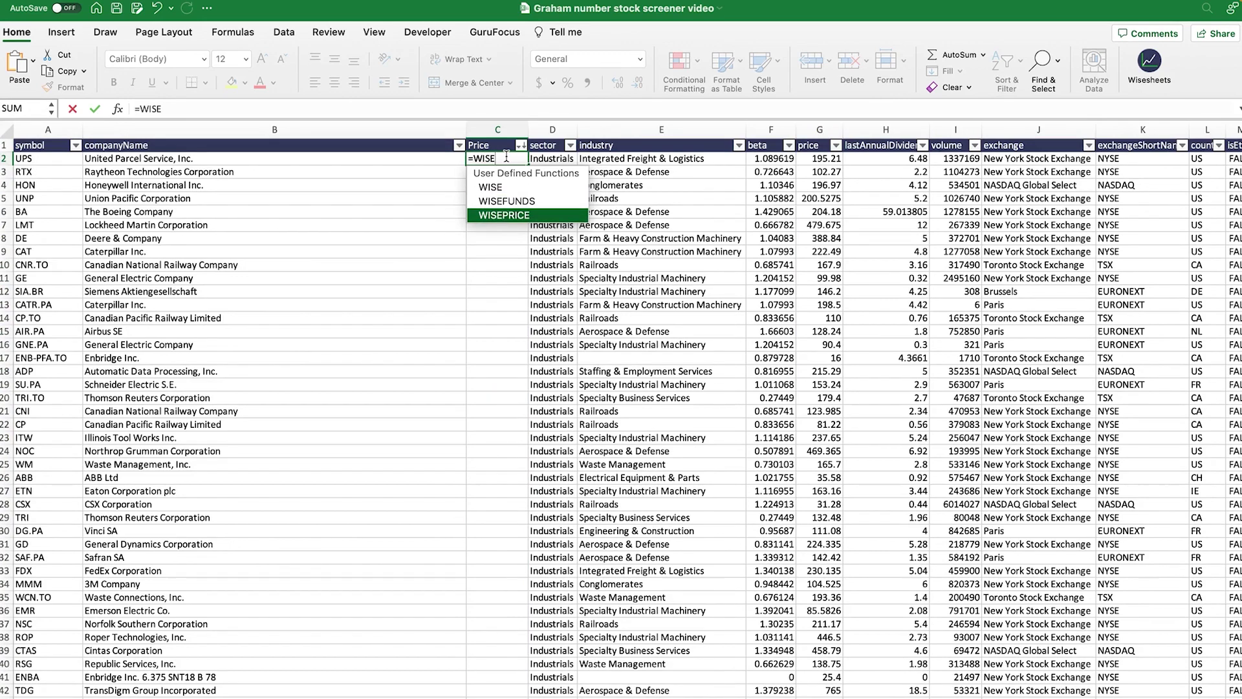
text(SE)
key(Tab)
click(32, 155)
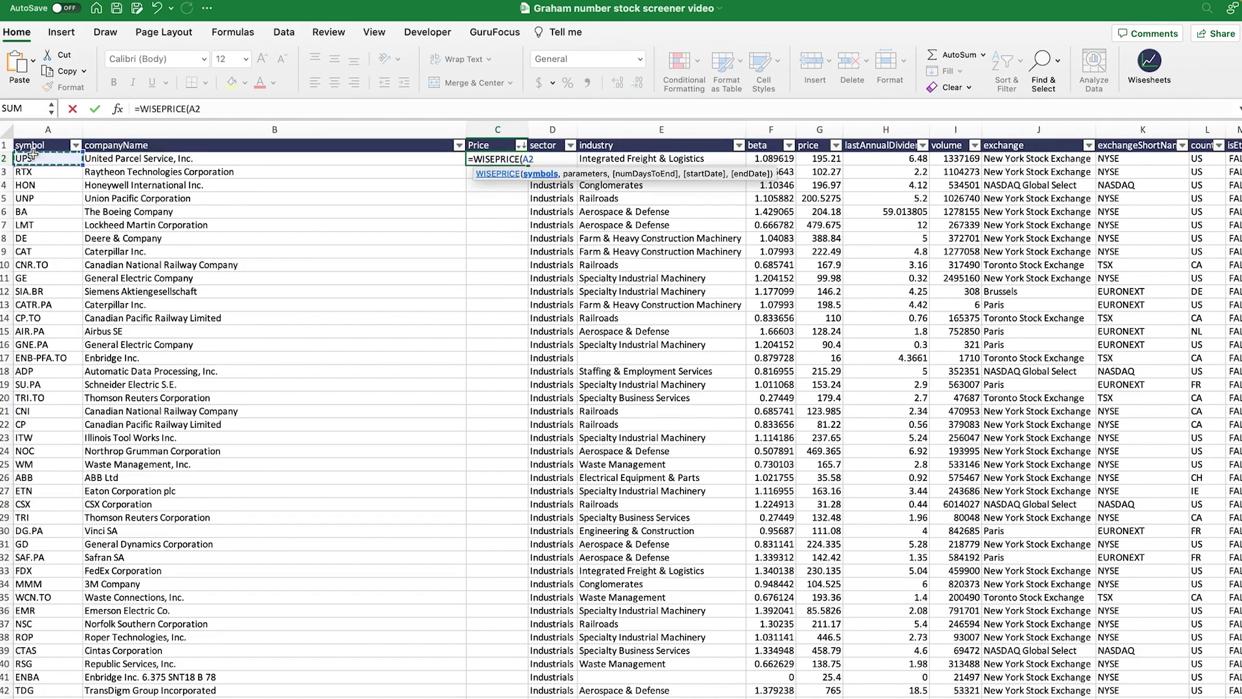
key(ctrl+shift+Down)
text(,)
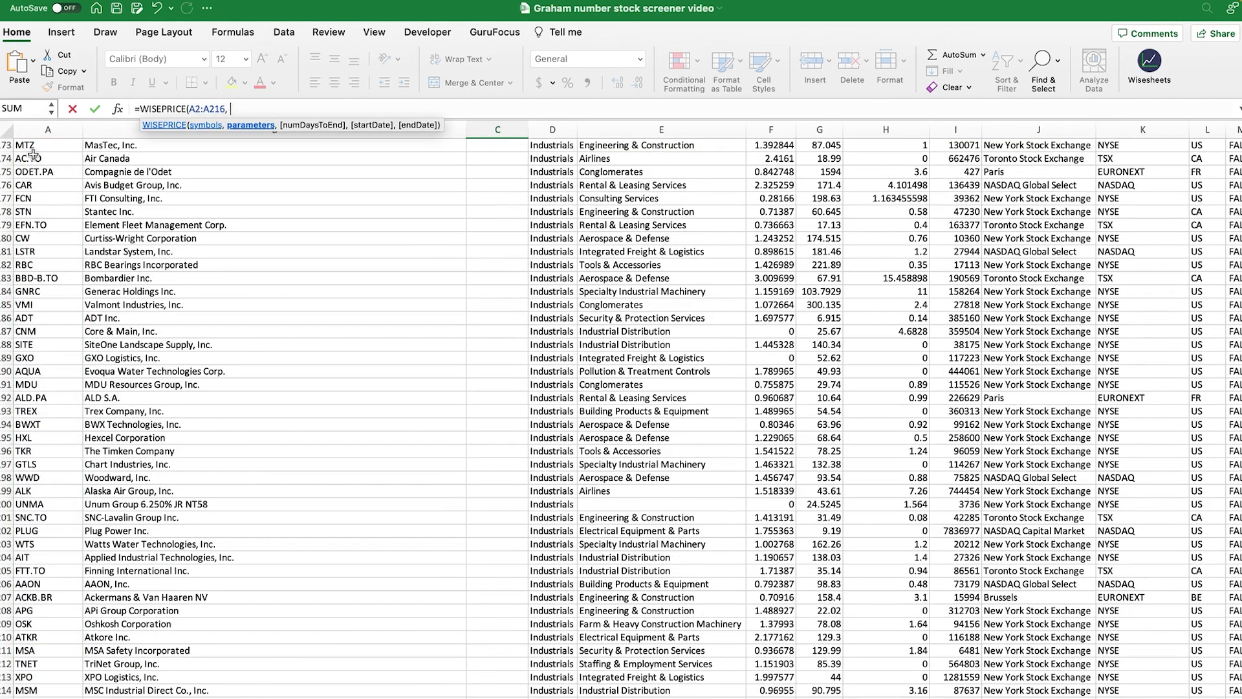
text( "price"))
key(Return)
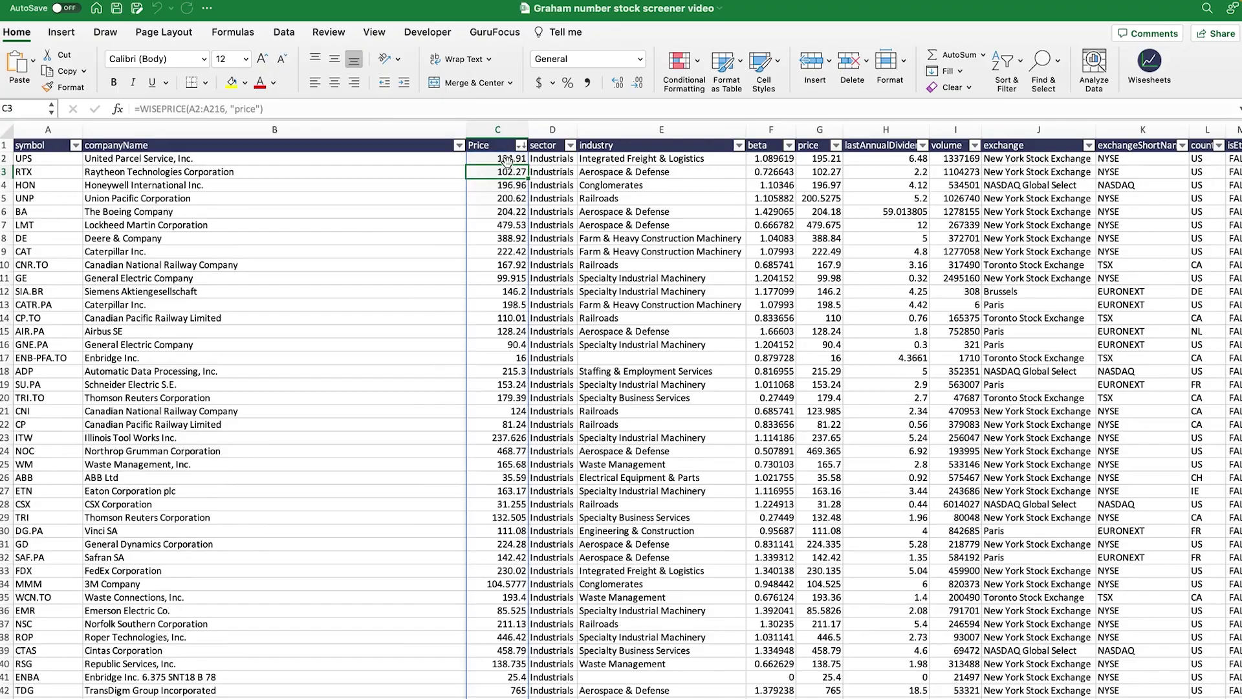
Step: Look through the live prices in column C and refresh them from the Wisesheets add-in
click(505, 159)
scroll(504, 335, down, 20)
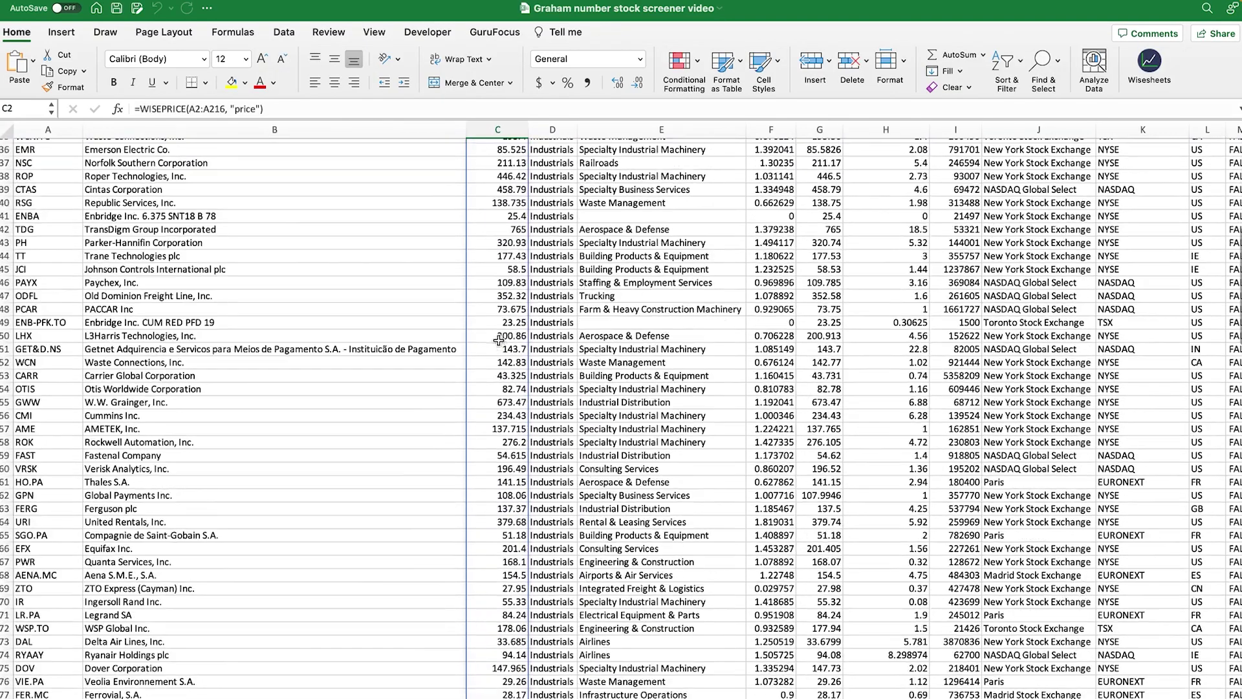
scroll(498, 339, down, 10)
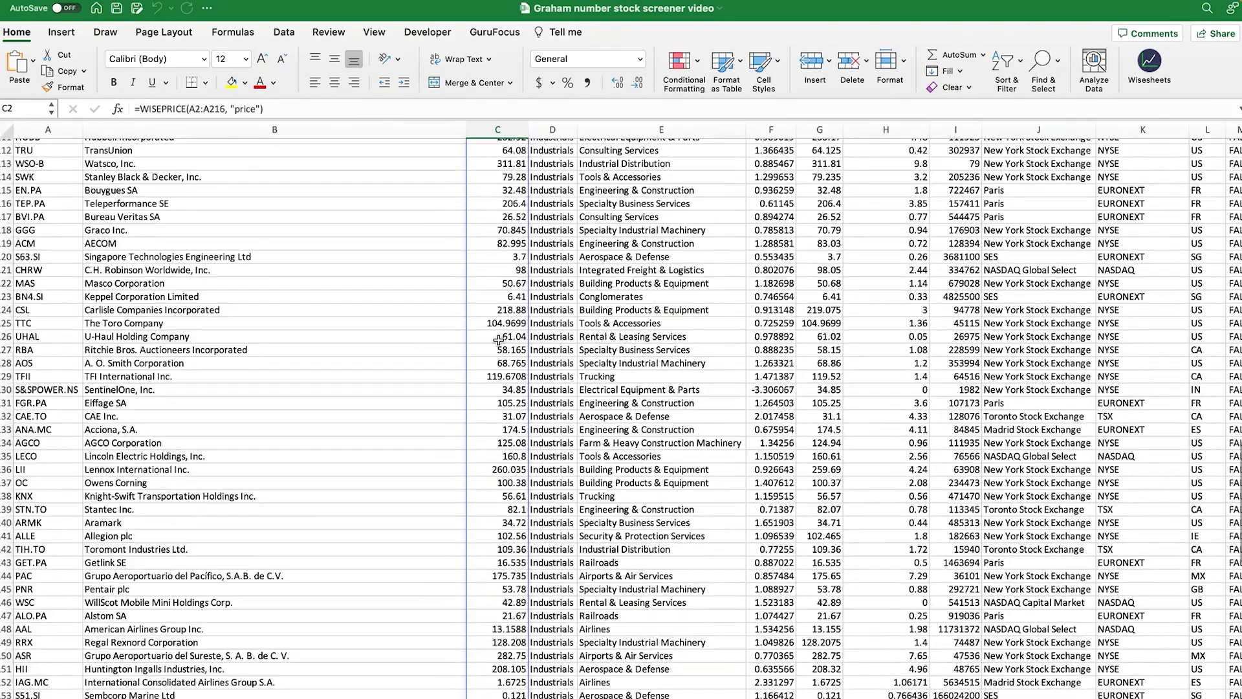
scroll(495, 338, up, 20)
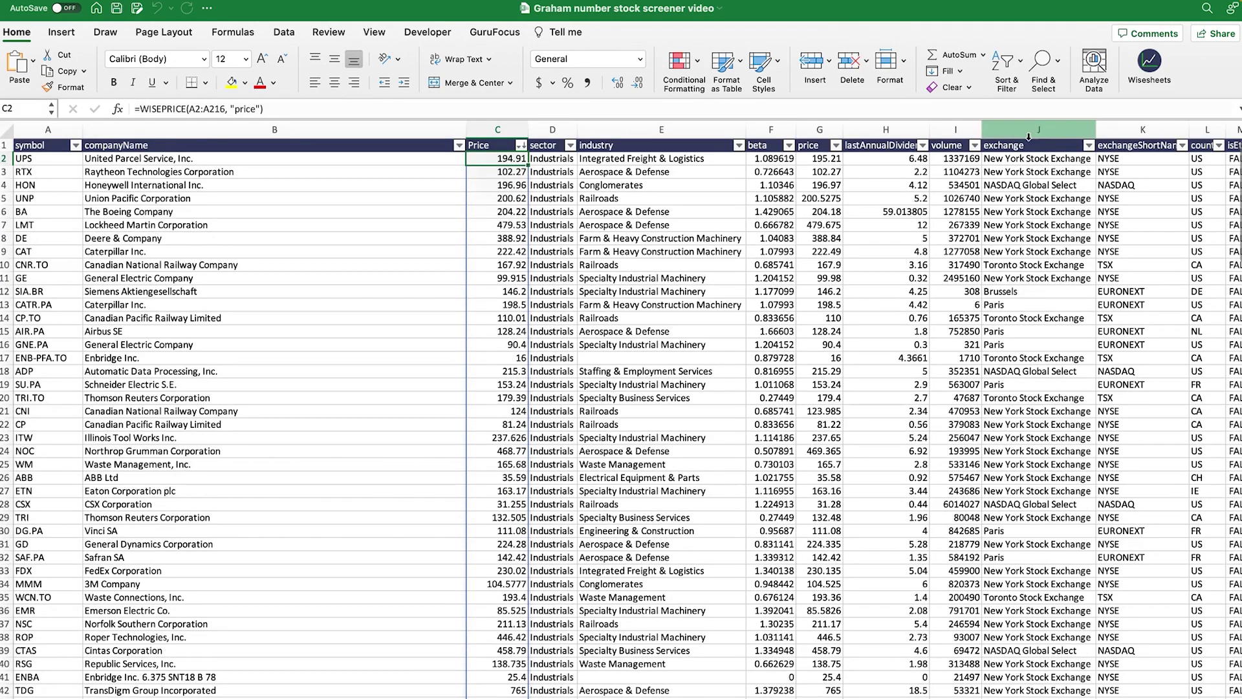
click(1134, 81)
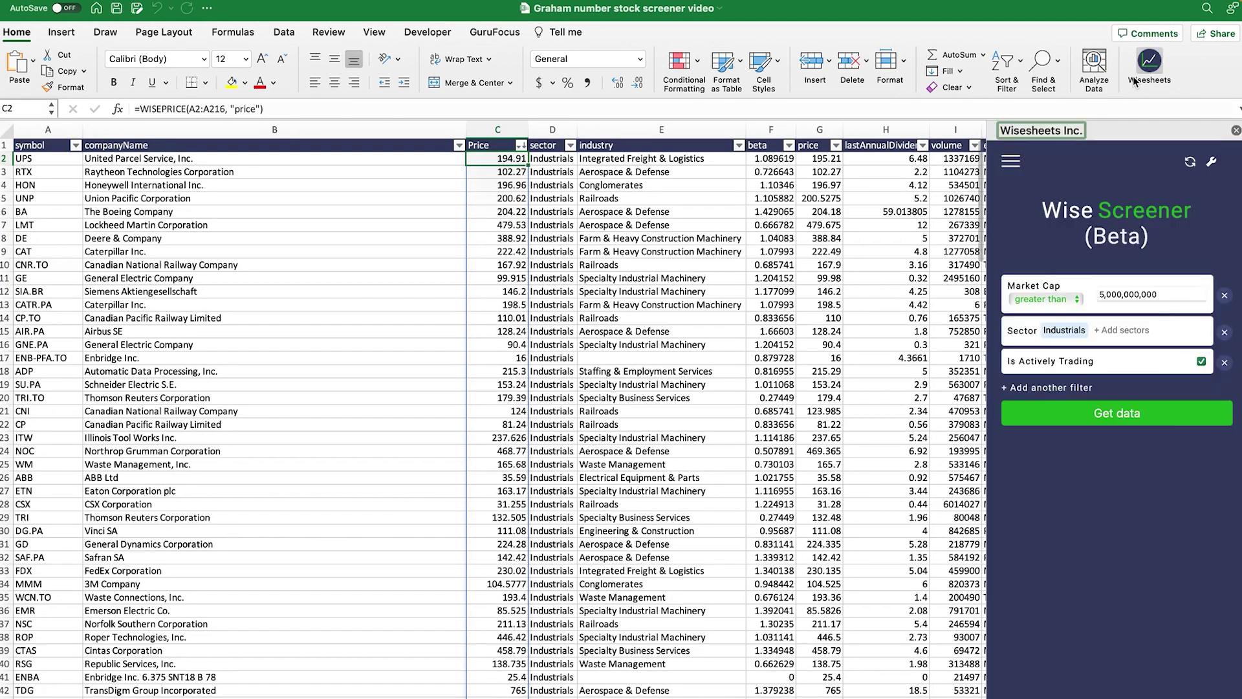
click(1190, 162)
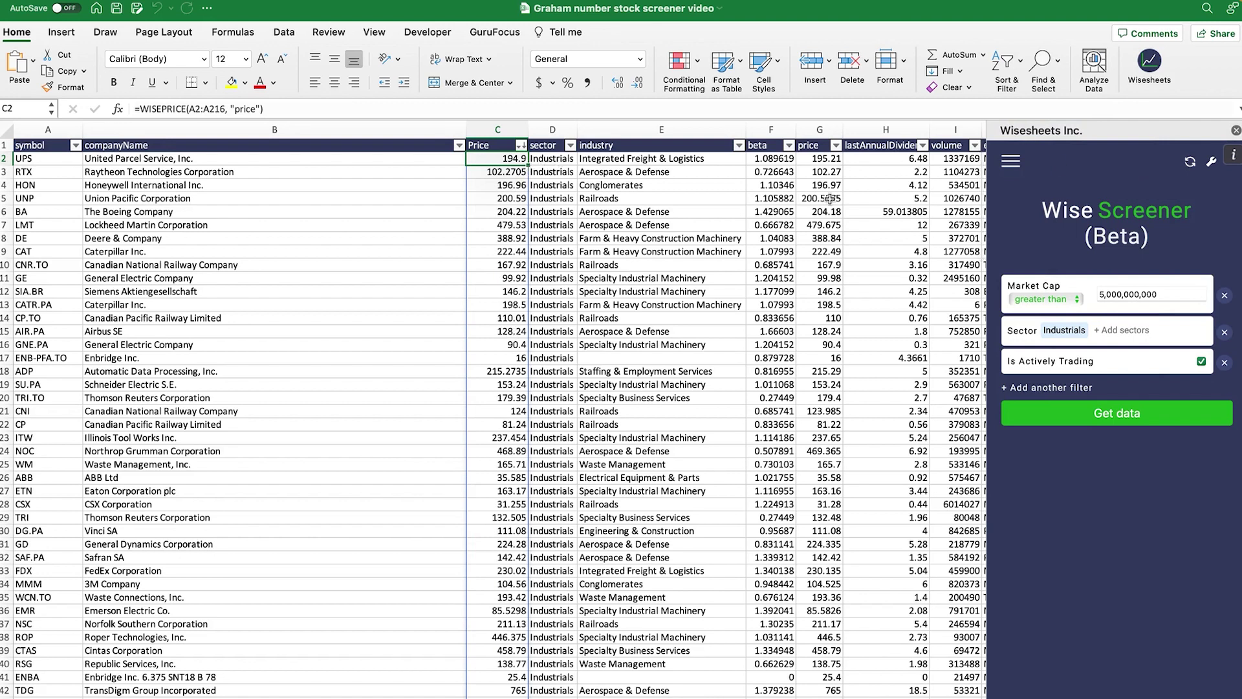
click(1236, 131)
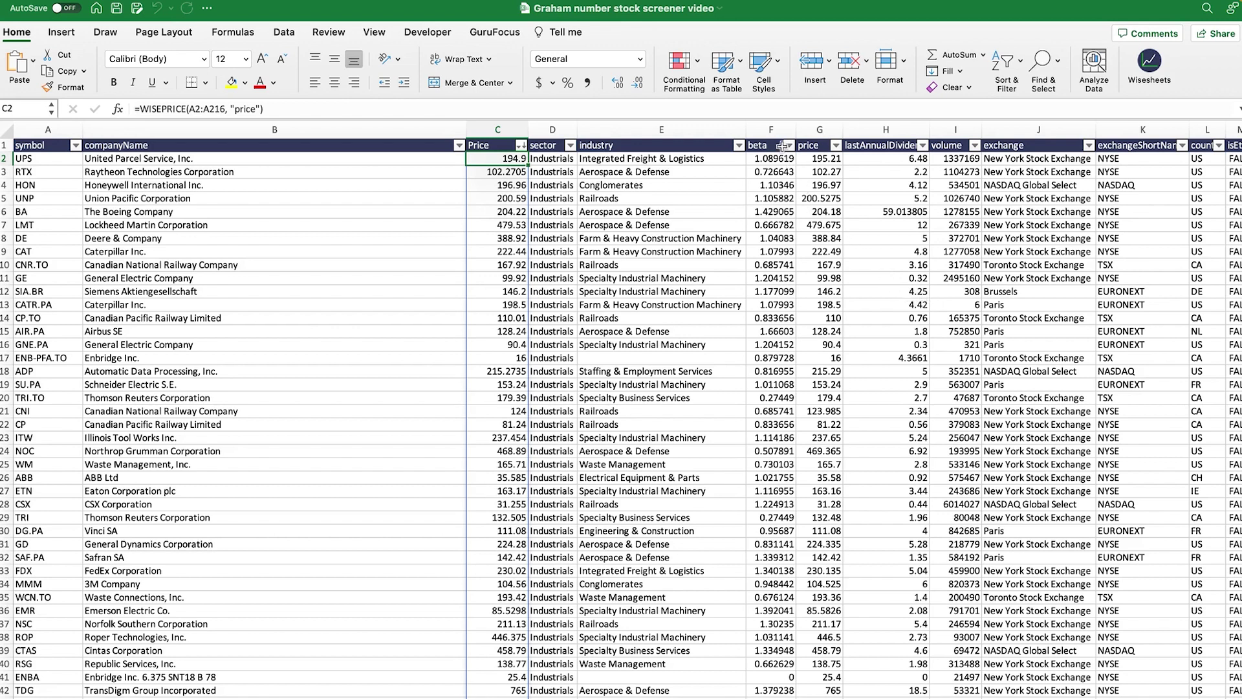
Step: Delete the sector, industry and beta columns, D to F
click(771, 130)
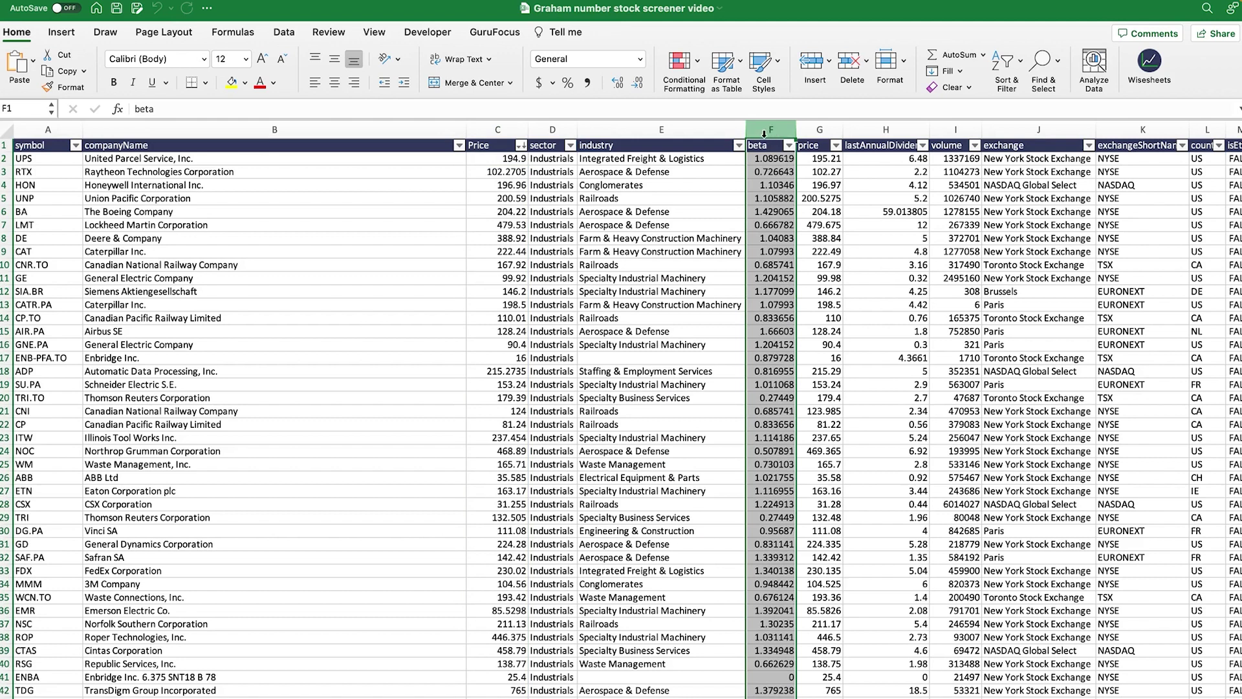
shift+click(560, 130)
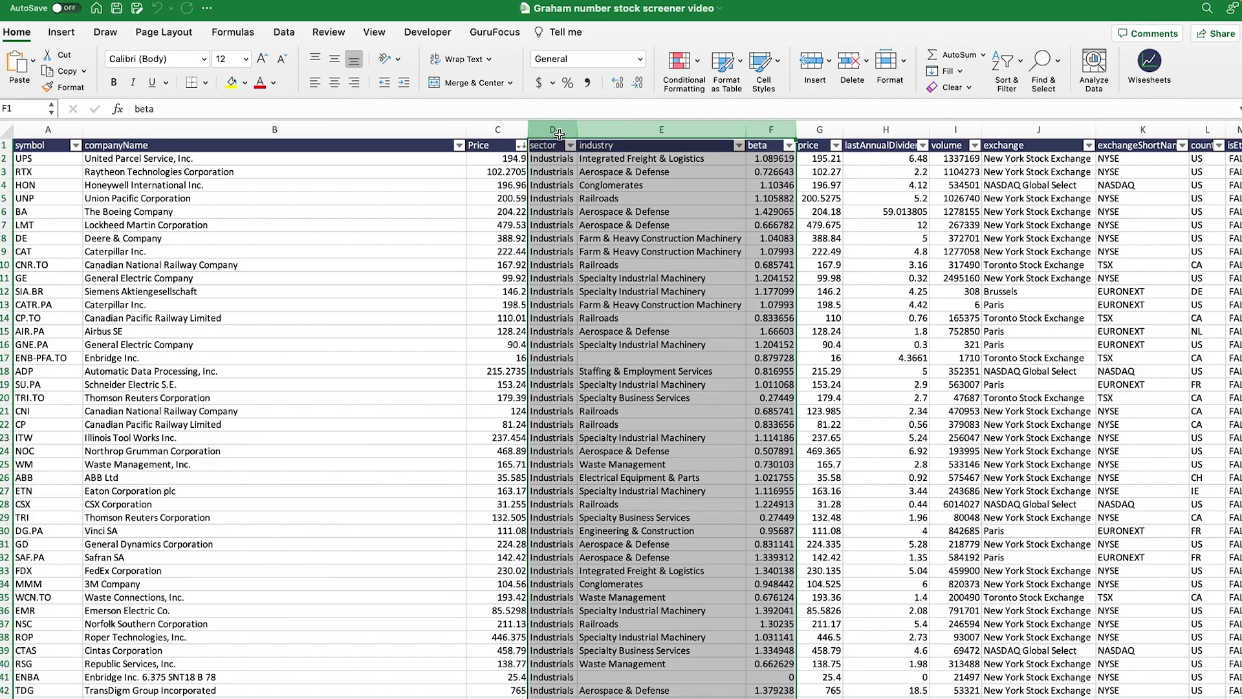
right_click(556, 129)
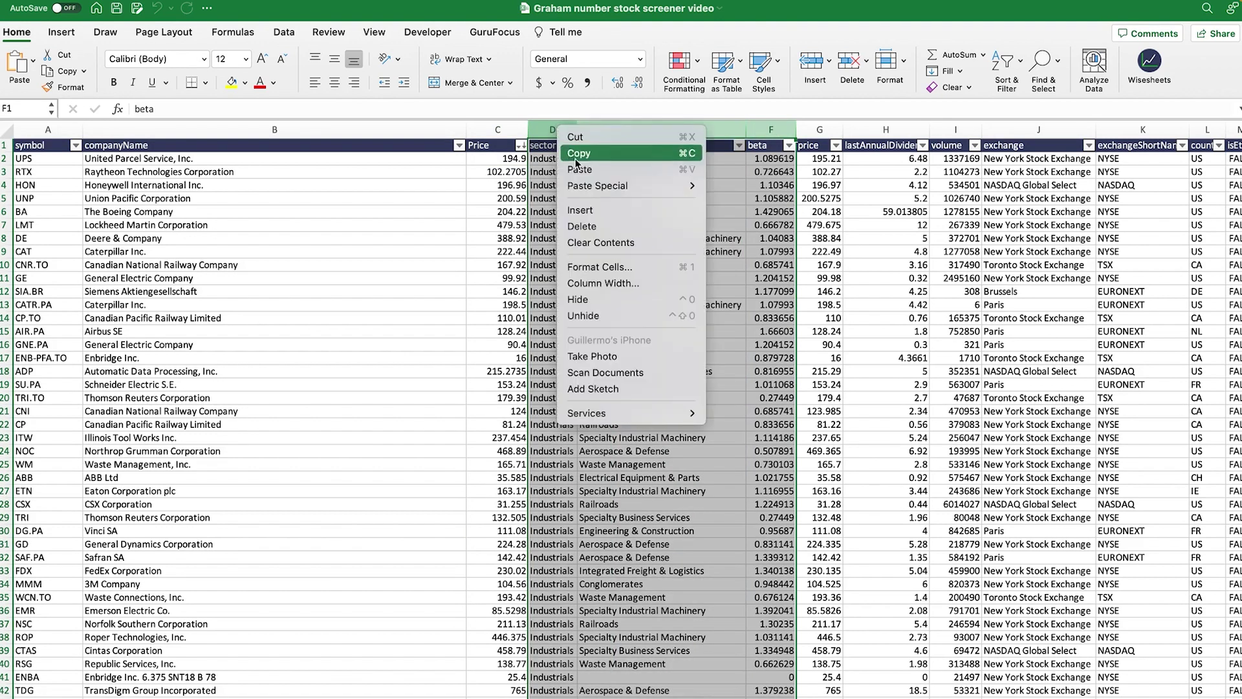
click(589, 226)
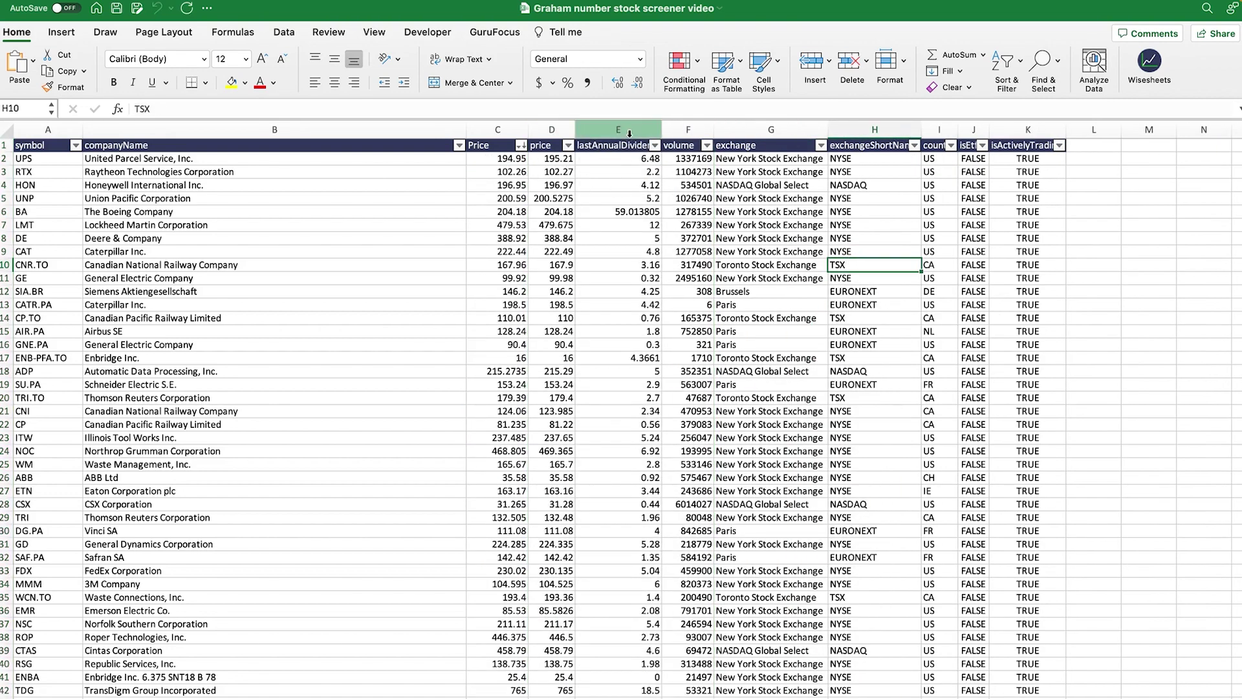
Step: Delete the volume column F from the stock table
click(693, 130)
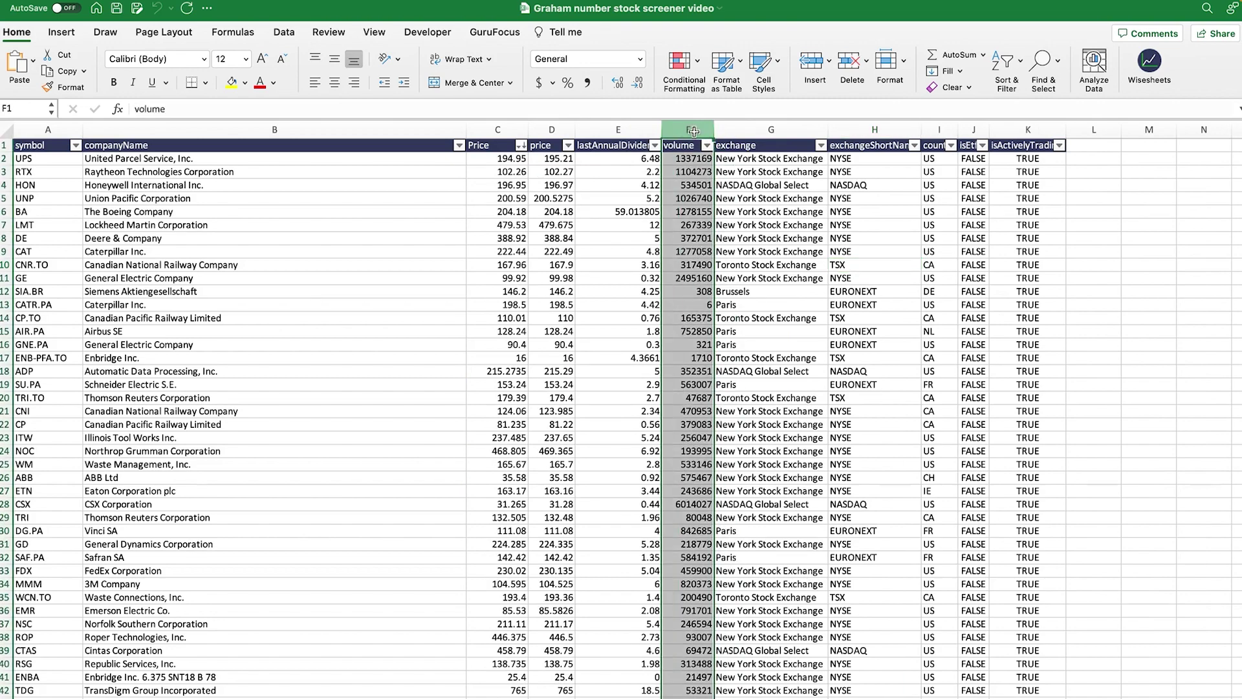
right_click(692, 129)
click(716, 224)
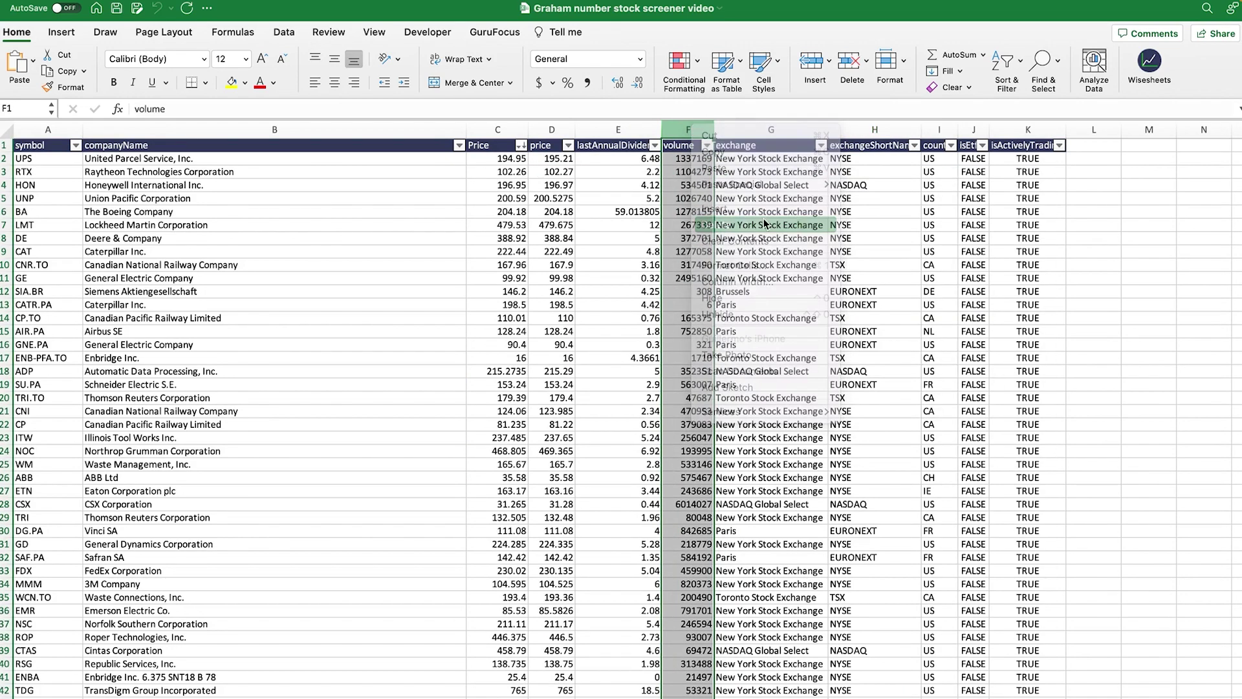
click(831, 196)
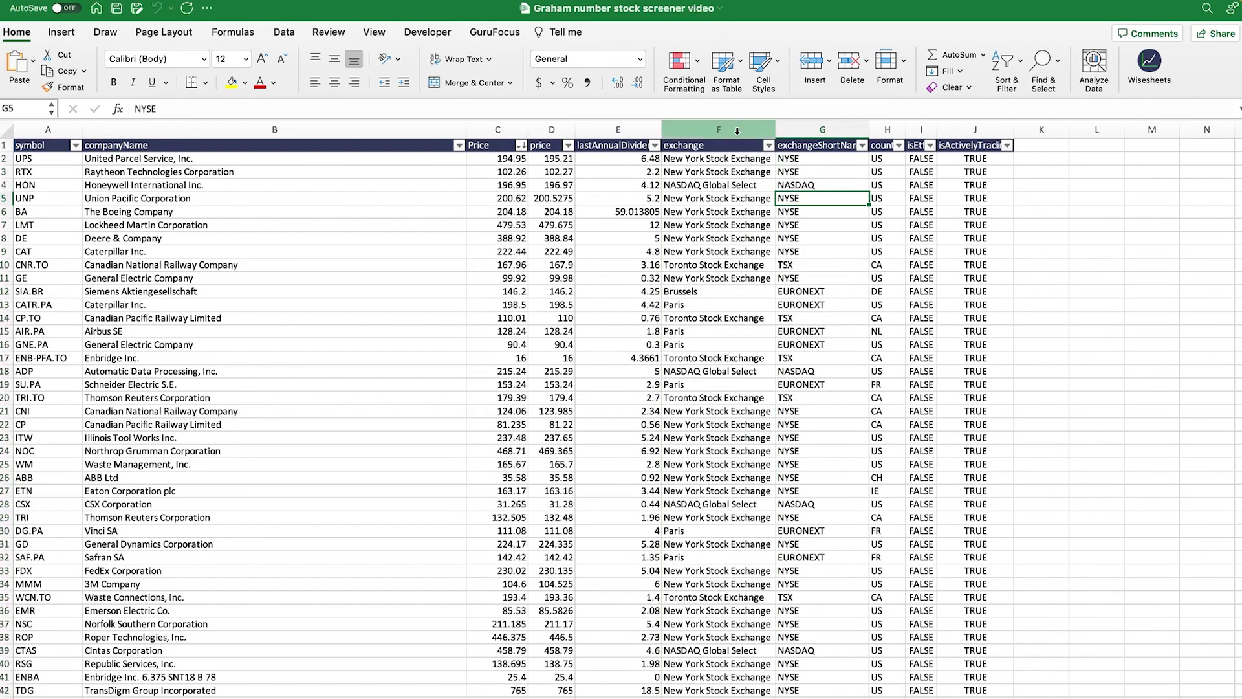
Step: Delete columns F to J, from exchange through isActivelyTrading
click(737, 131)
shift+click(984, 130)
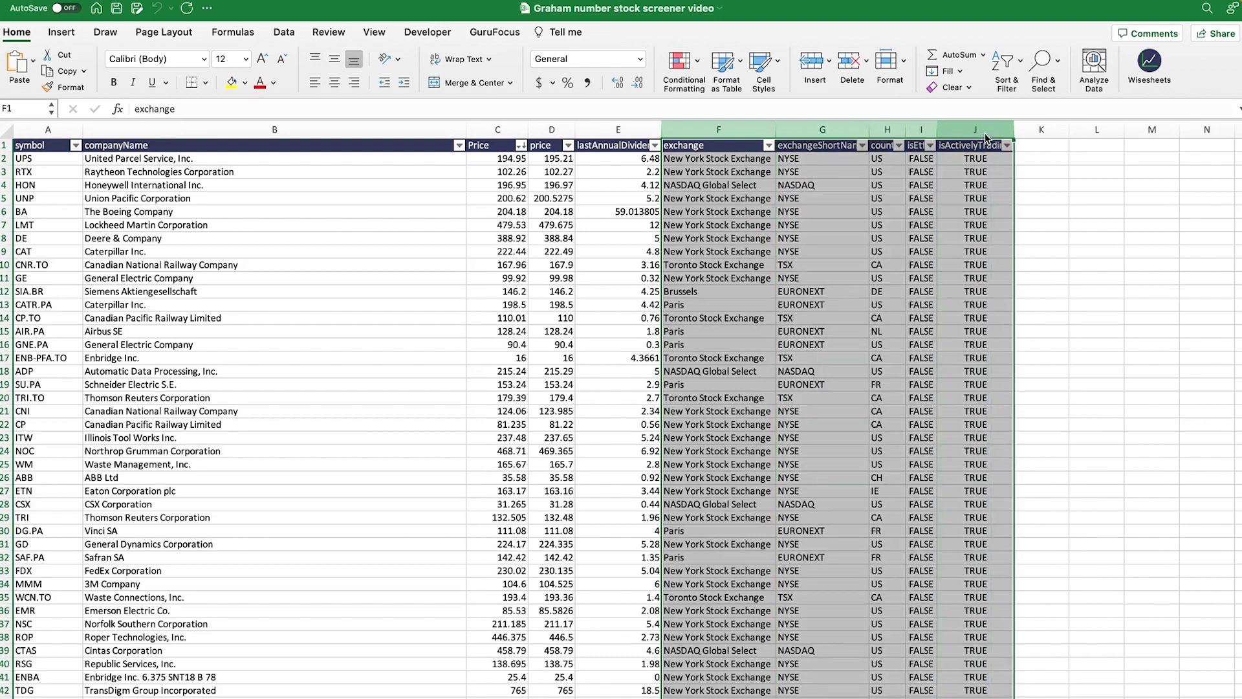
right_click(984, 134)
click(1000, 231)
click(620, 150)
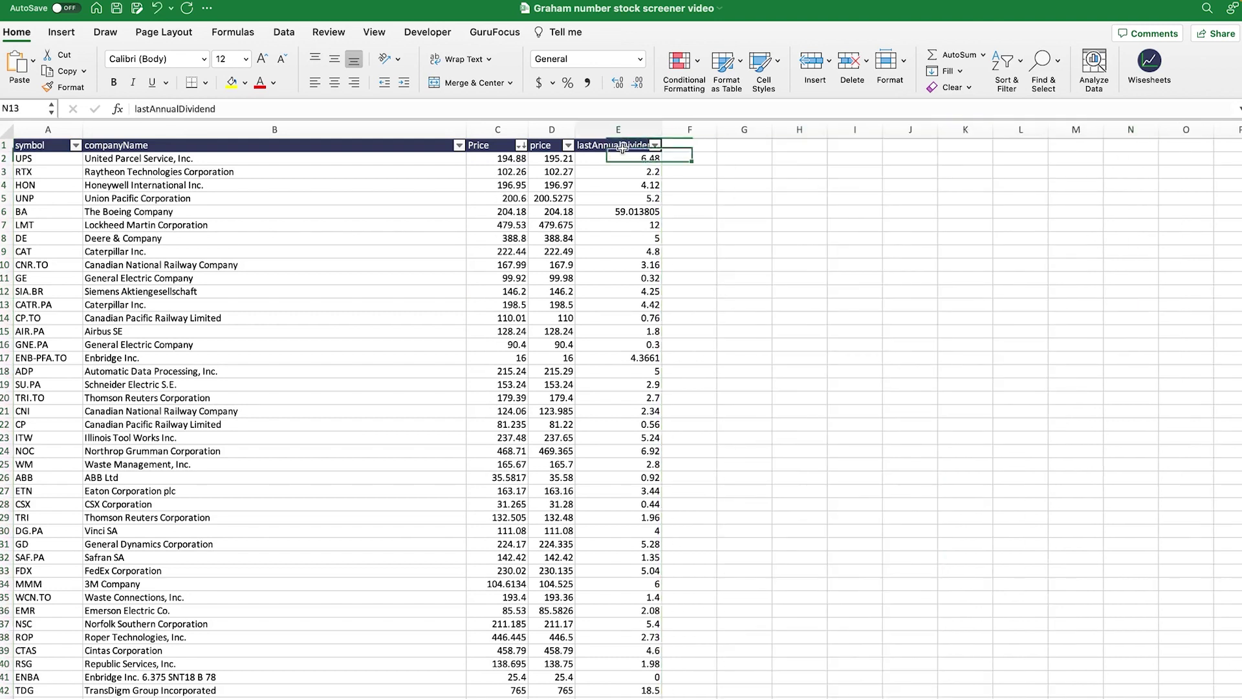
Step: Select the whole stock table from the symbol header in A1 and turn off its filter
click(40, 146)
key(ctrl+shift+Right)
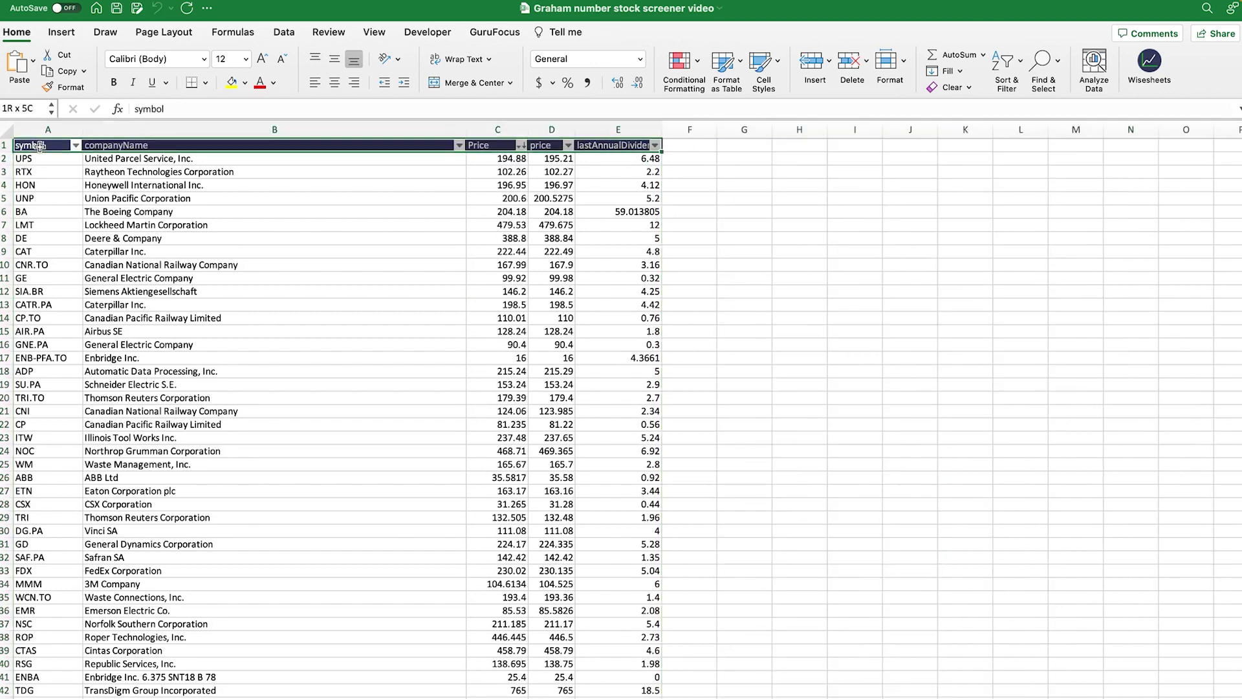
key(ctrl+shift+Down)
scroll(40, 146, down, 15)
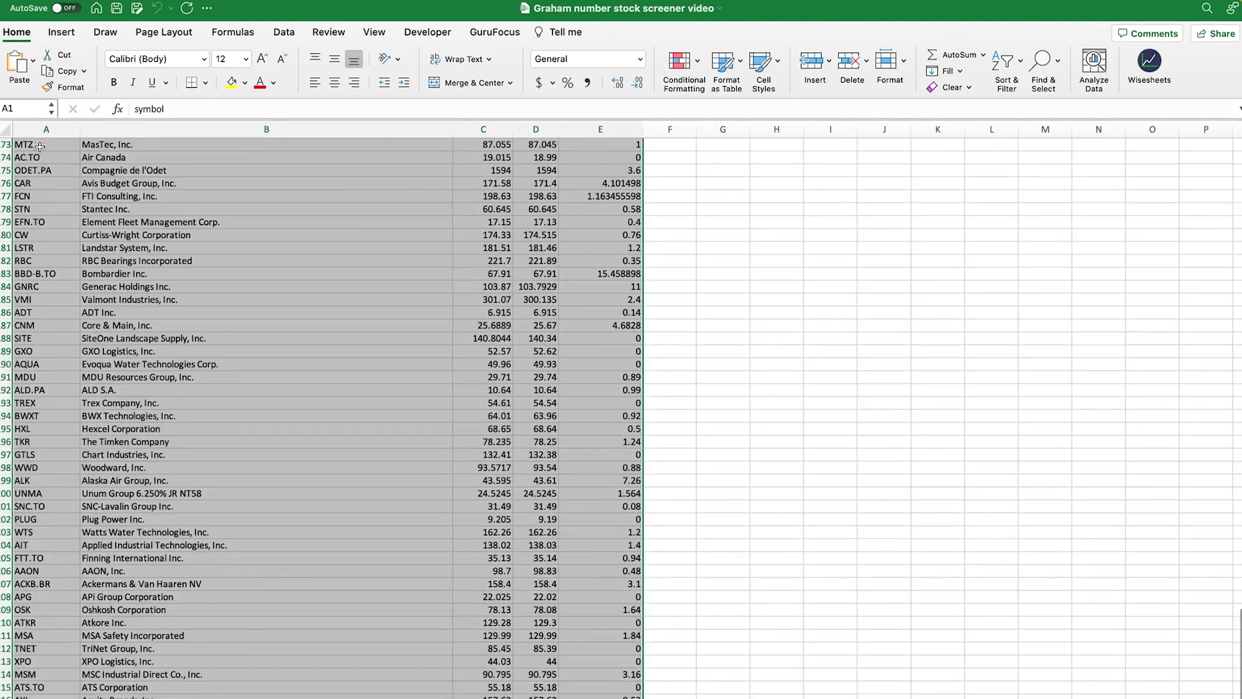
click(1002, 70)
click(1012, 147)
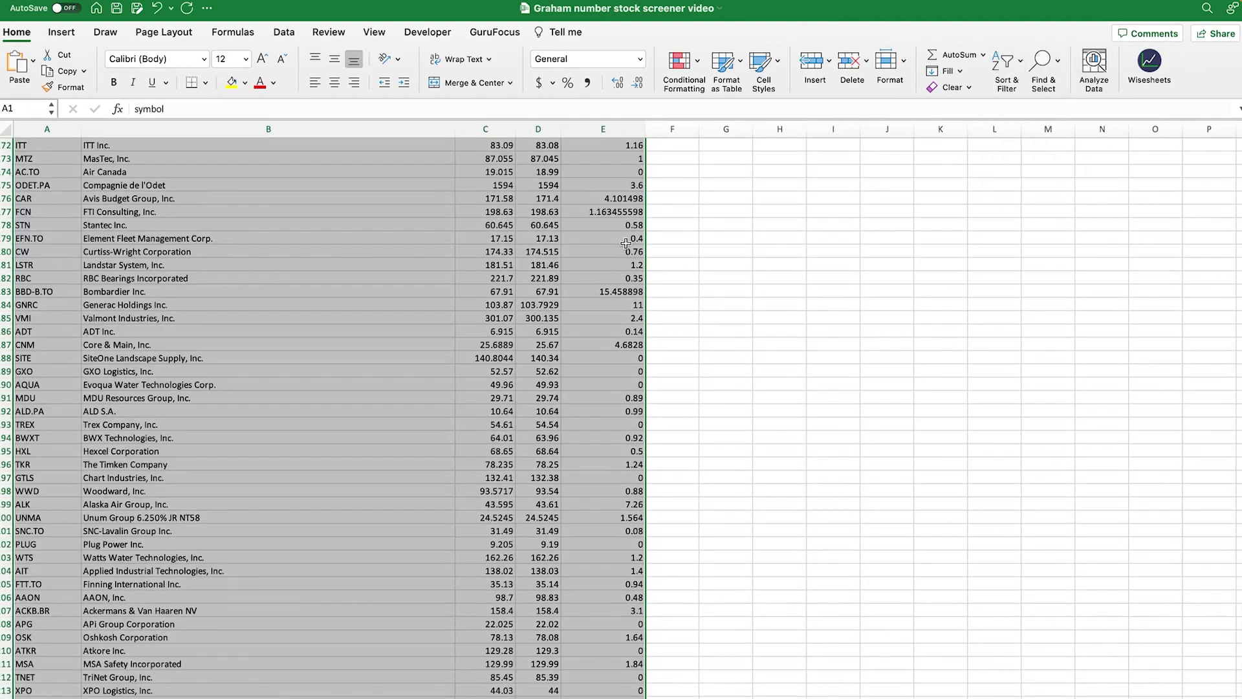
Step: Add the header "Graham Number" in F1, beside lastAnnualDividend
click(598, 244)
key(ctrl+Up)
key(Right)
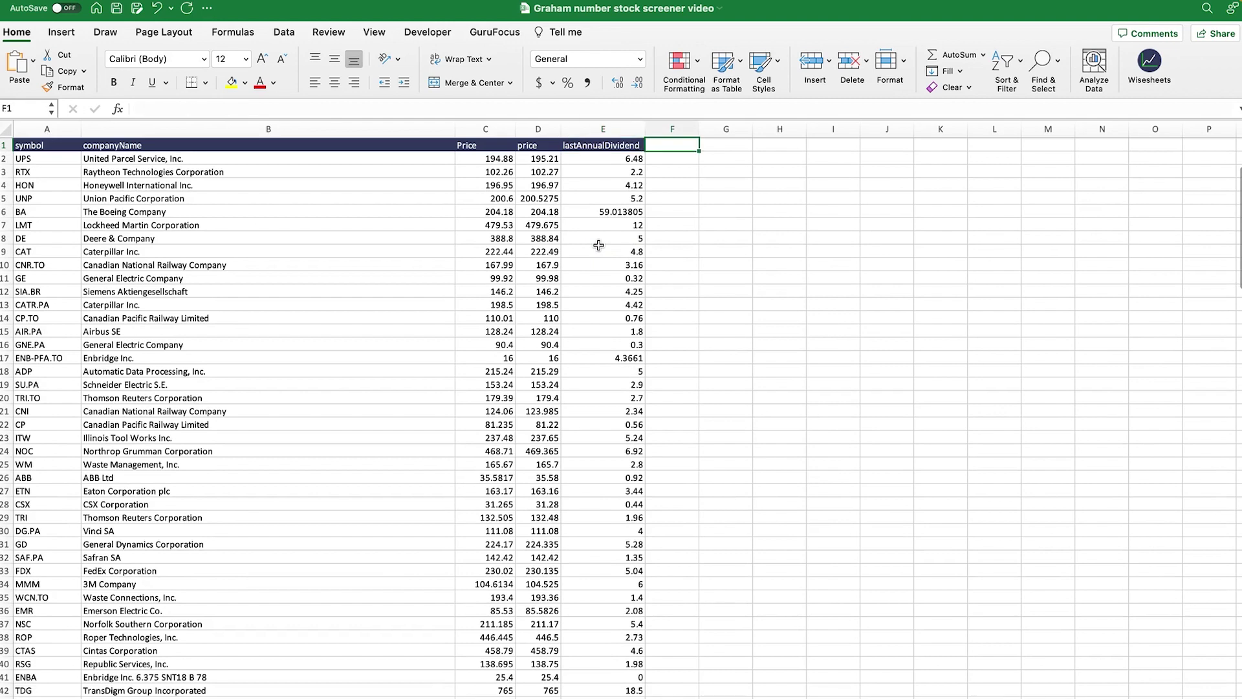
text(Gra)
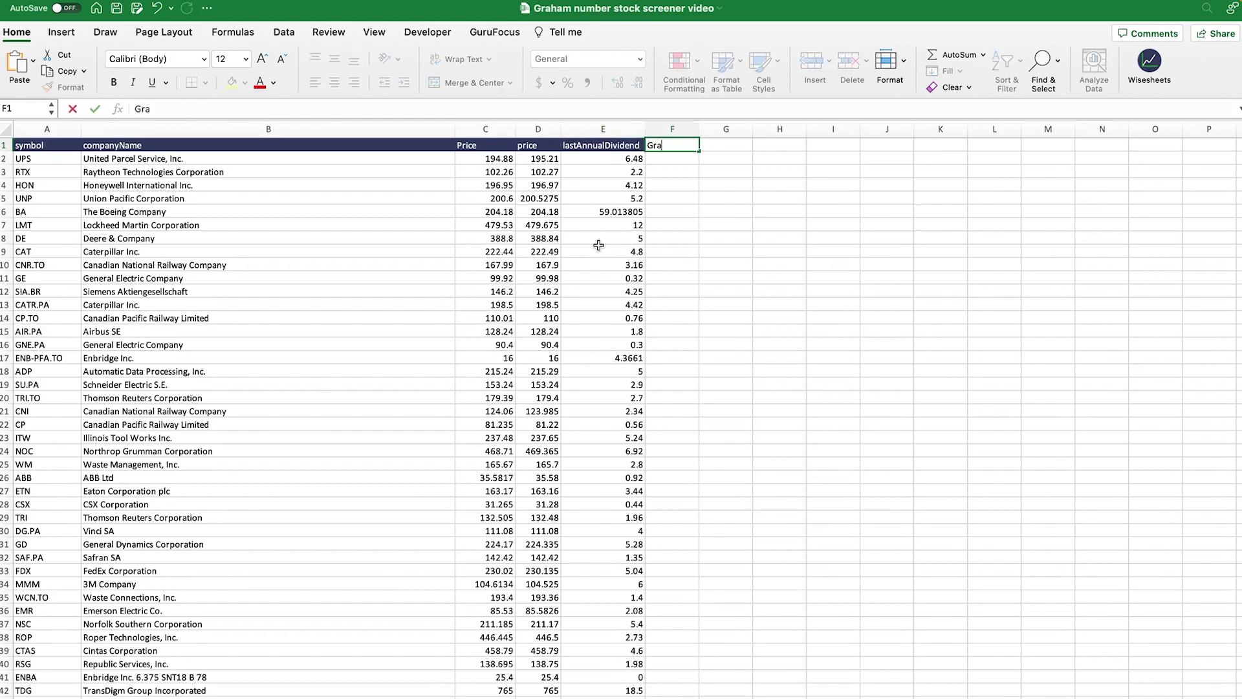
text(ham Number)
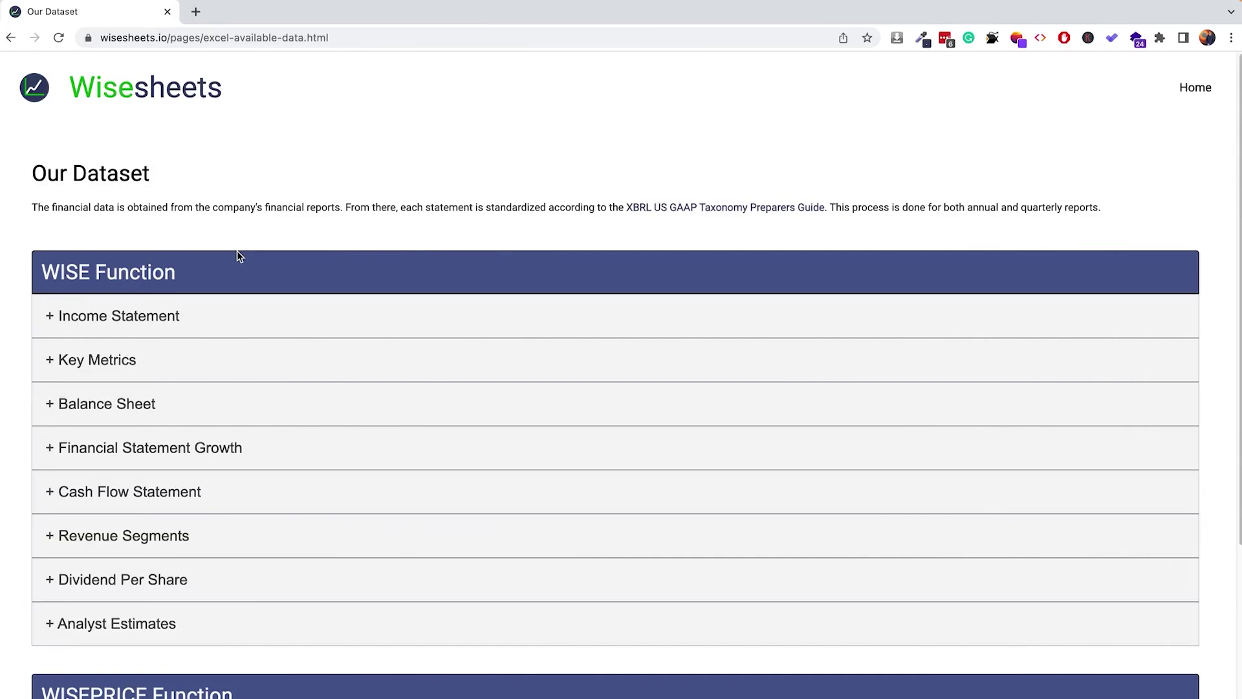
Step: On the Wisesheets dataset page, look through the available function data, expand Key Metrics and select the PE Ratio entry
scroll(238, 255, down, 3)
scroll(326, 360, down, 4)
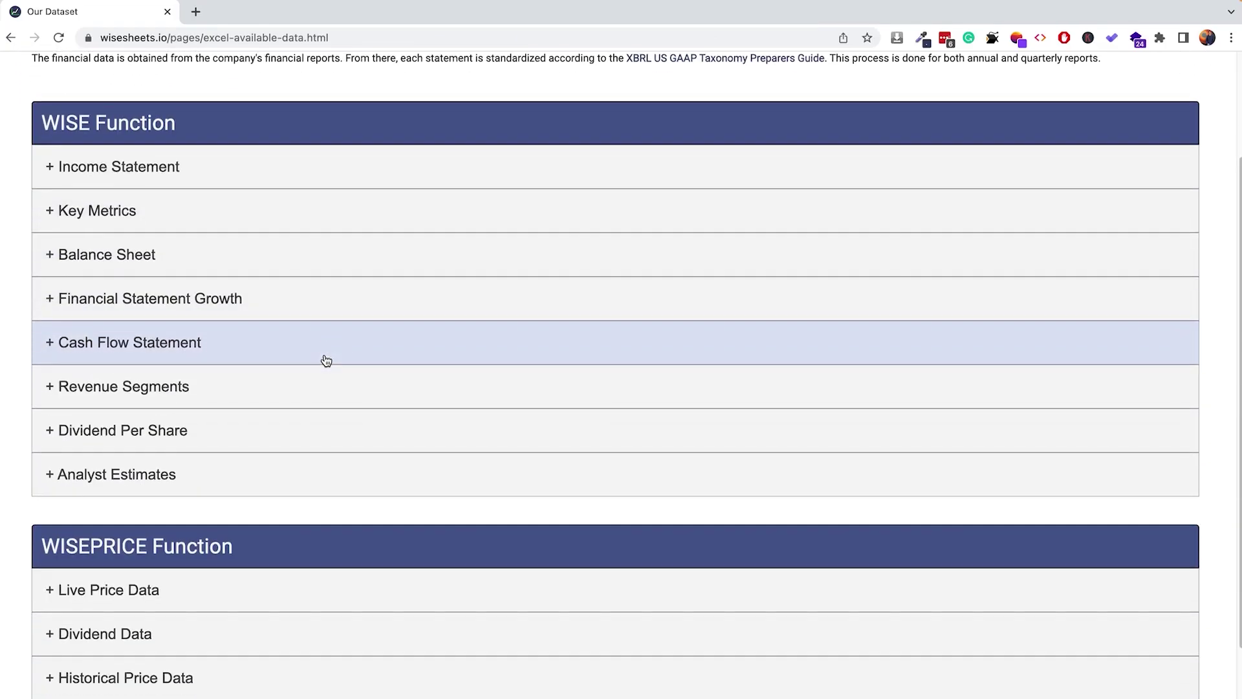
scroll(326, 360, down, 1)
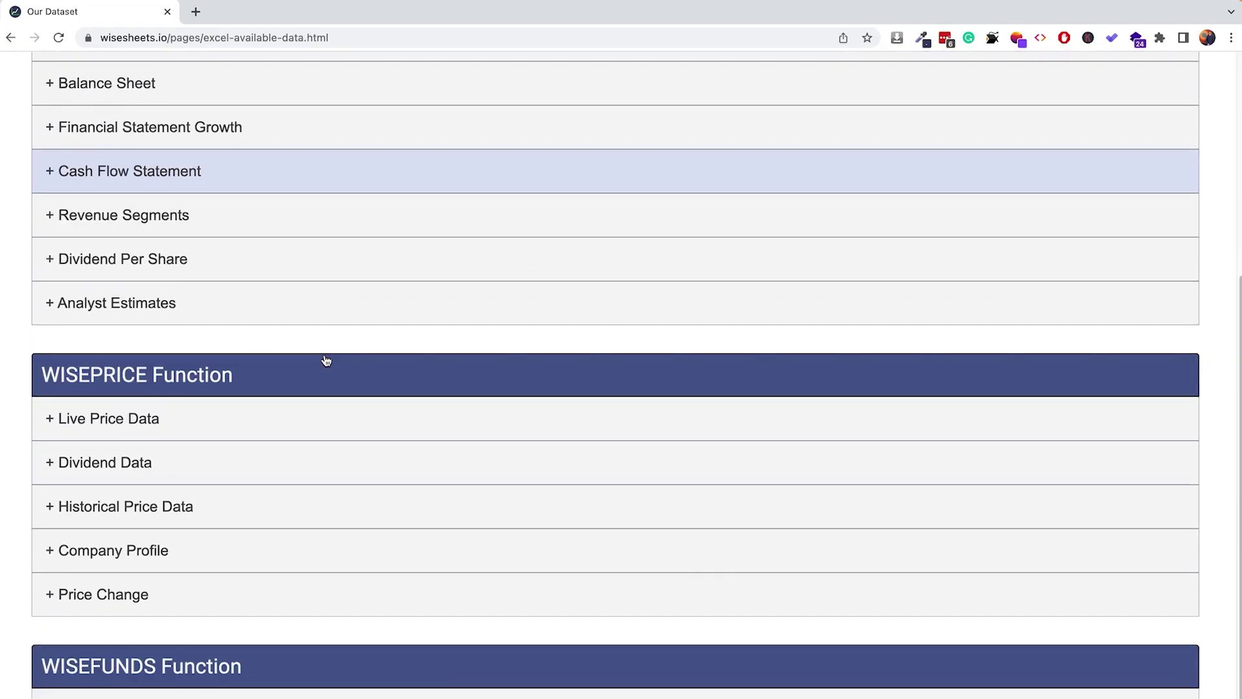
scroll(325, 357, up, 5)
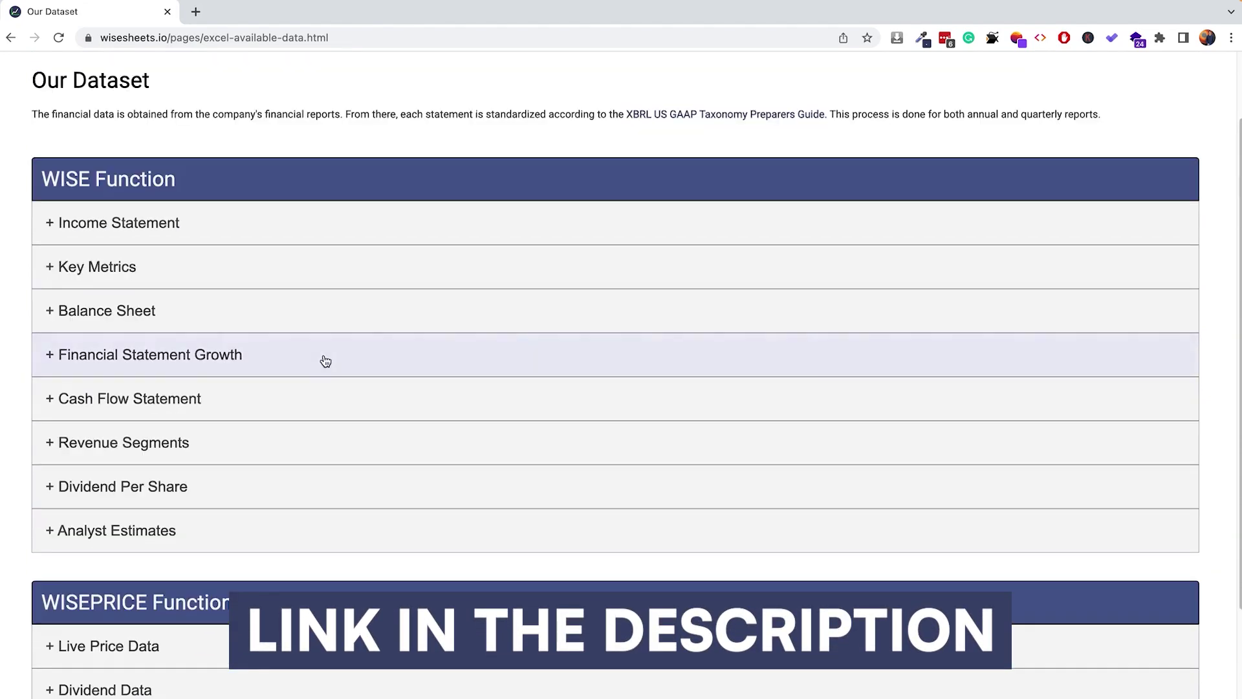
scroll(220, 425, down, 1)
scroll(220, 425, down, 5)
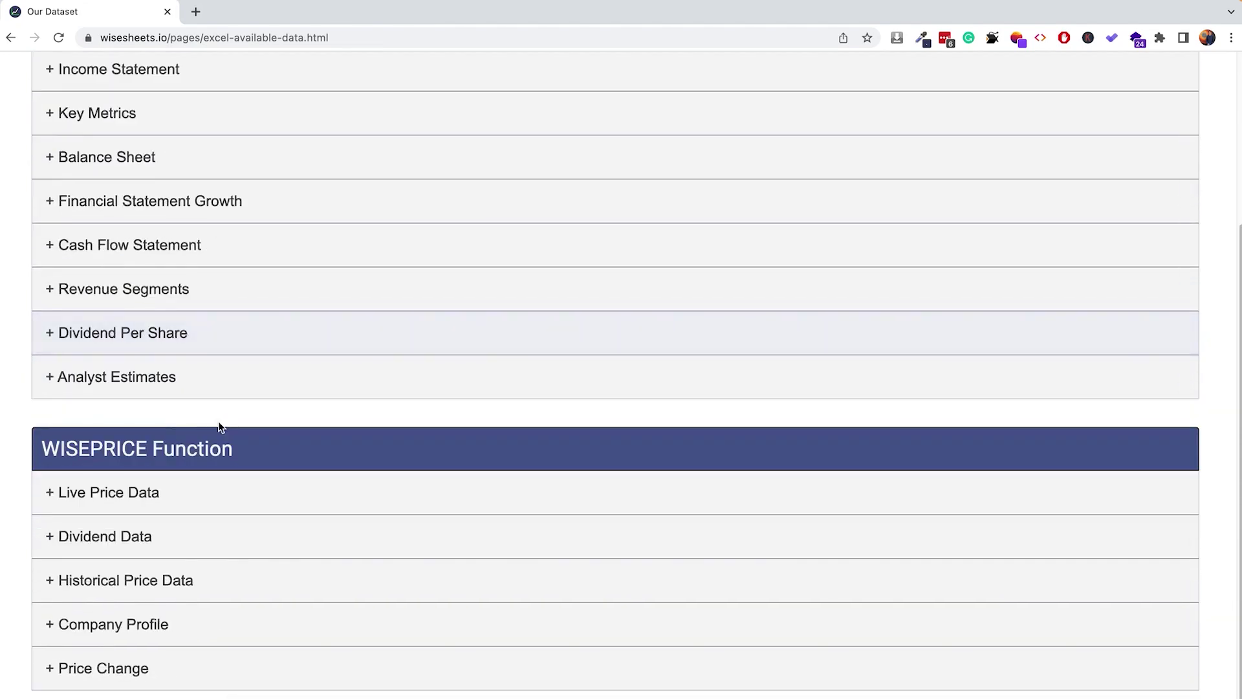
scroll(220, 429, up, 4)
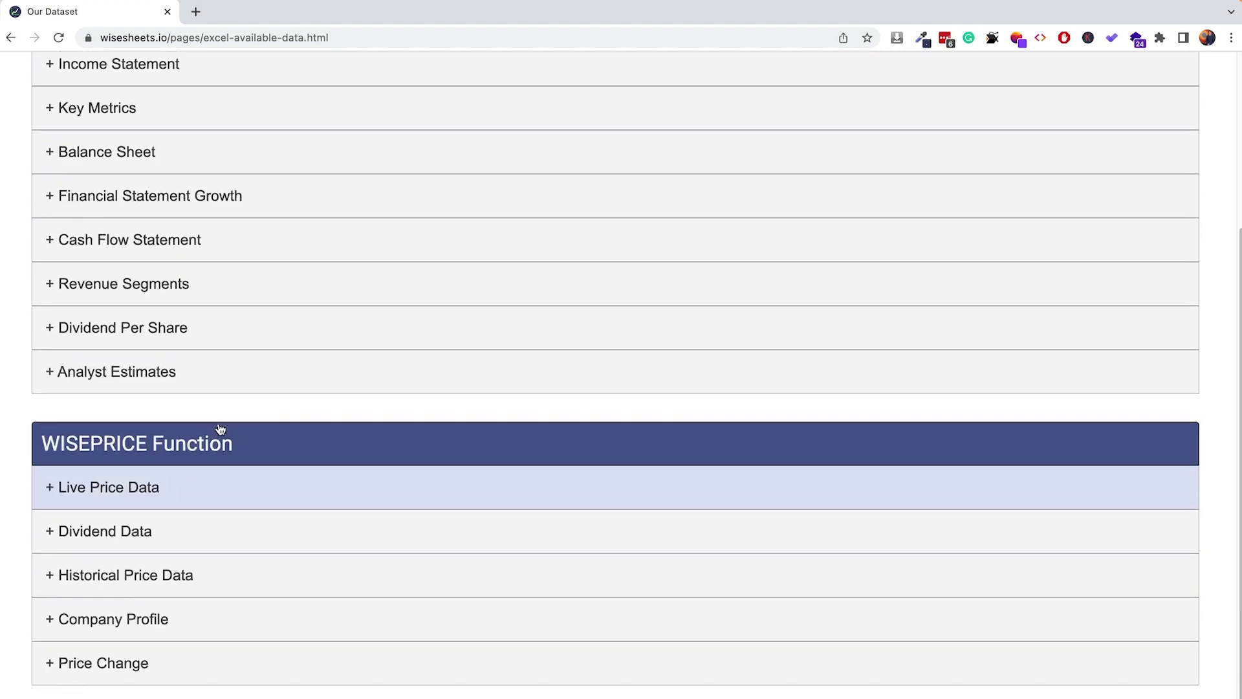
click(100, 162)
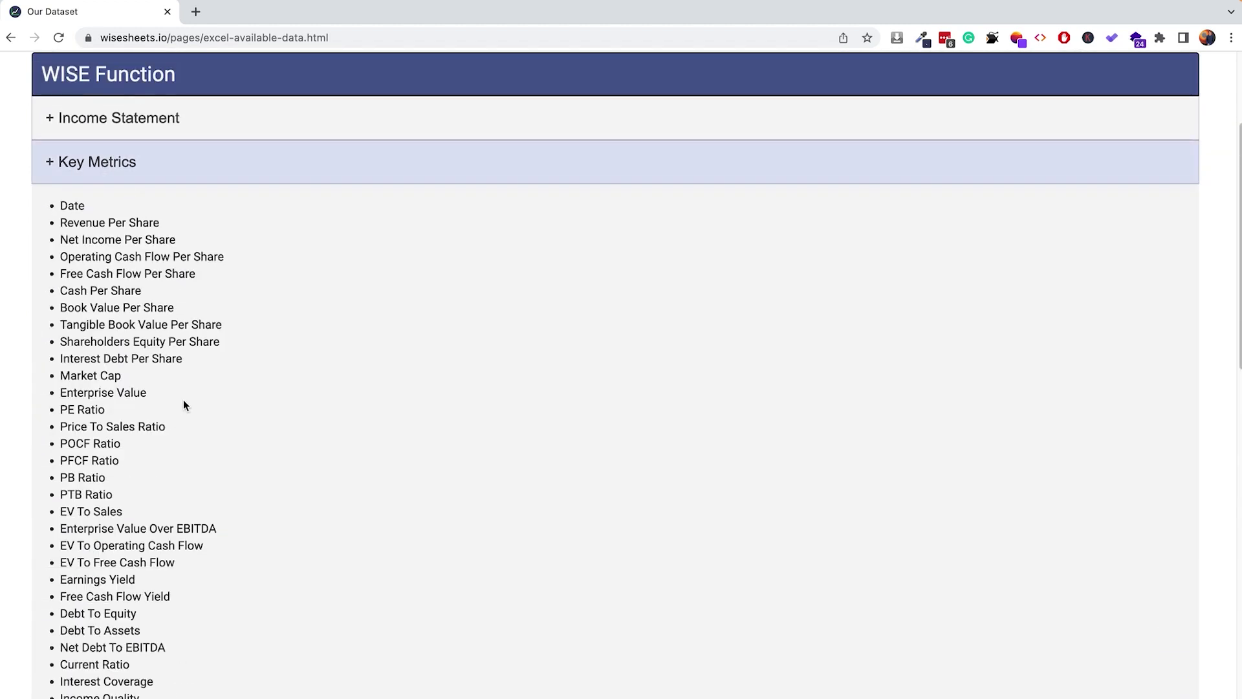
scroll(185, 404, down, 1)
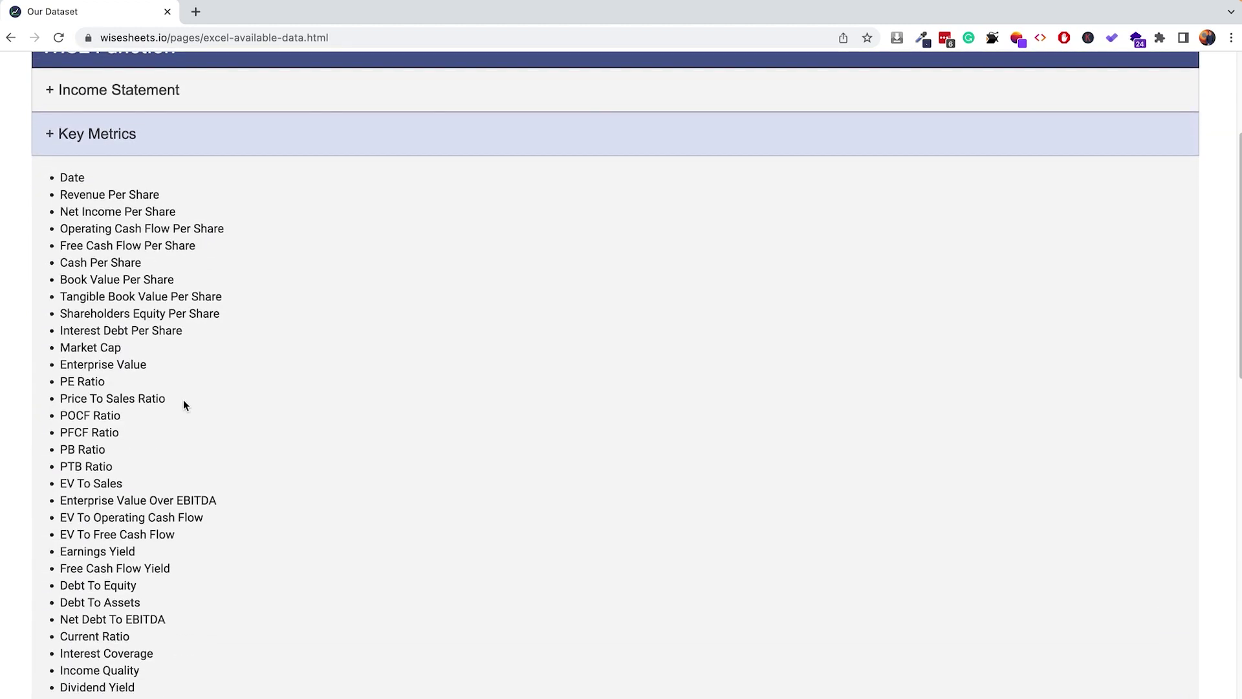
triple_click(79, 381)
scroll(99, 404, down, 1)
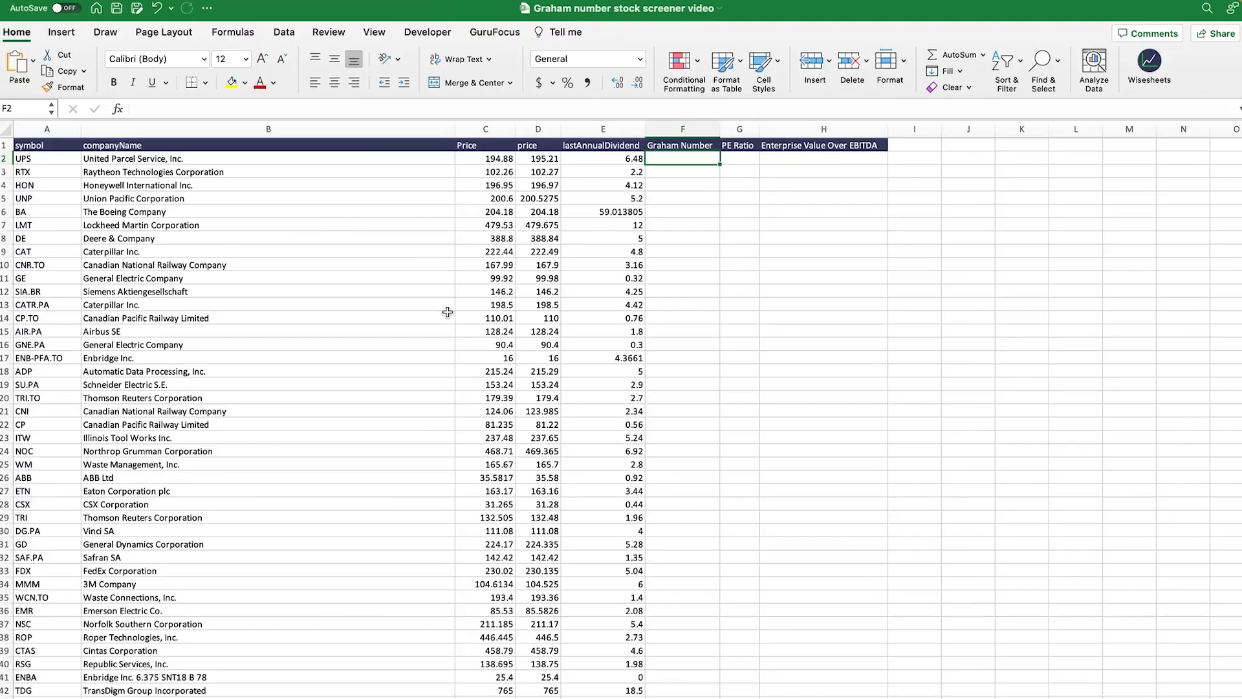
Step: Start a WISE formula in F2 with A2 as the symbol and the headers F1:H1 as the parameters
text(=)
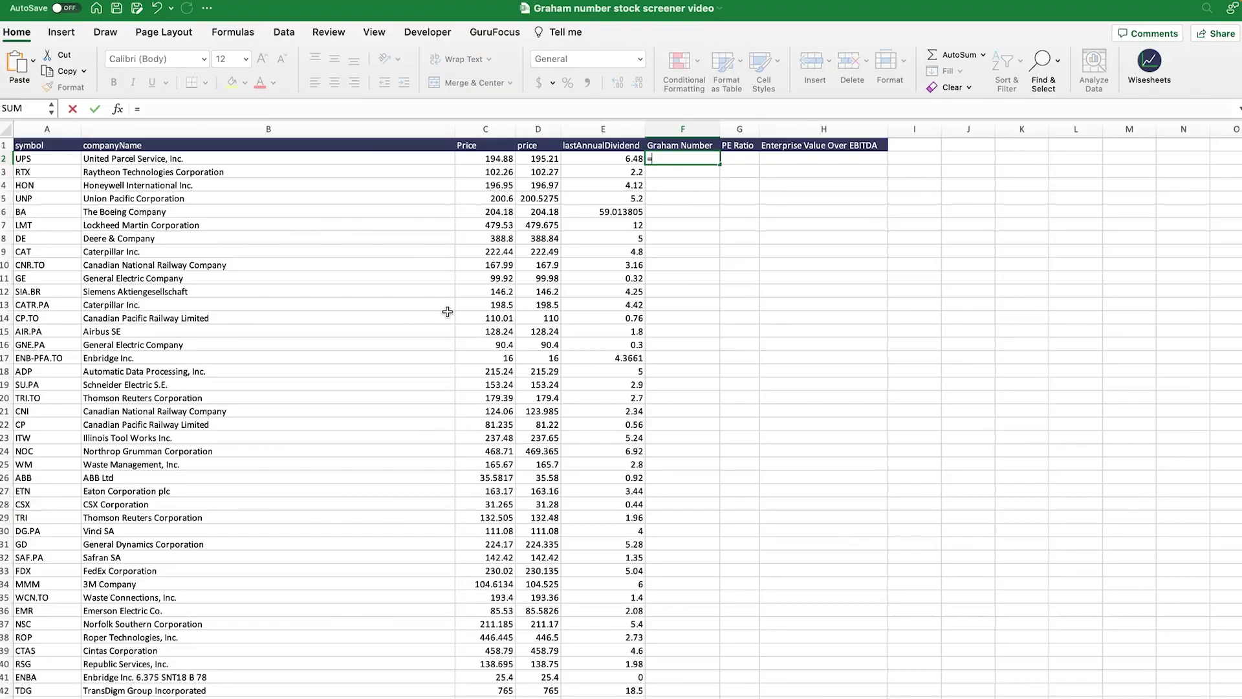
text(WISE()
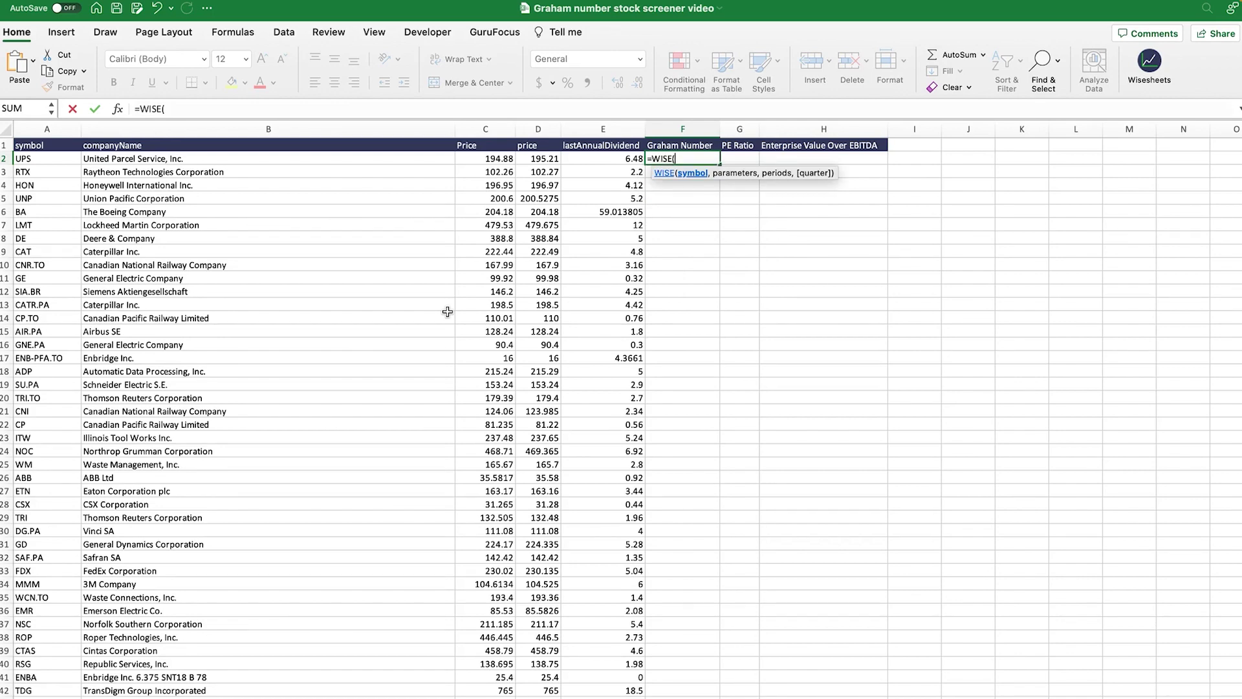
click(29, 158)
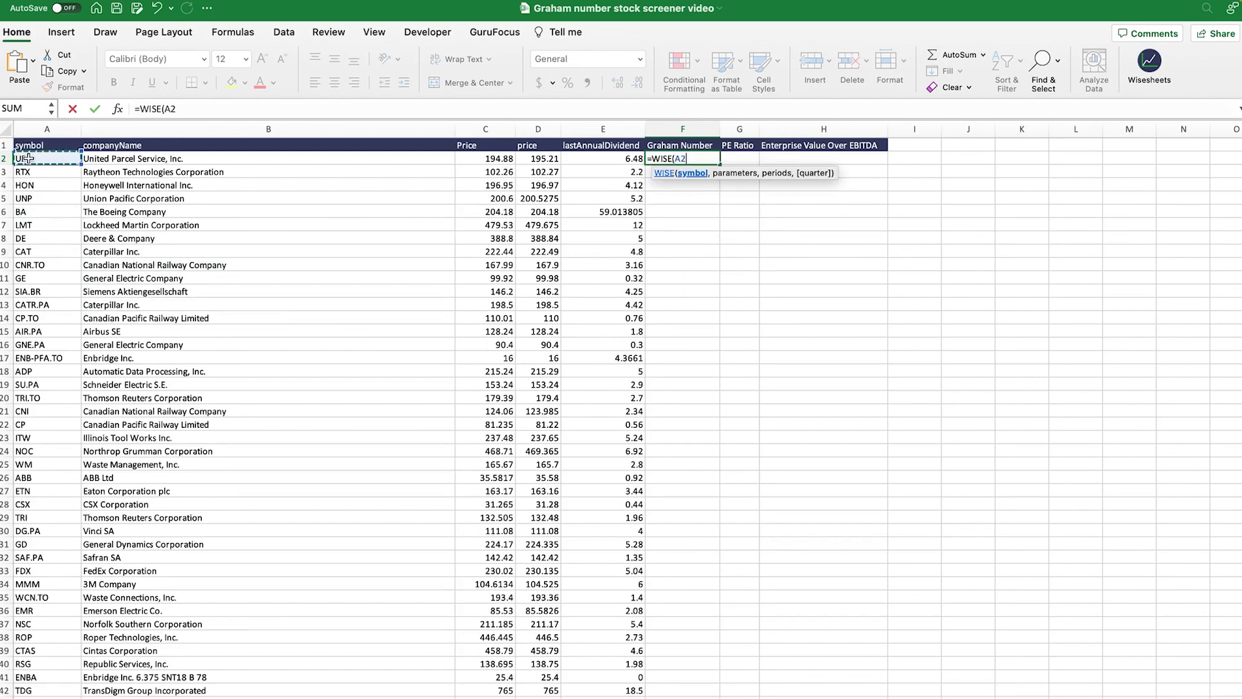
text(,)
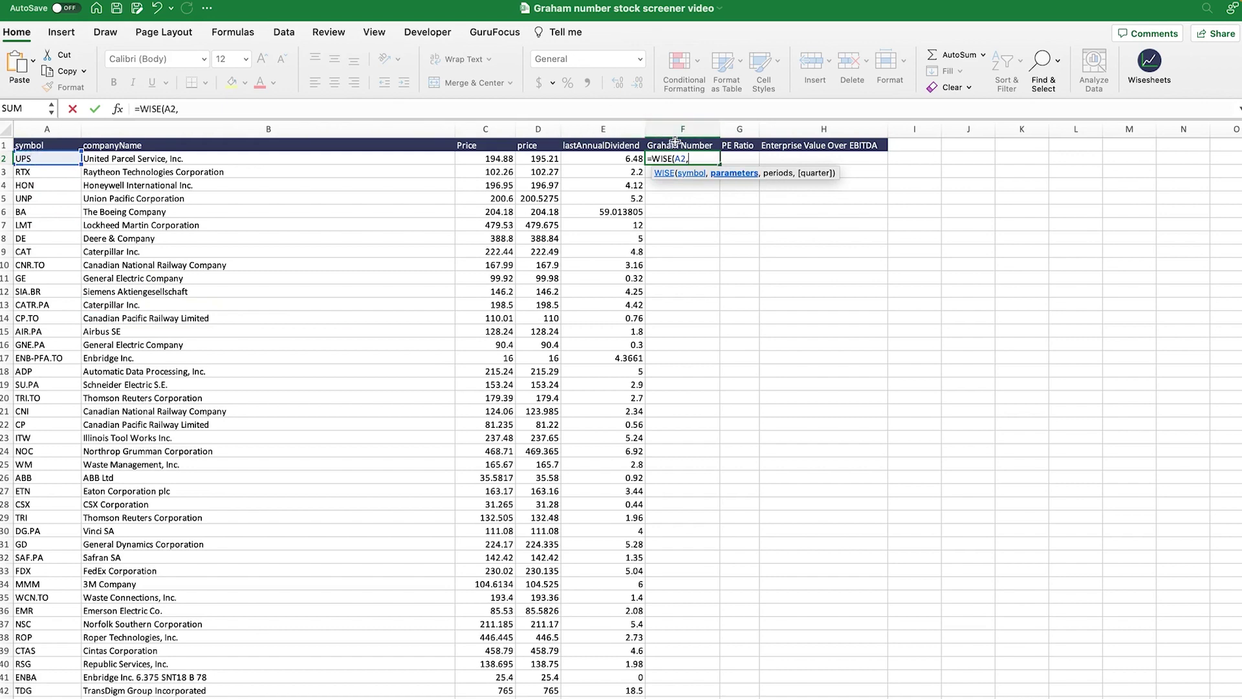
drag(675, 143, 860, 143)
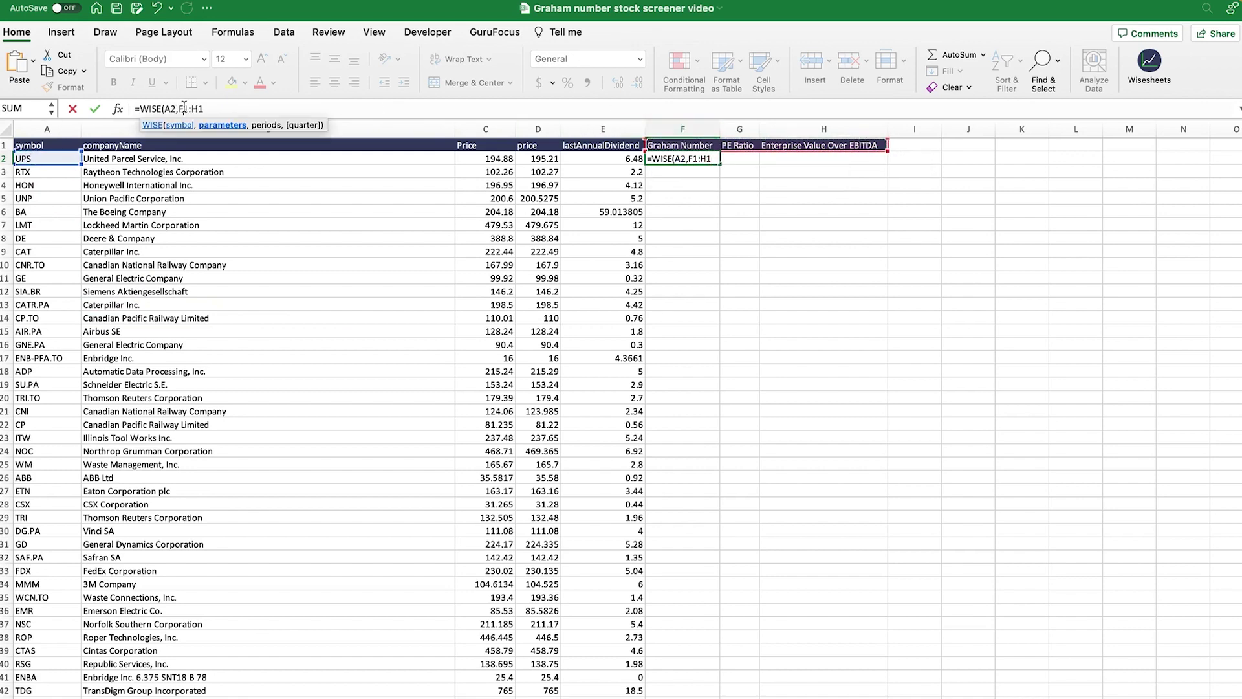
Step: Make the header range absolute and set the period to "TTM", completing F2 as =WISE(A2,$F$1:$H$1, "TTM")
click(185, 108)
key(super+t)
key(End)
key(super+t)
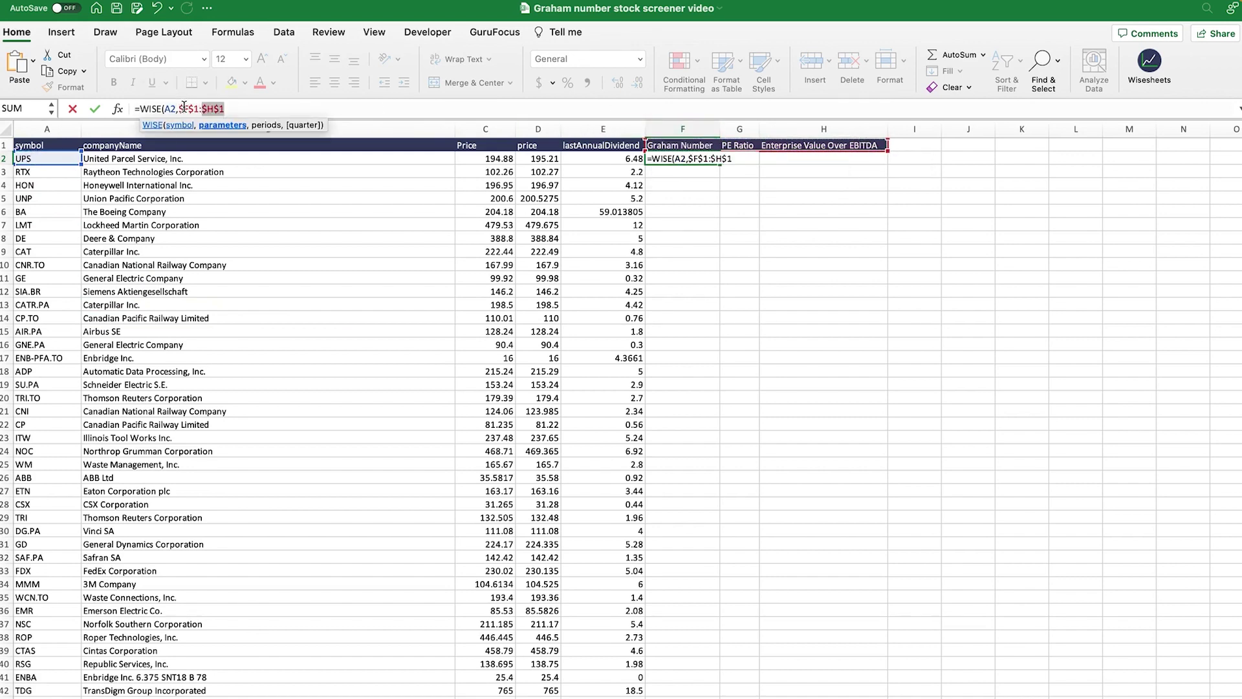
key(Right)
text(,)
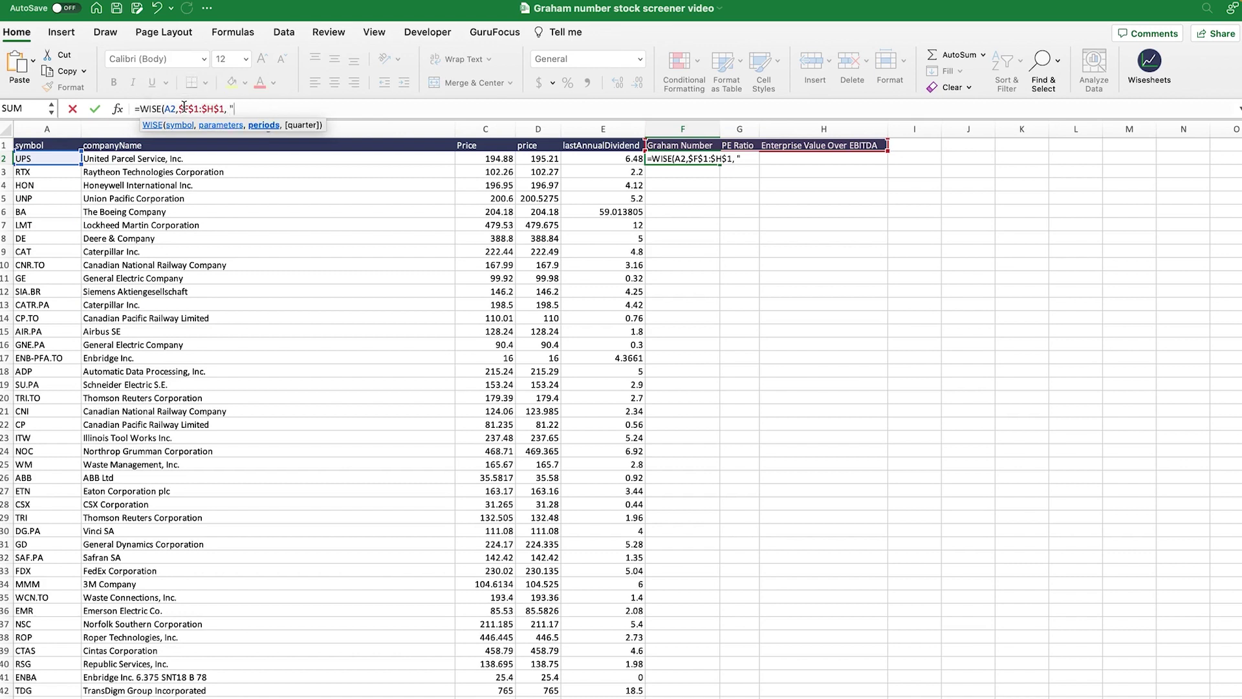
text( "TTM"))
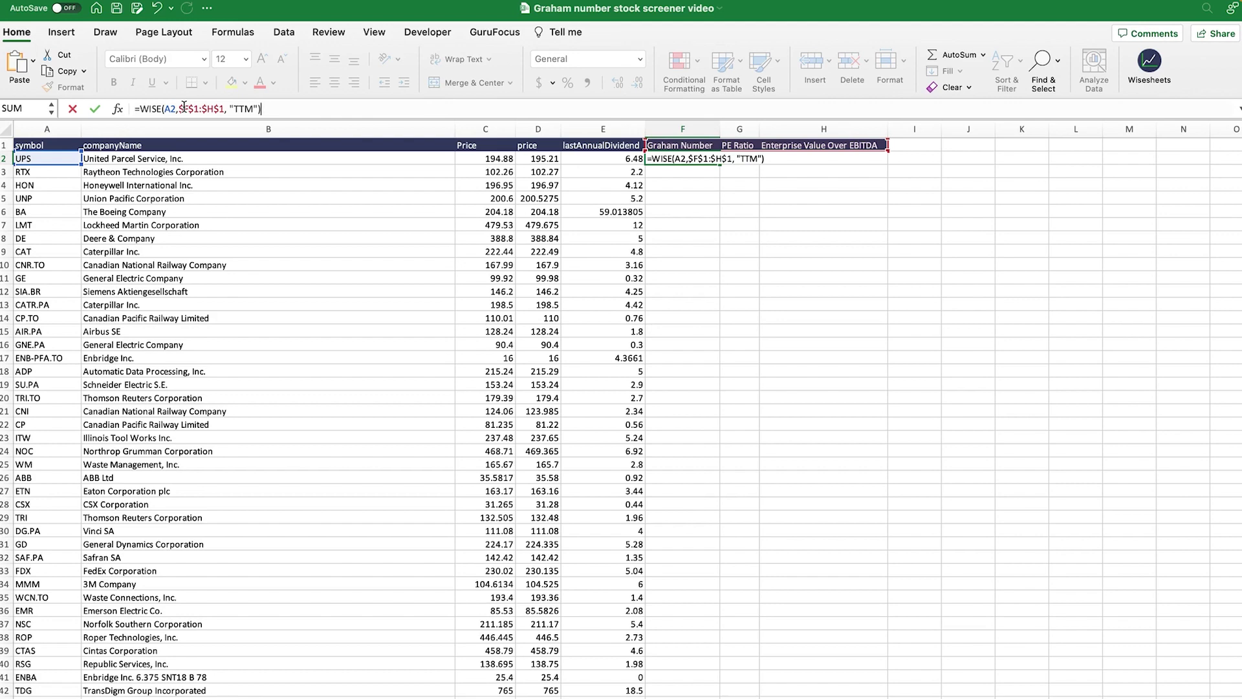
key(Return)
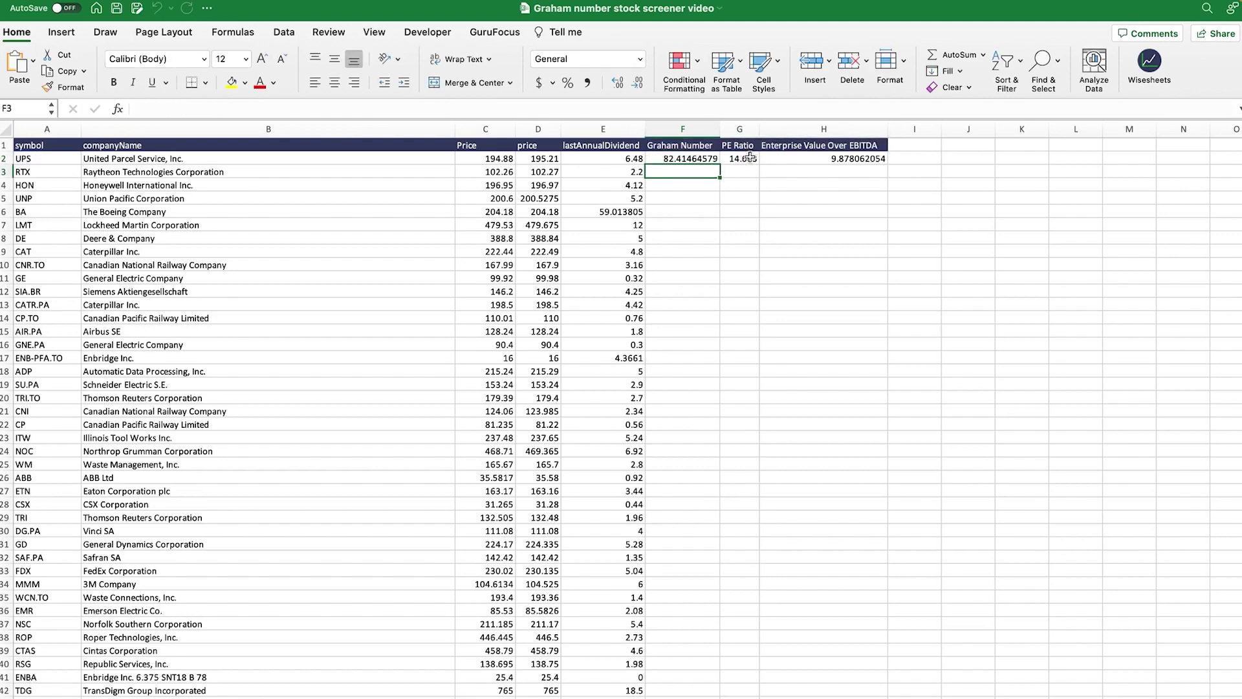
Step: Fill the WISE formula from F2 down column F for all listed stocks and check the results in columns F to H
click(749, 157)
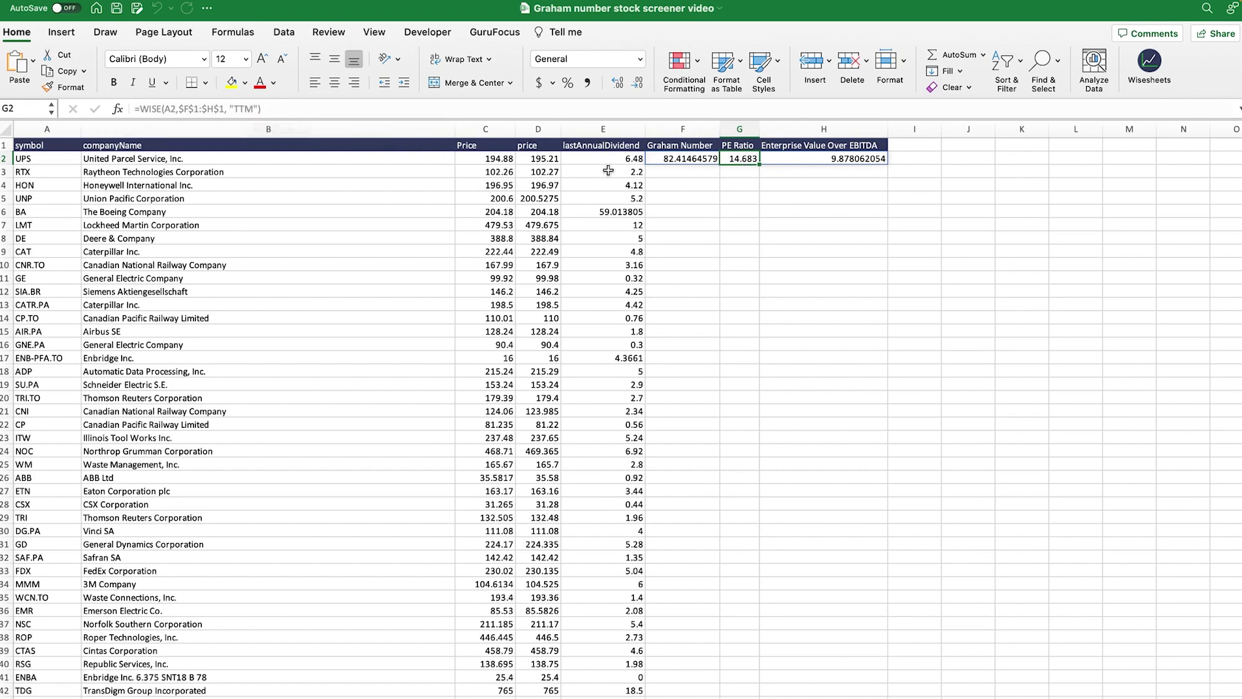
click(676, 161)
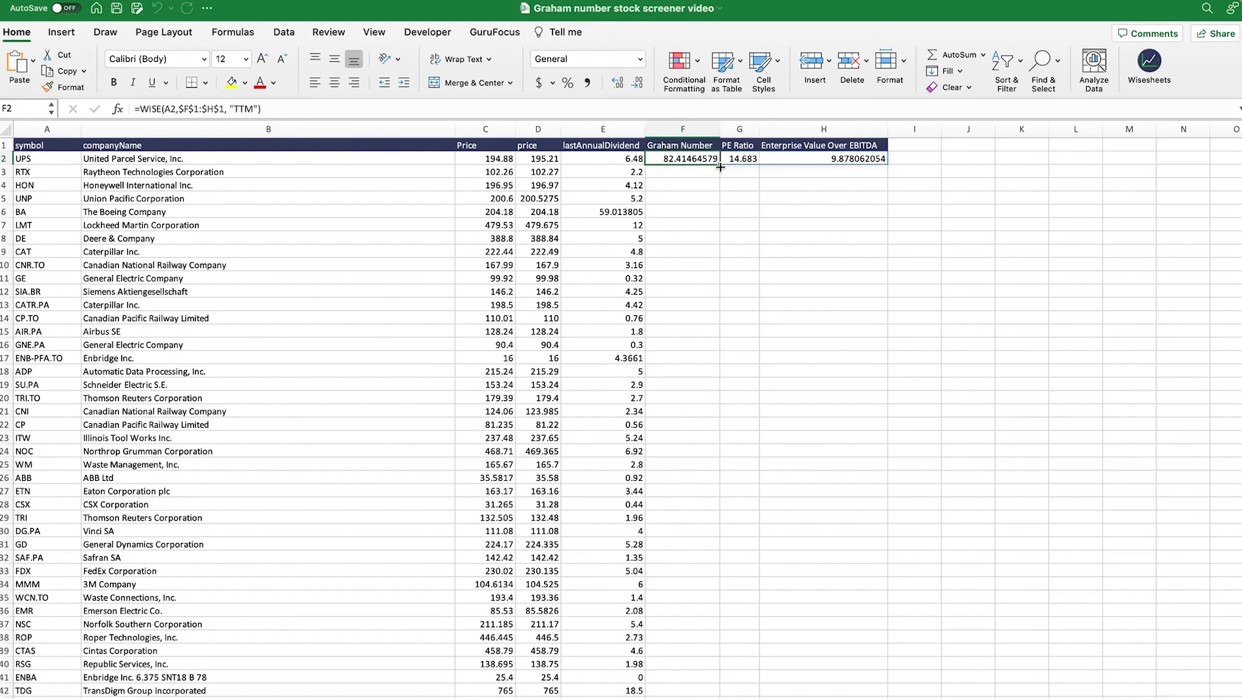
drag(720, 167, 699, 695)
scroll(776, 530, up, 20)
click(690, 157)
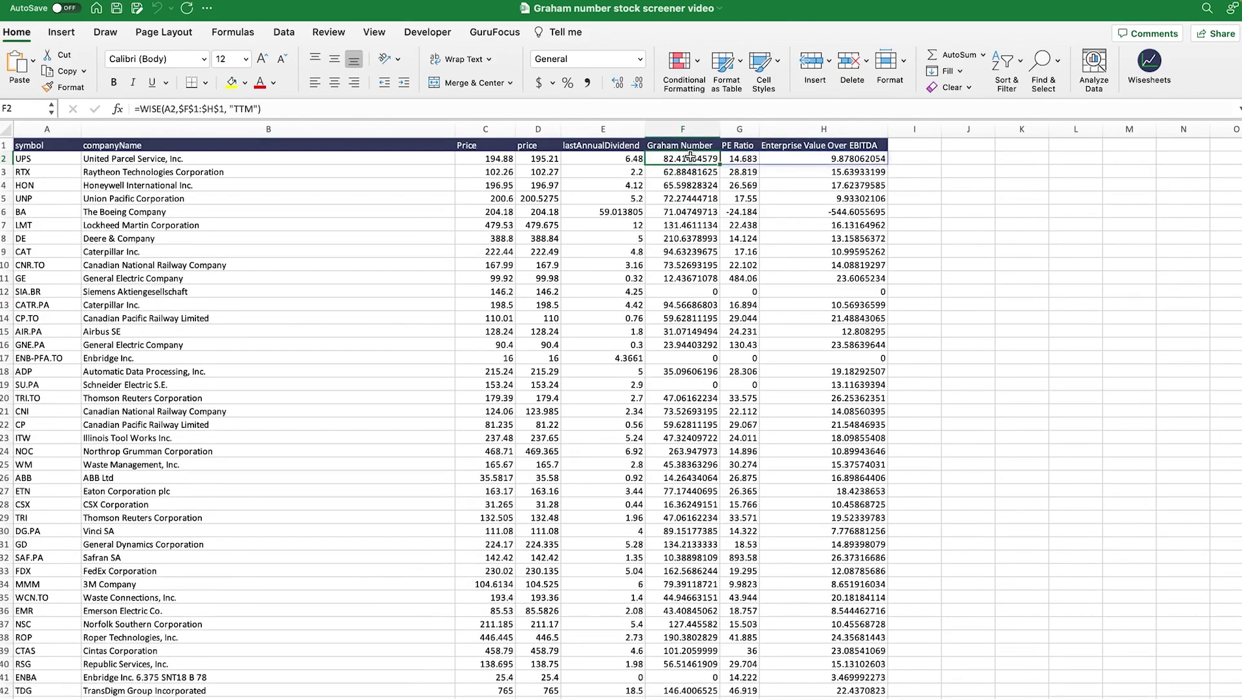
scroll(841, 339, down, 20)
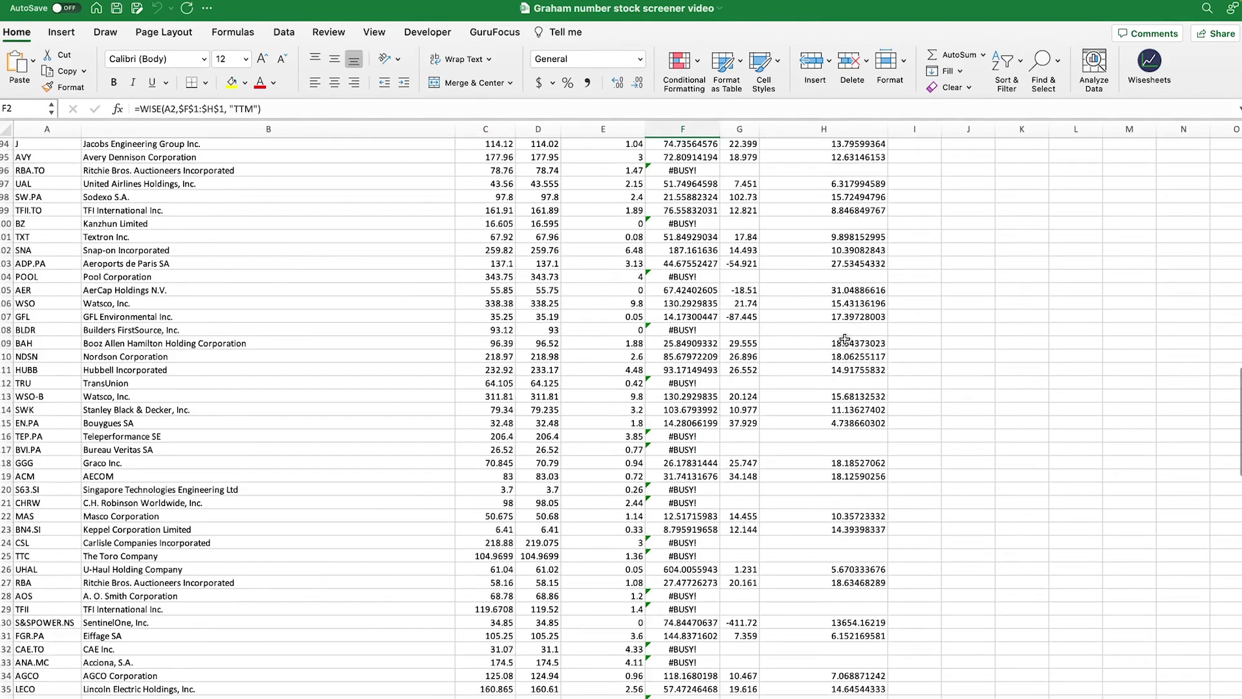
scroll(844, 339, down, 15)
scroll(844, 337, up, 12)
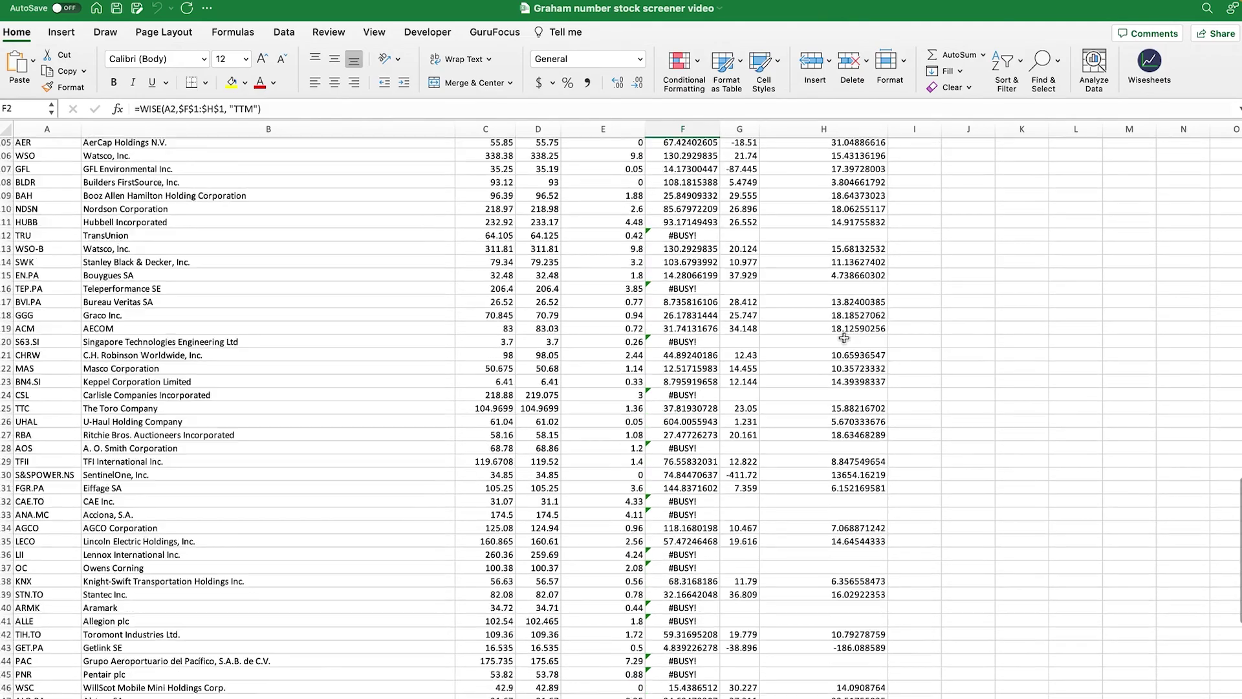
scroll(844, 338, up, 20)
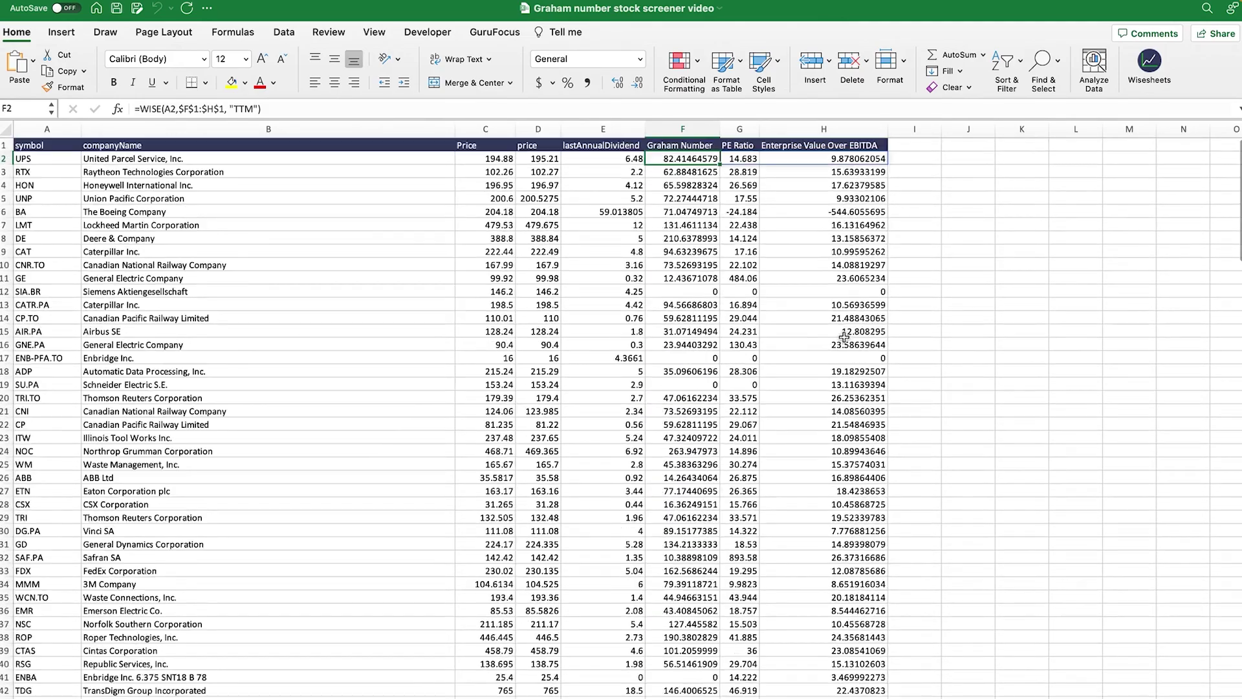